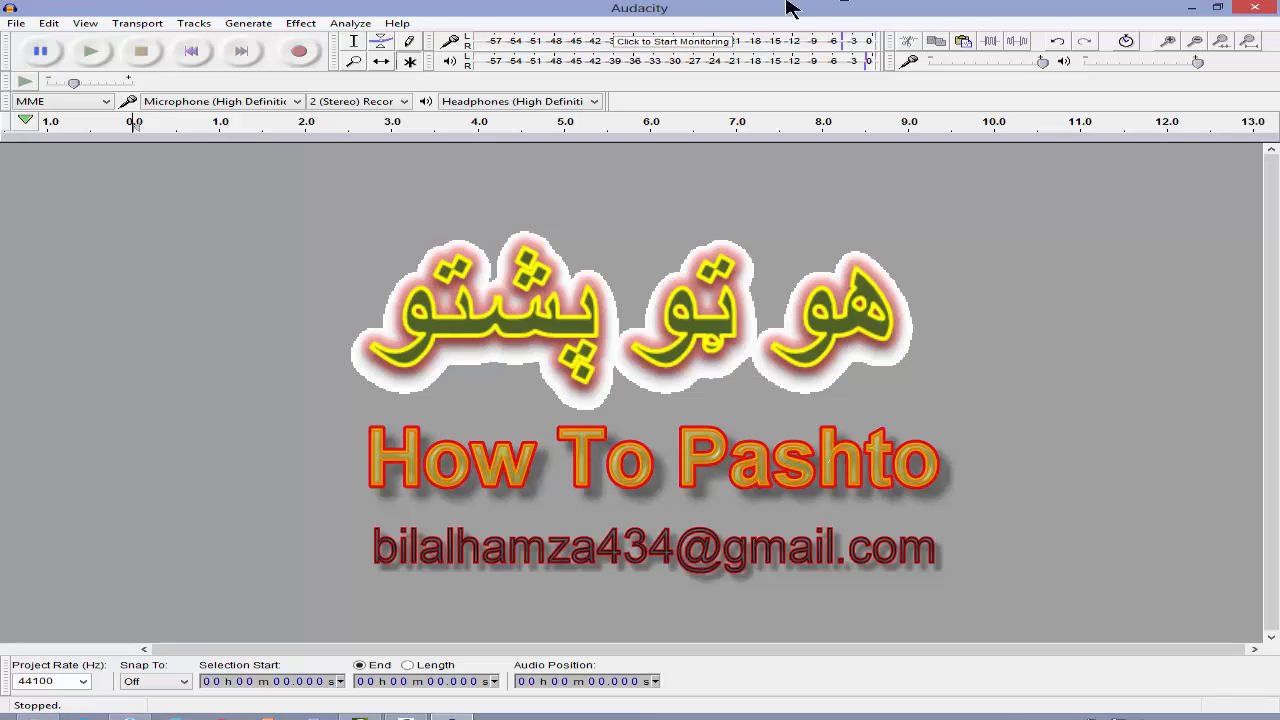
# Start monitoring the microphone input, then browse the Desktop for an audio file to open
pyautogui.click(666, 41)
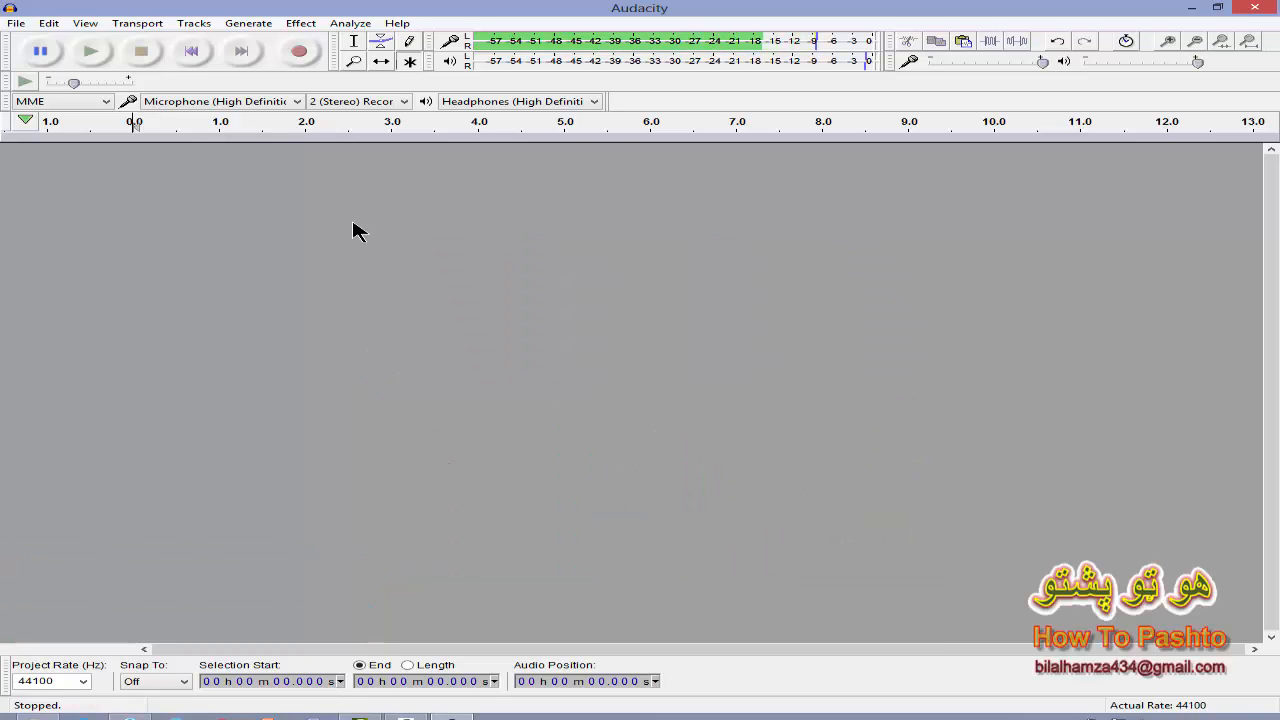
pyautogui.click(17, 24)
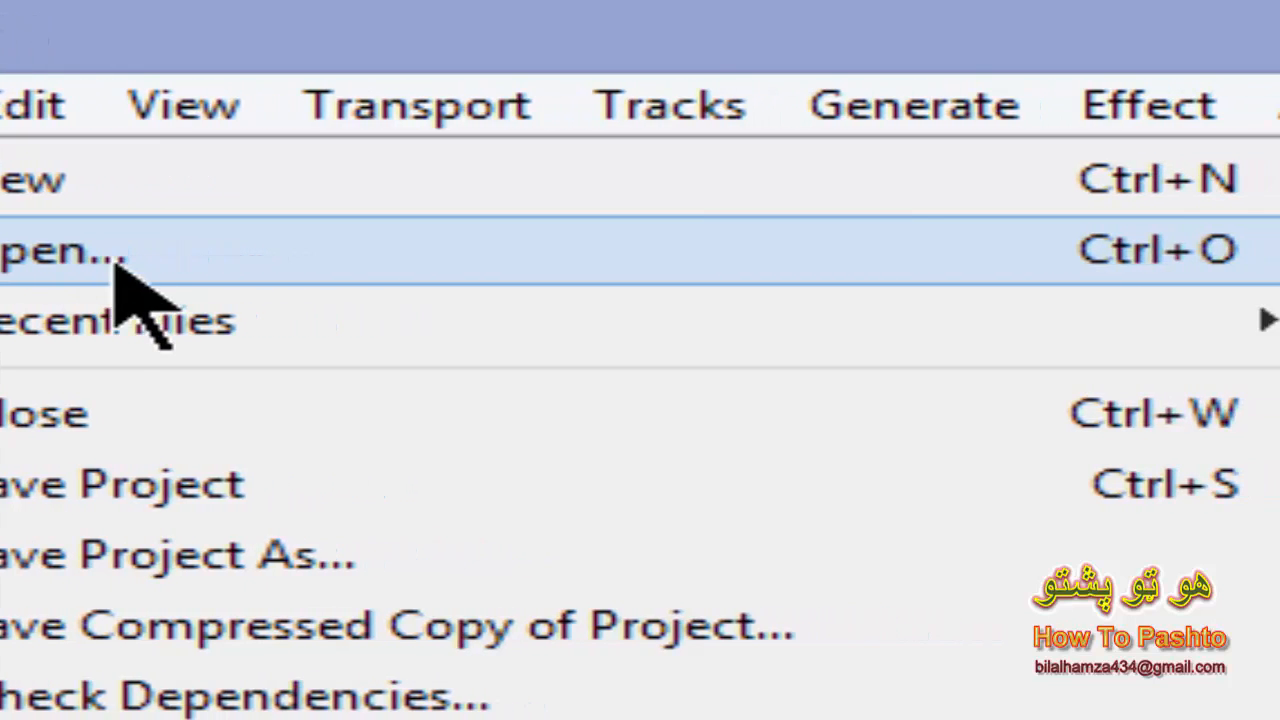
pyautogui.click(116, 264)
pyautogui.scroll(-10, 760, 530)
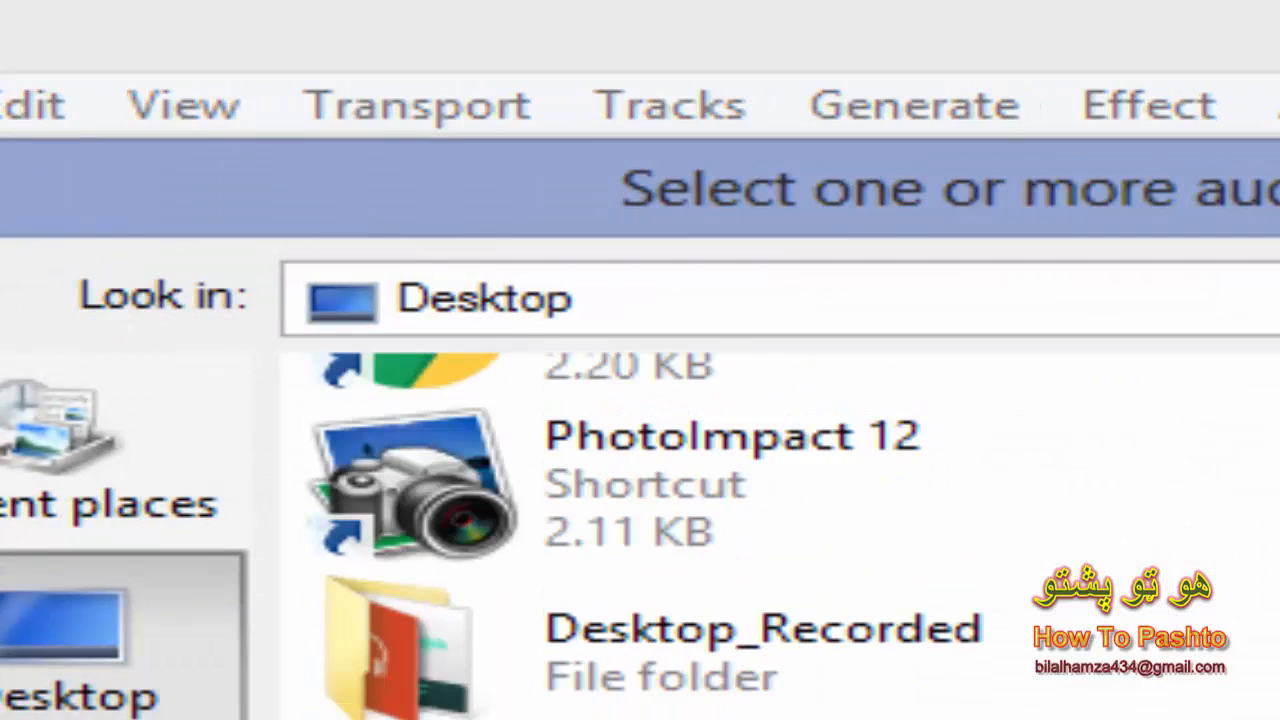
pyautogui.scroll(-3, 760, 530)
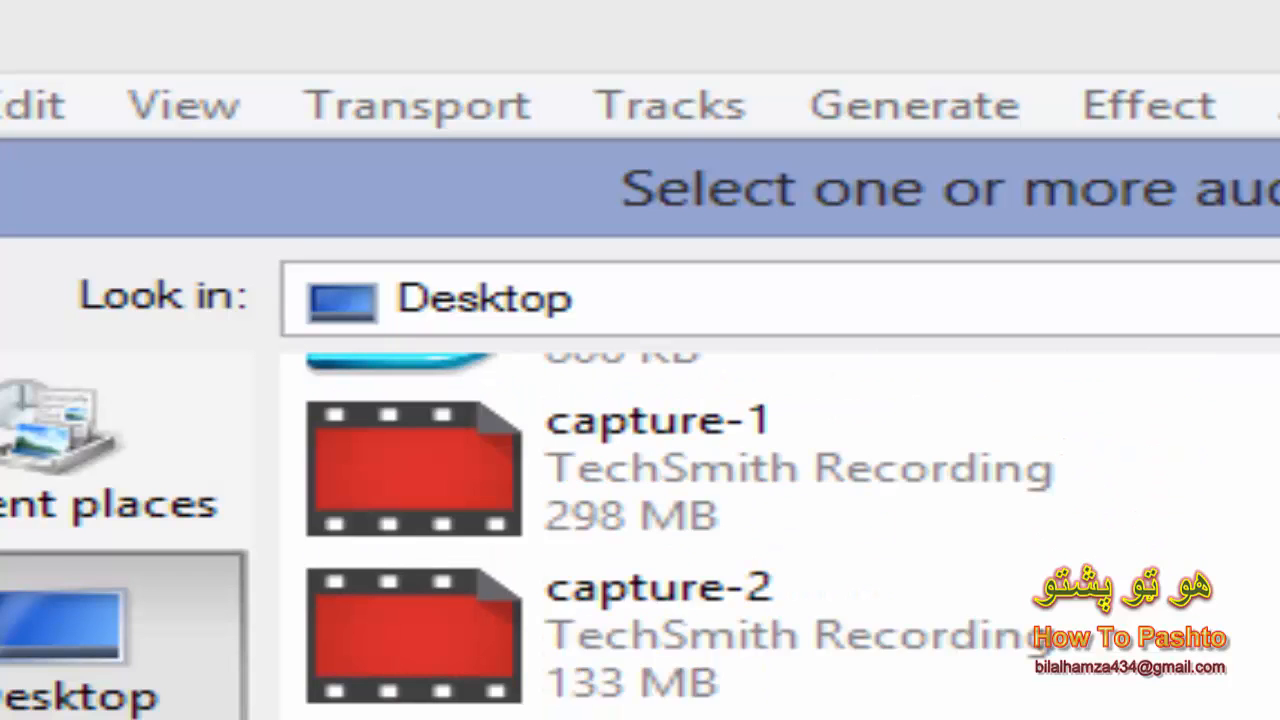
pyautogui.scroll(-10, 760, 530)
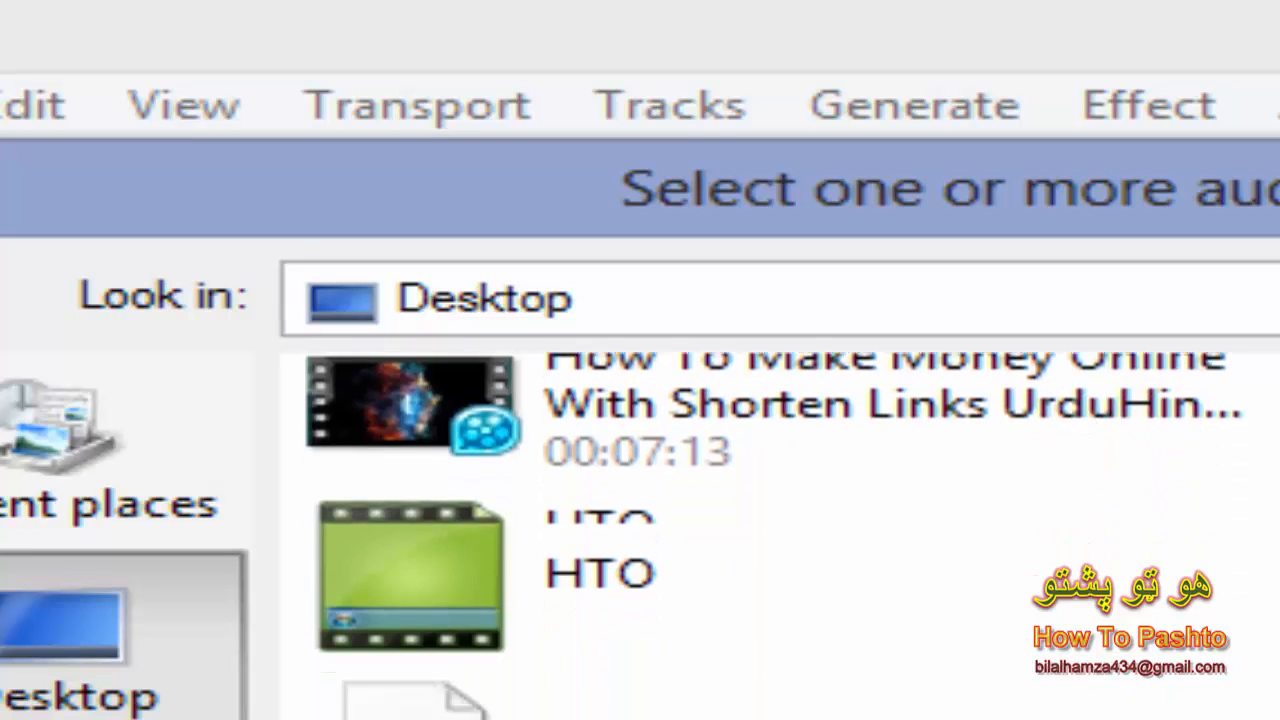
pyautogui.scroll(-5, 760, 530)
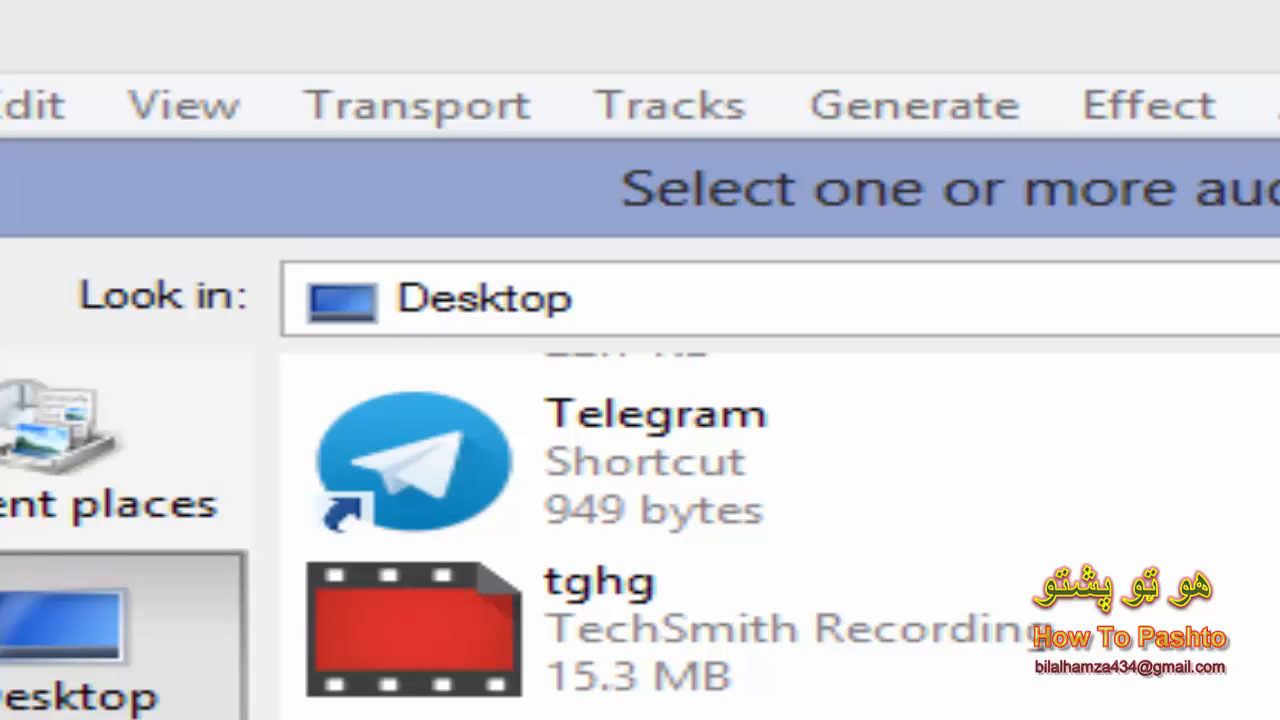
pyautogui.scroll(-4, 760, 530)
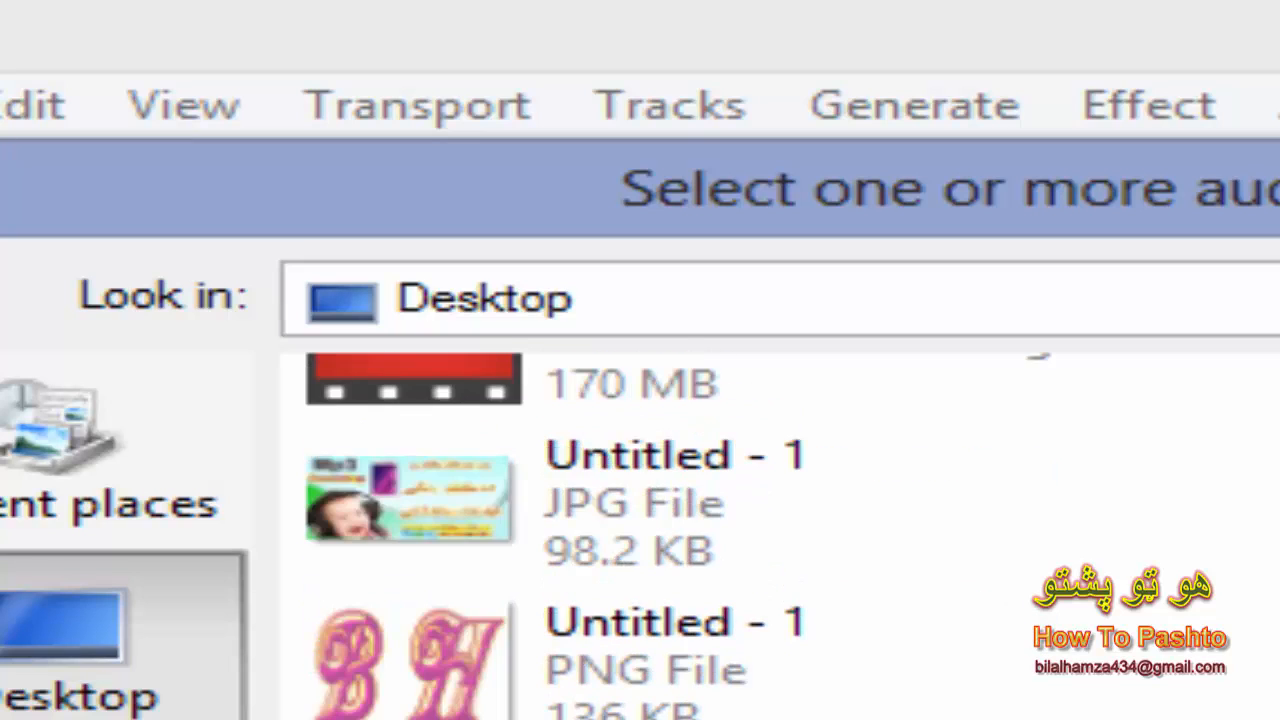
pyautogui.scroll(10, 760, 530)
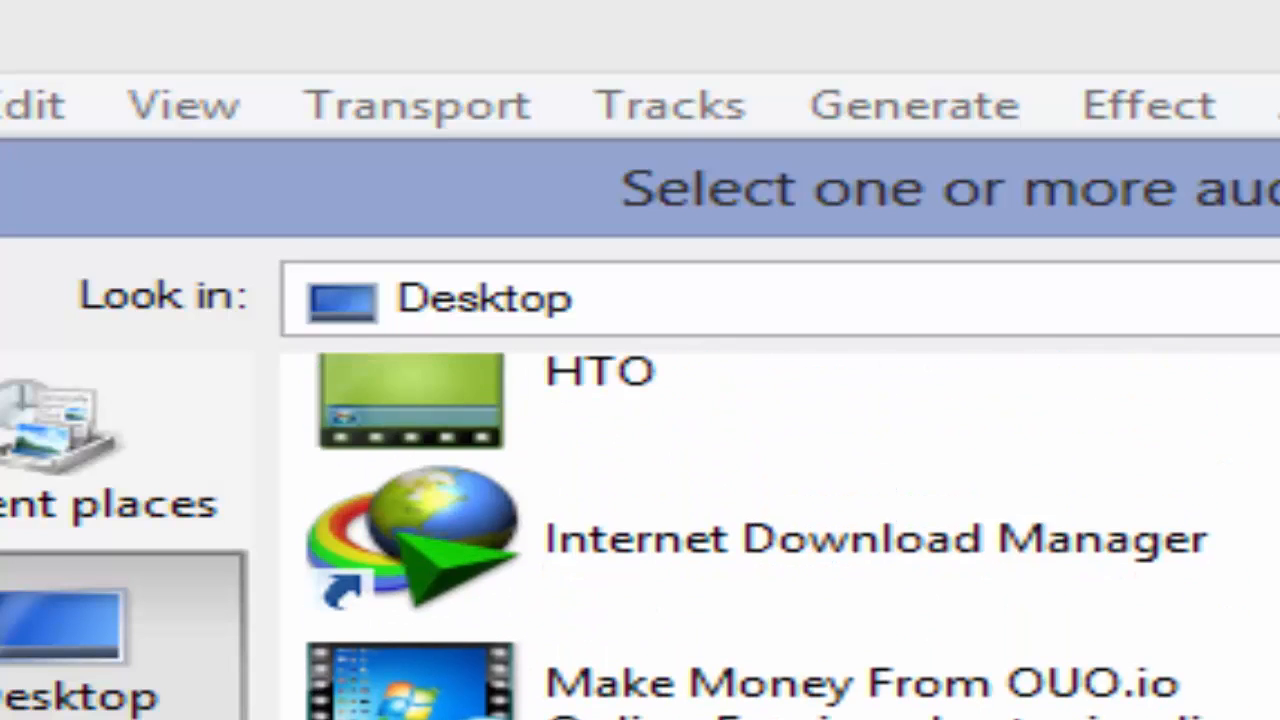
pyautogui.scroll(8, 760, 530)
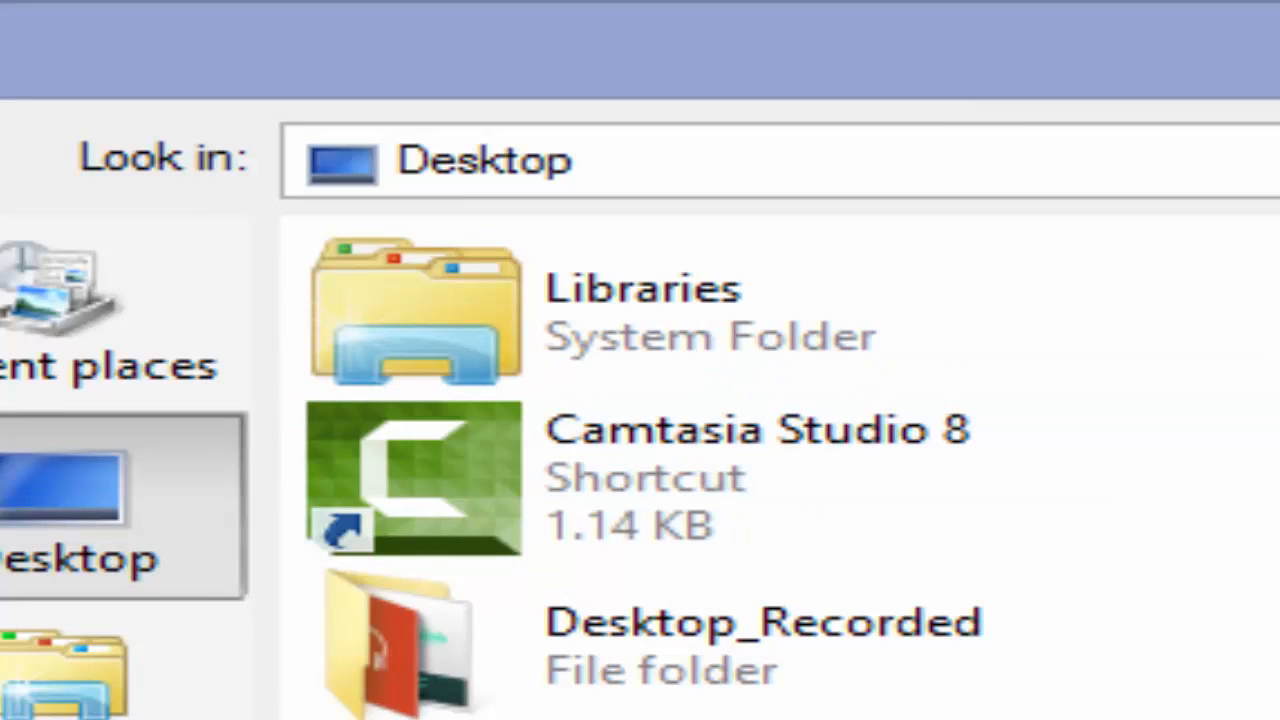
# Open the MP3 file whose name starts with "ddddd" from My Documents in the personal user folder on Local Disk (C:)
pyautogui.click(80, 668)
pyautogui.click(80, 719)
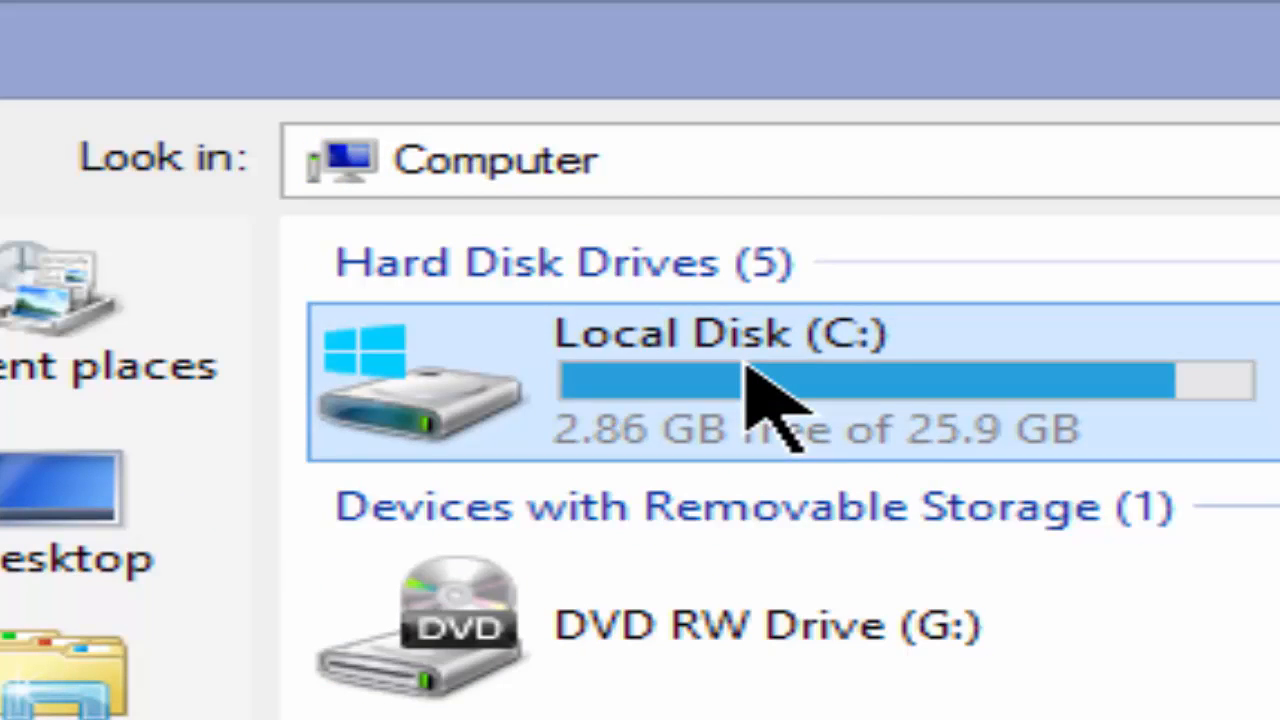
pyautogui.doubleClick(757, 400)
pyautogui.doubleClick(757, 510)
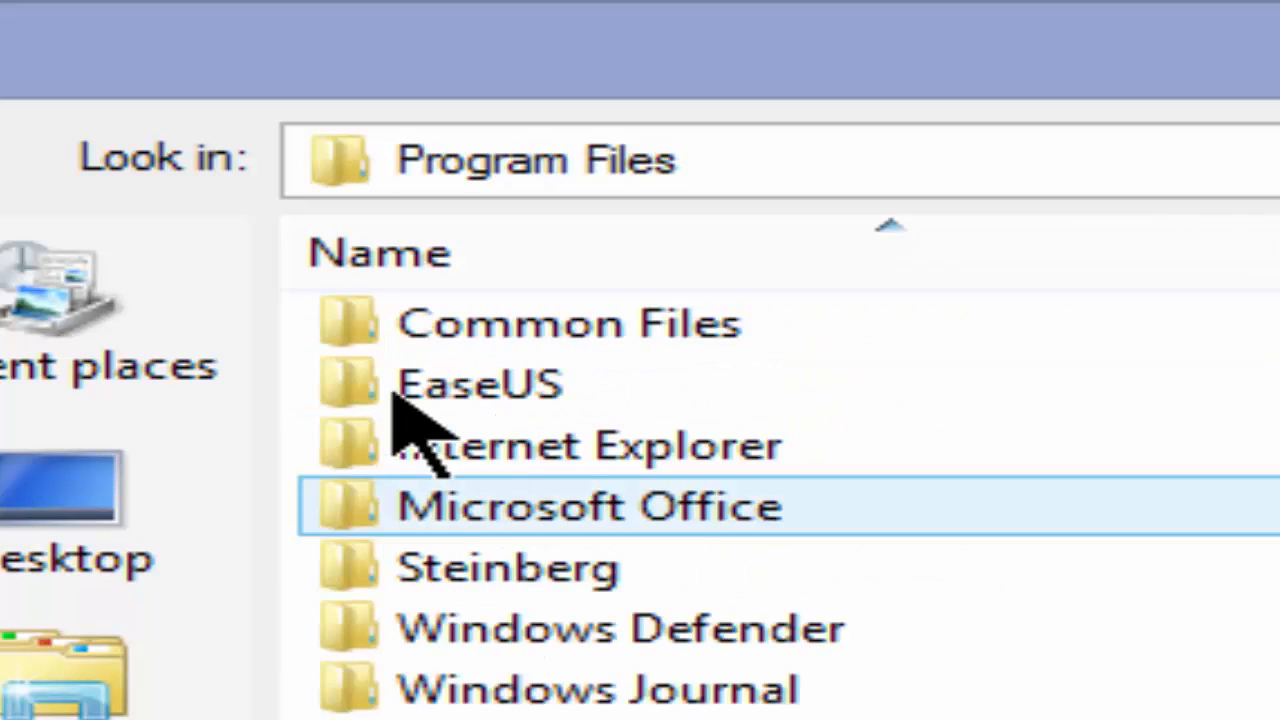
pyautogui.press('BackSpace')
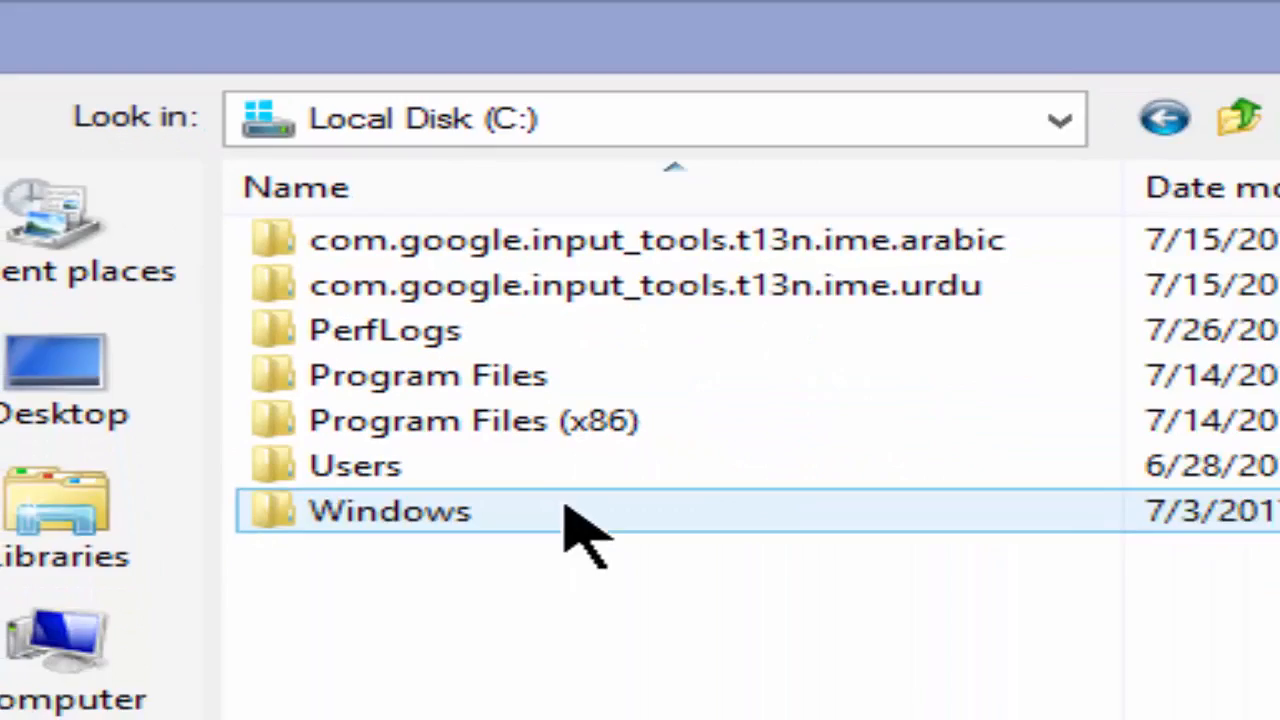
pyautogui.doubleClick(560, 478)
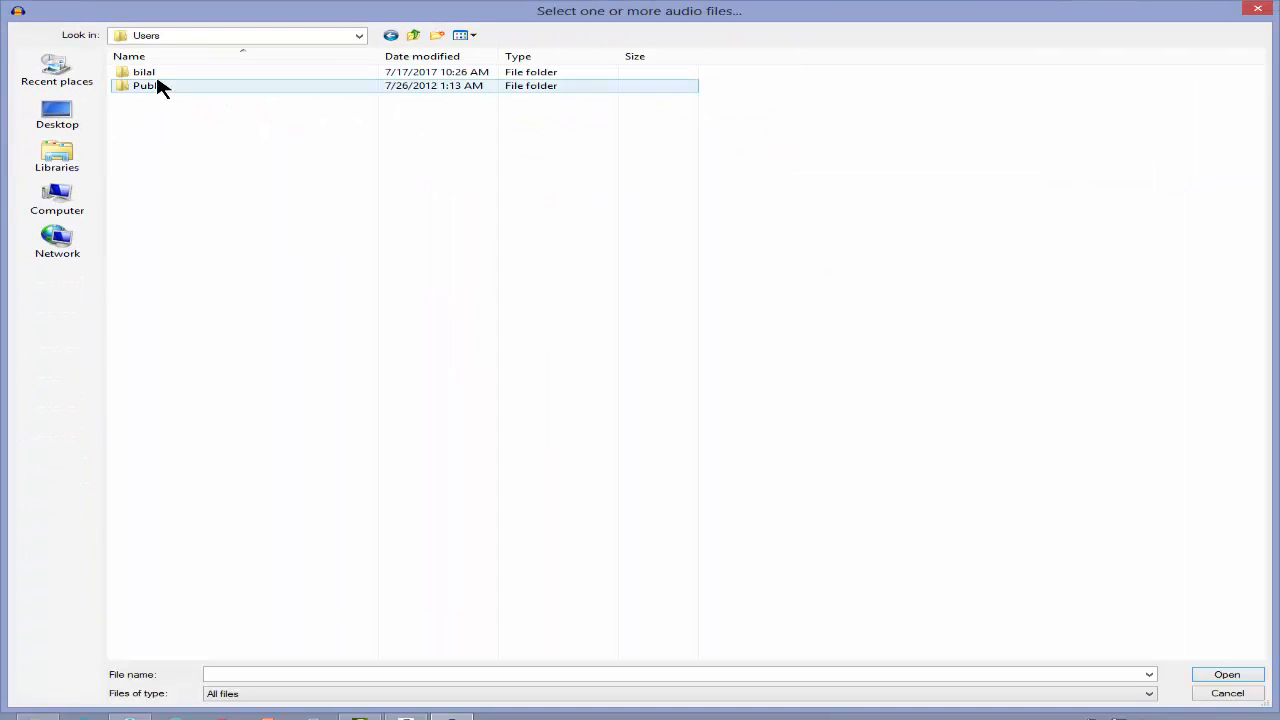
pyautogui.doubleClick(150, 72)
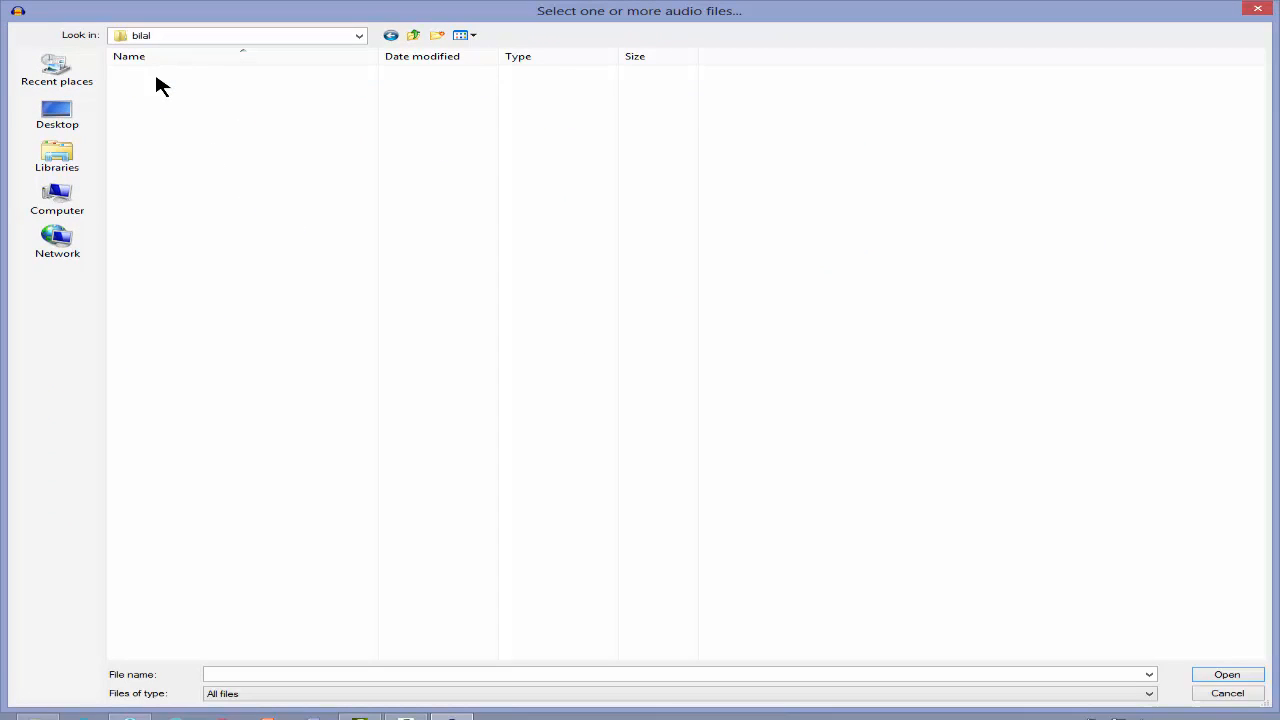
pyautogui.doubleClick(190, 145)
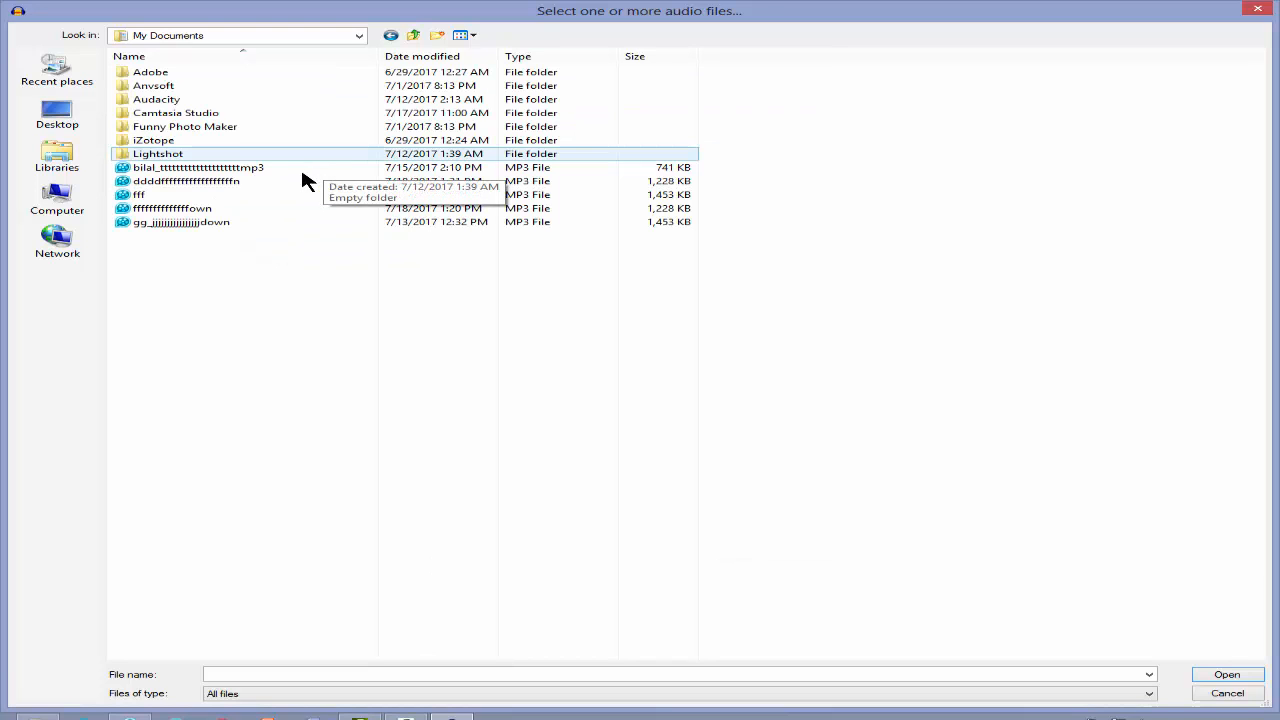
pyautogui.click(240, 183)
pyautogui.click(1218, 675)
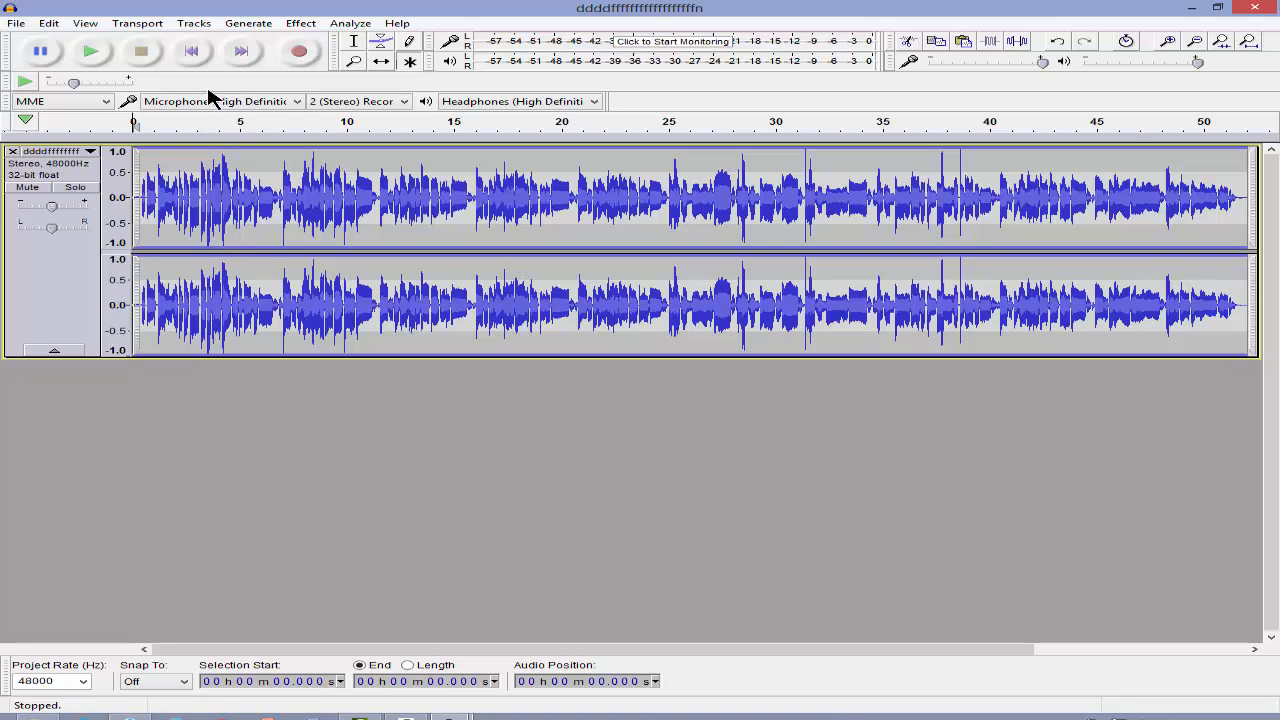
# Check the microphone input level, play the opened track for a while and stop playback
pyautogui.click(650, 52)
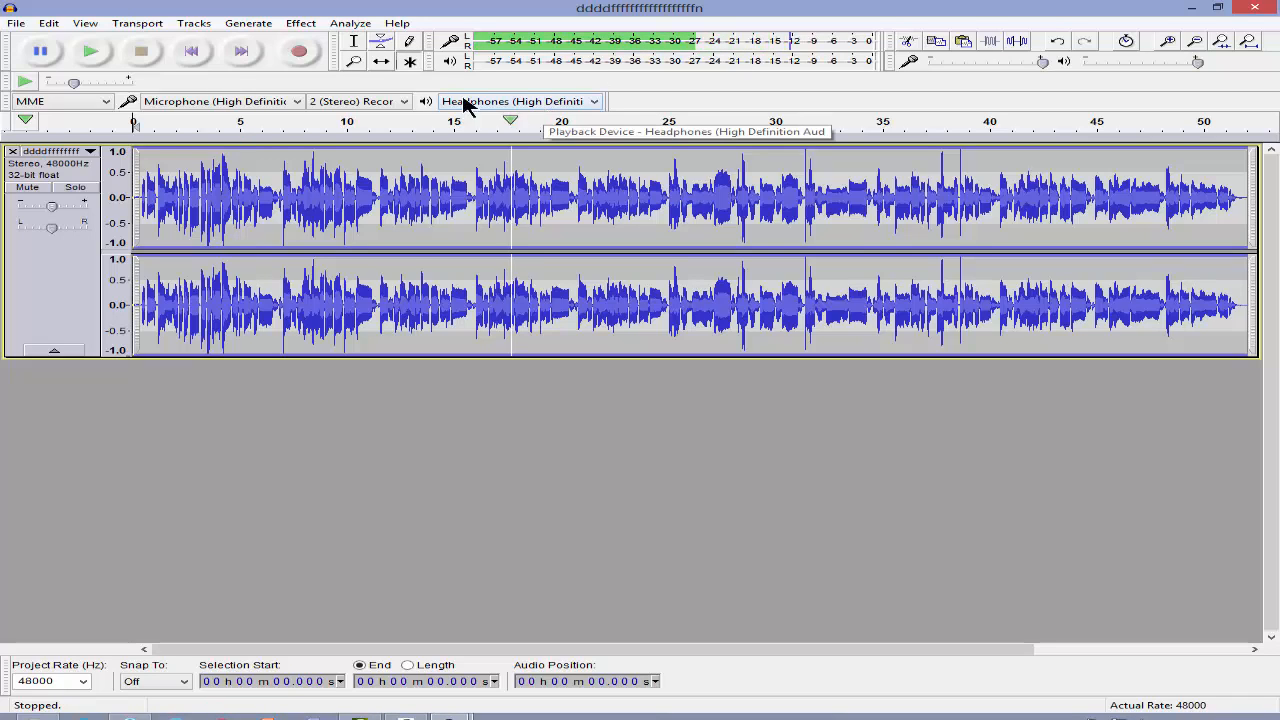
pyautogui.click(94, 60)
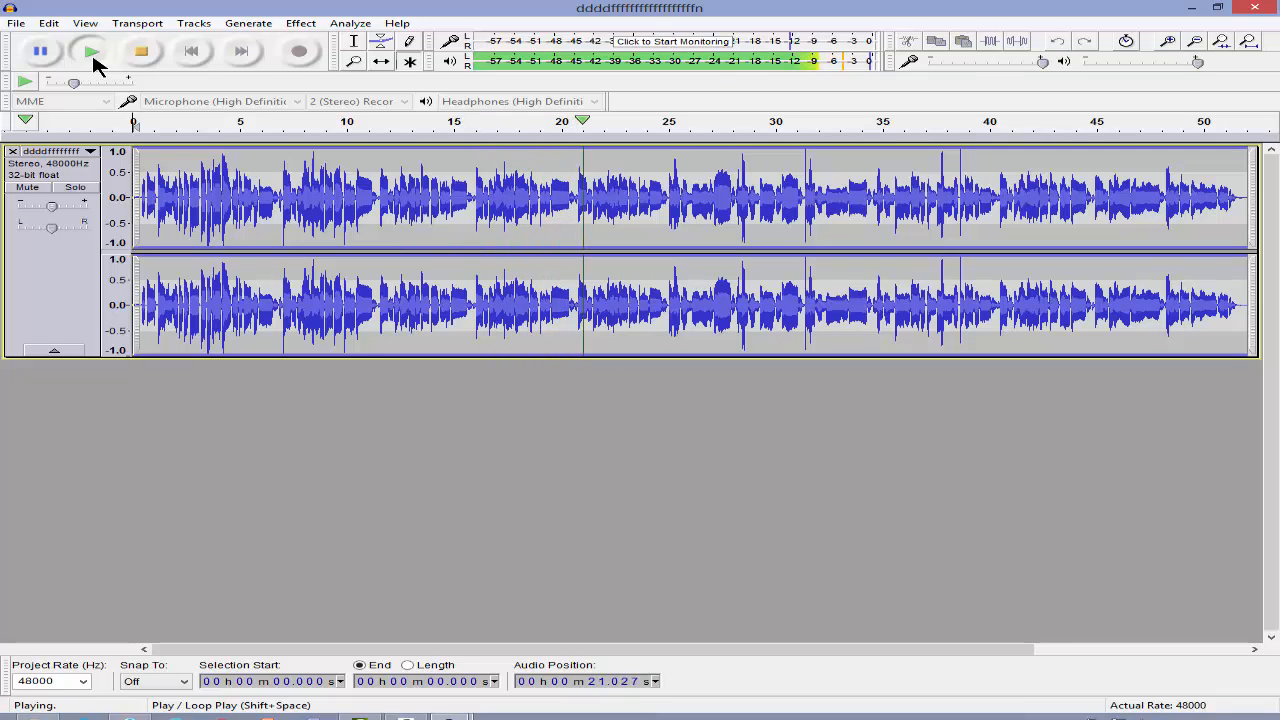
pyautogui.click(145, 51)
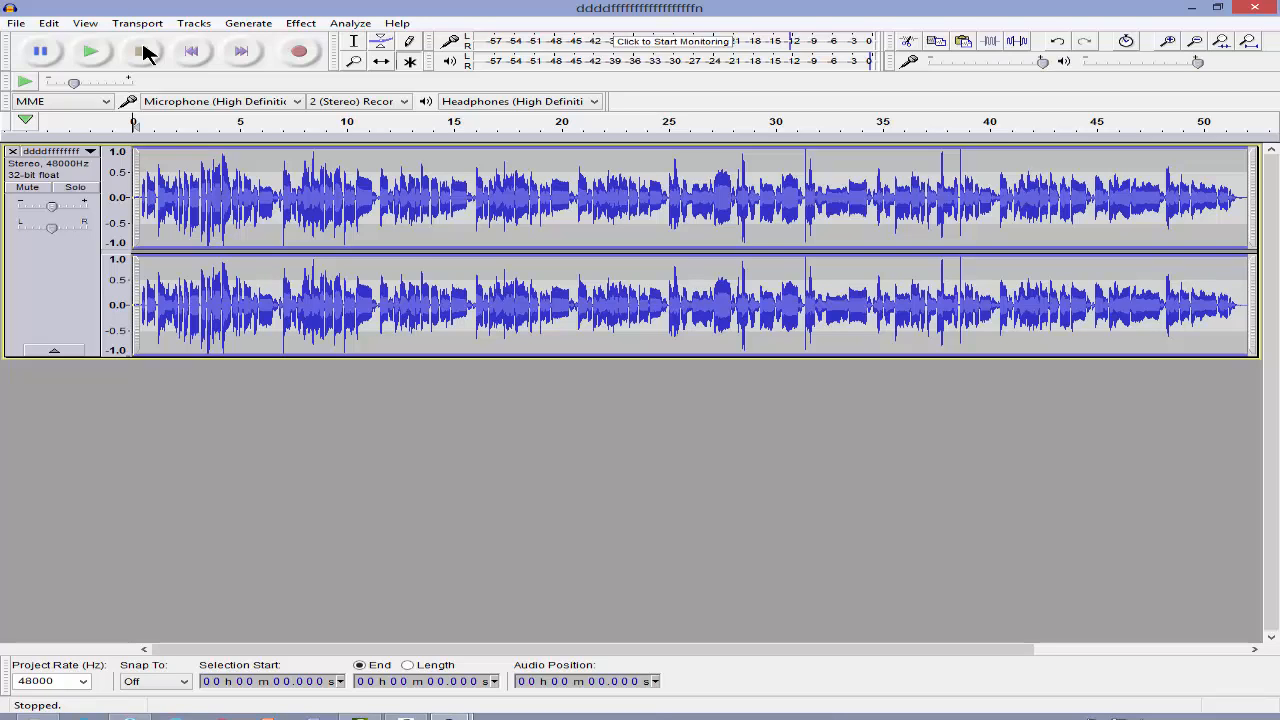
# Apply the GSnap pitch-correction effect to the whole track with its current settings and close the effect window
pyautogui.click(300, 23)
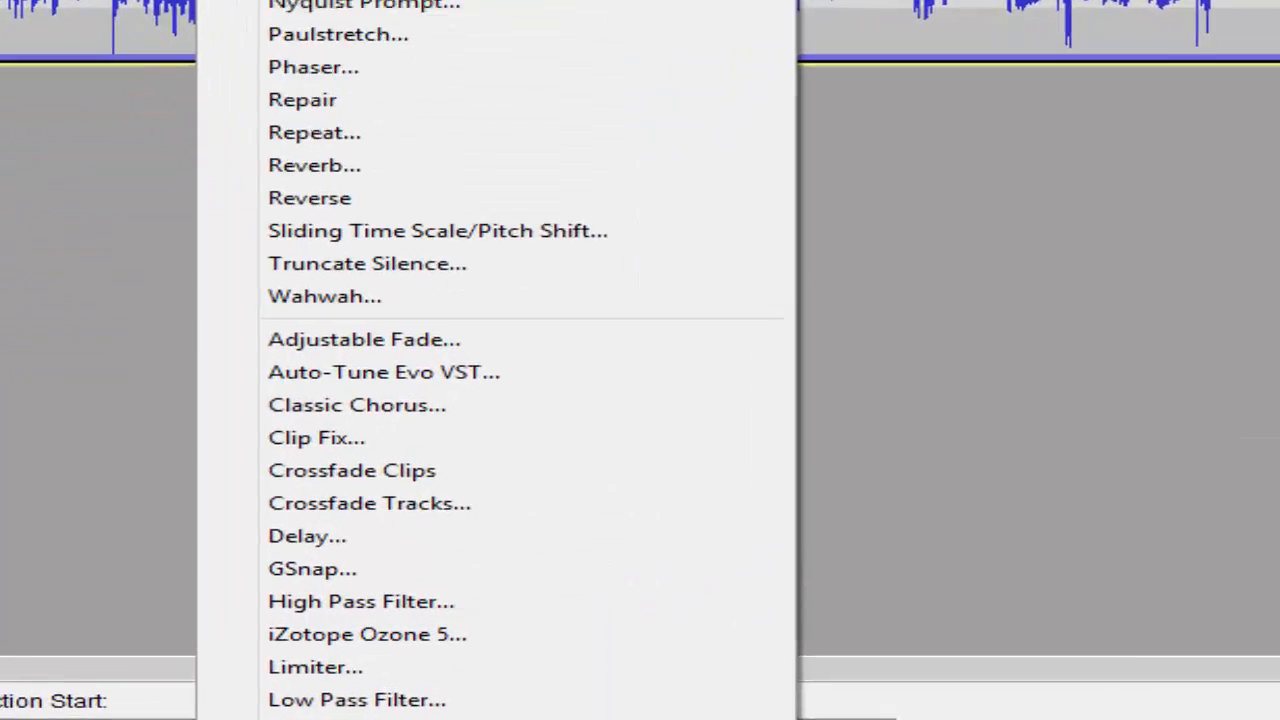
pyautogui.click(460, 530)
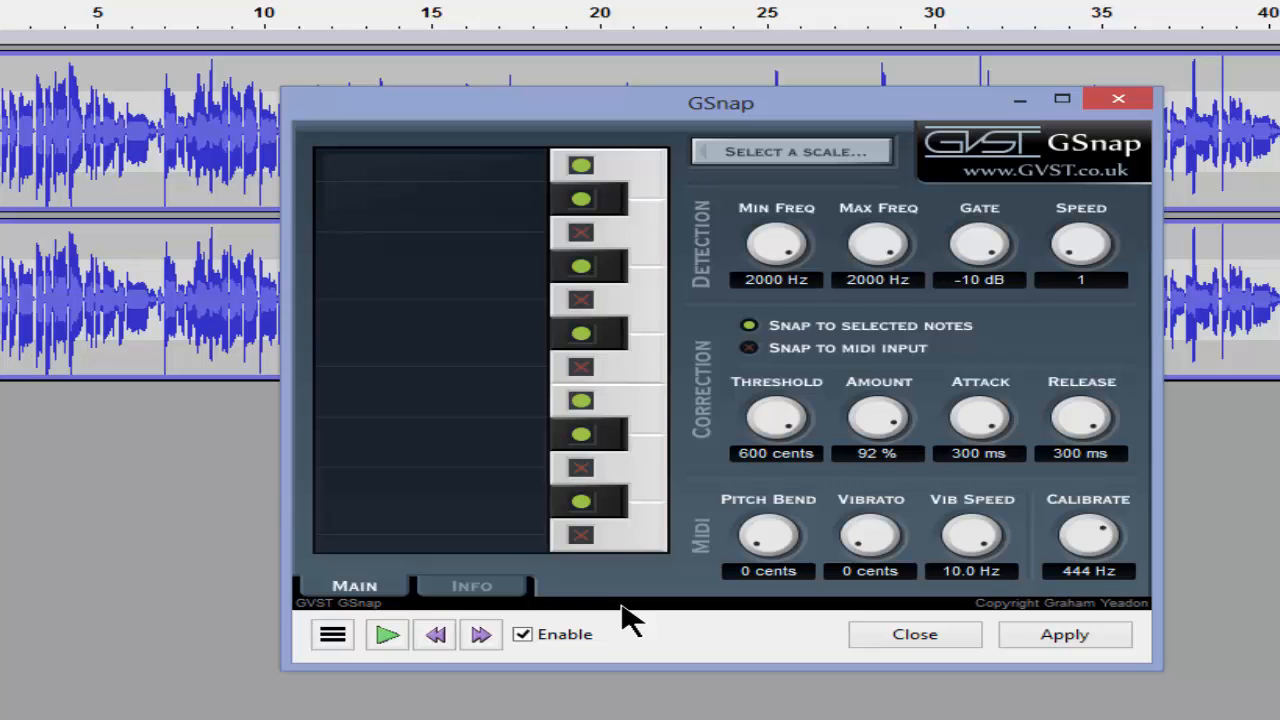
pyautogui.click(1110, 645)
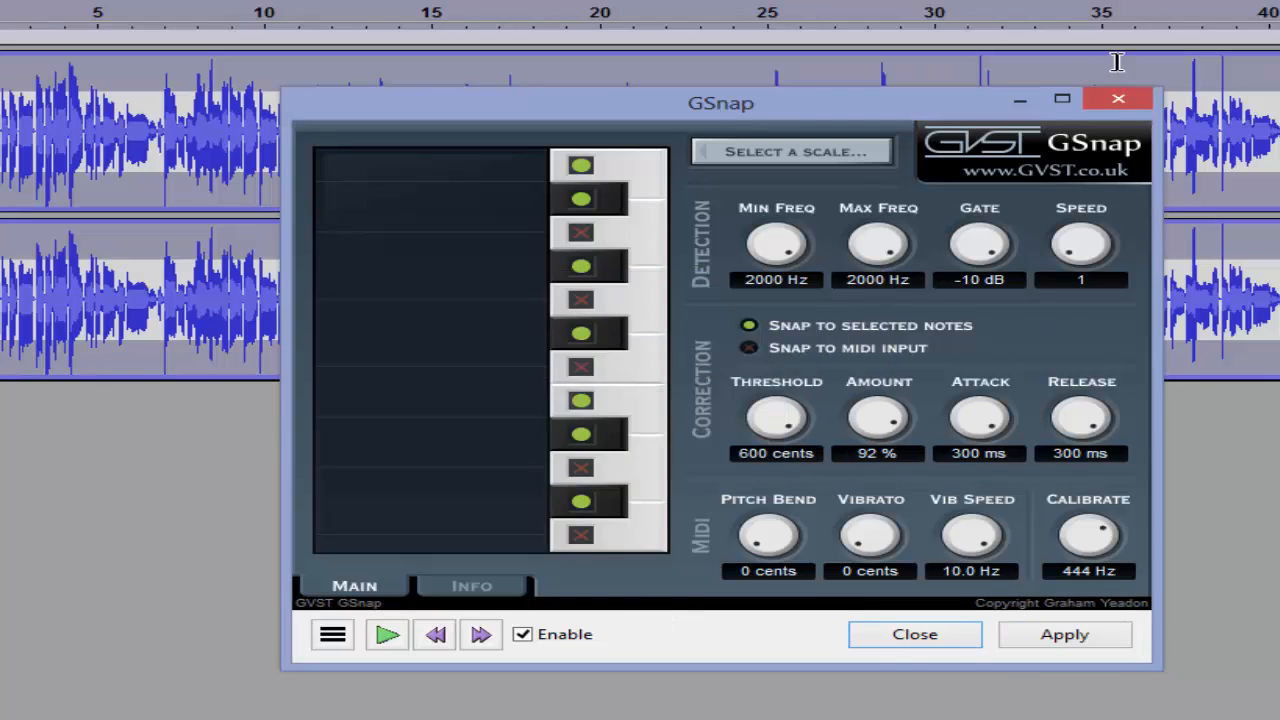
pyautogui.click(1118, 98)
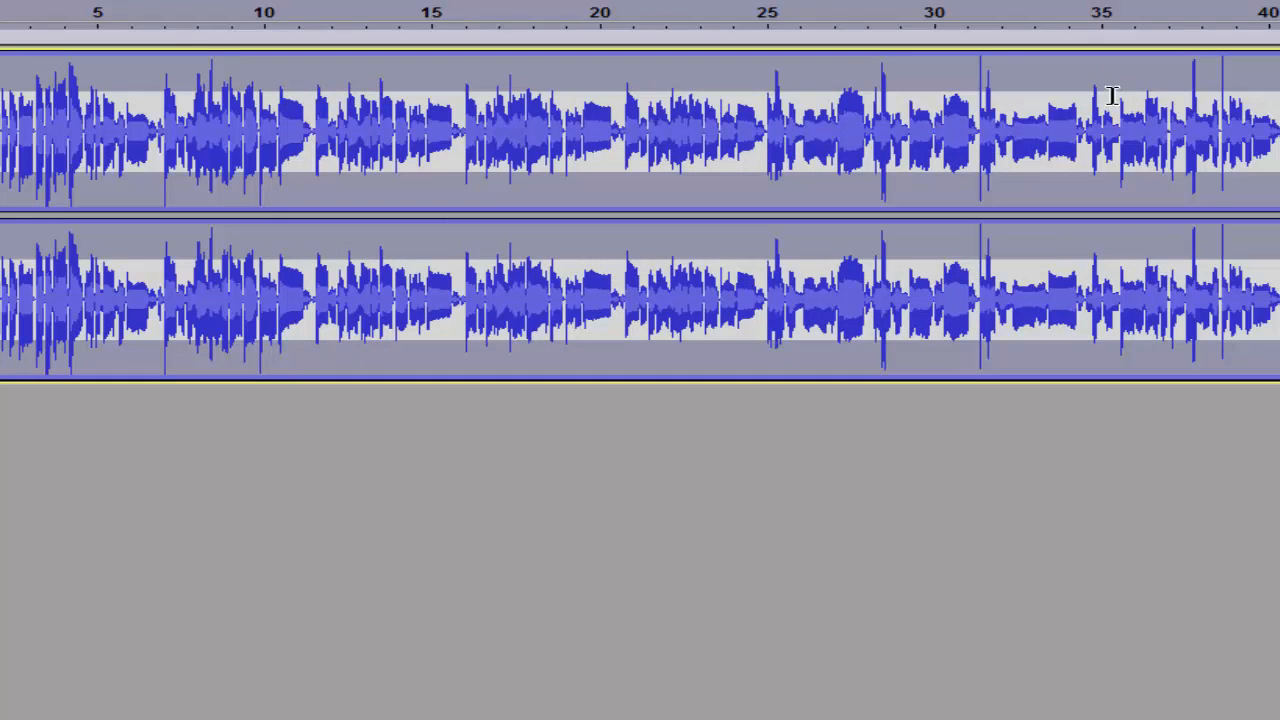
# Try raising the track's volume with an Envelope point at about 19 seconds
pyautogui.press('F2')
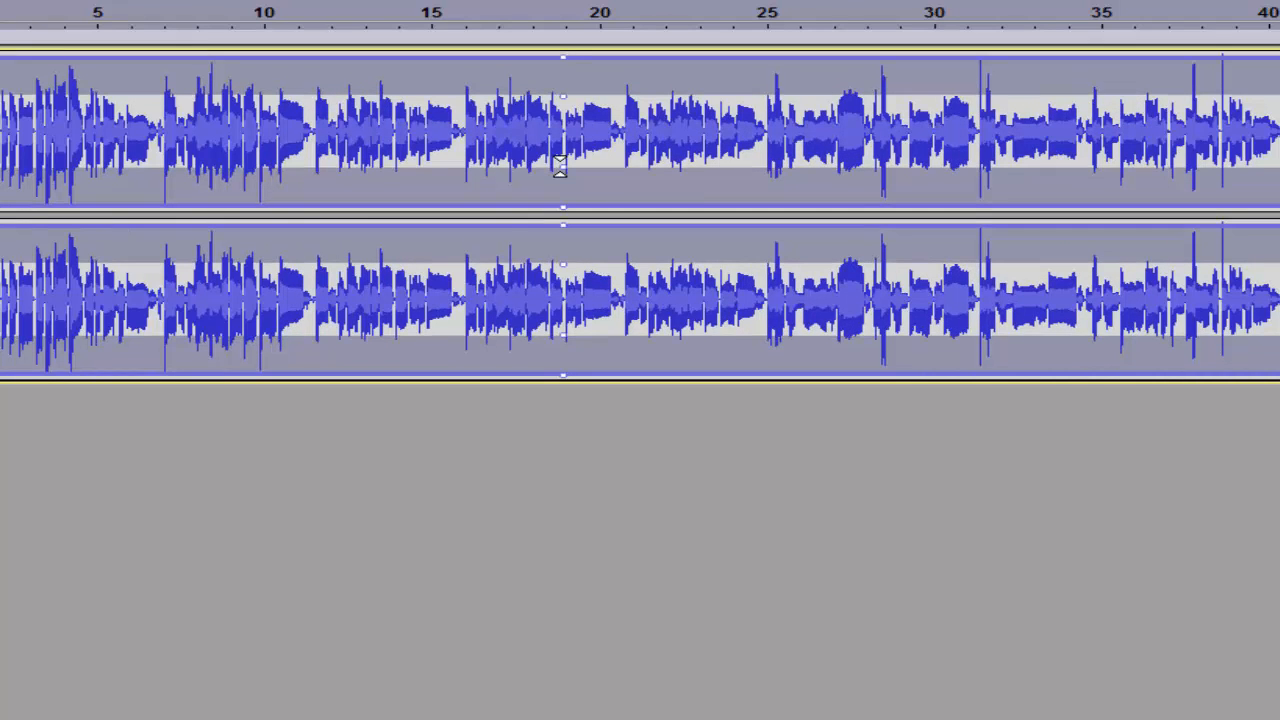
pyautogui.moveTo(560, 170); pyautogui.dragTo(560, 183)
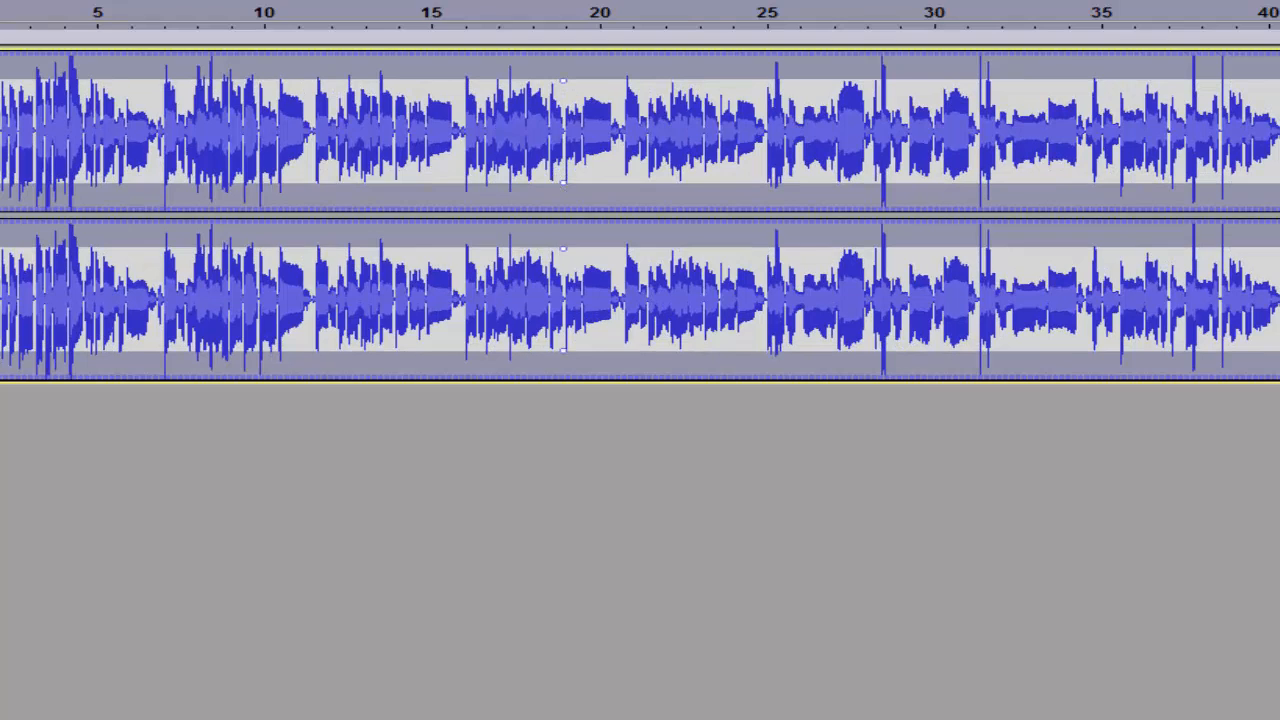
pyautogui.click(250, 0)
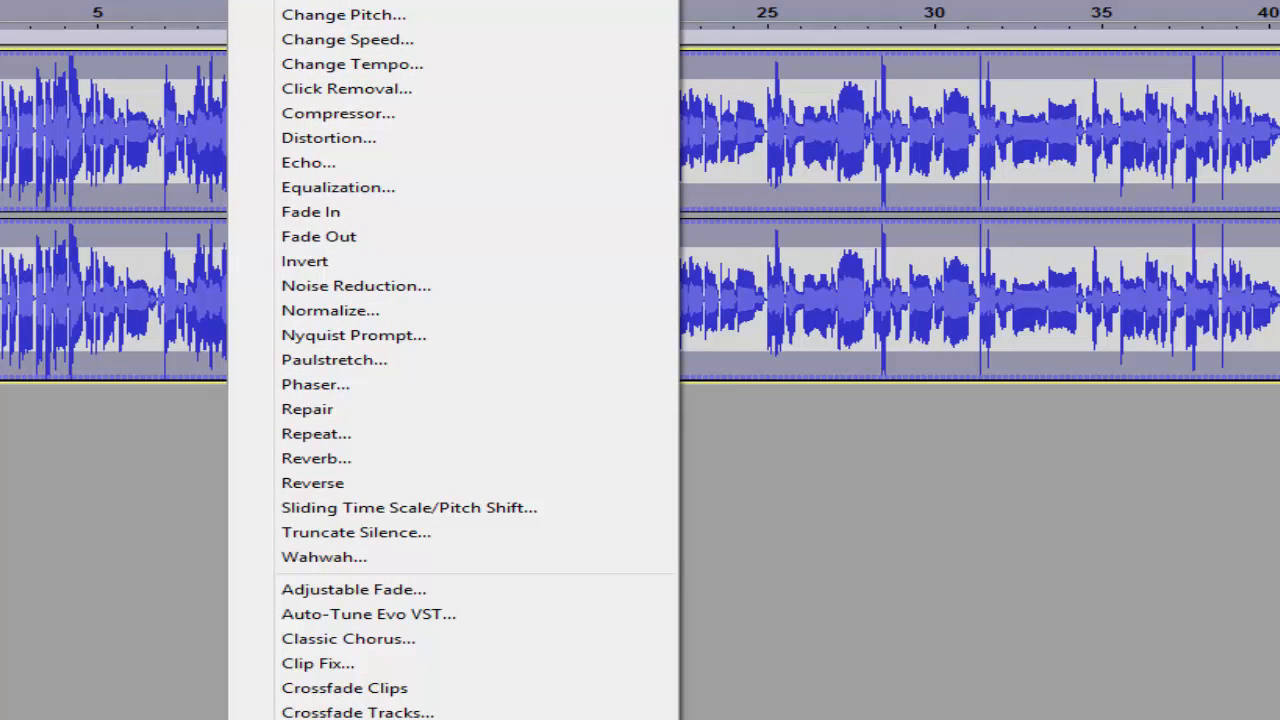
pyautogui.press('Escape')
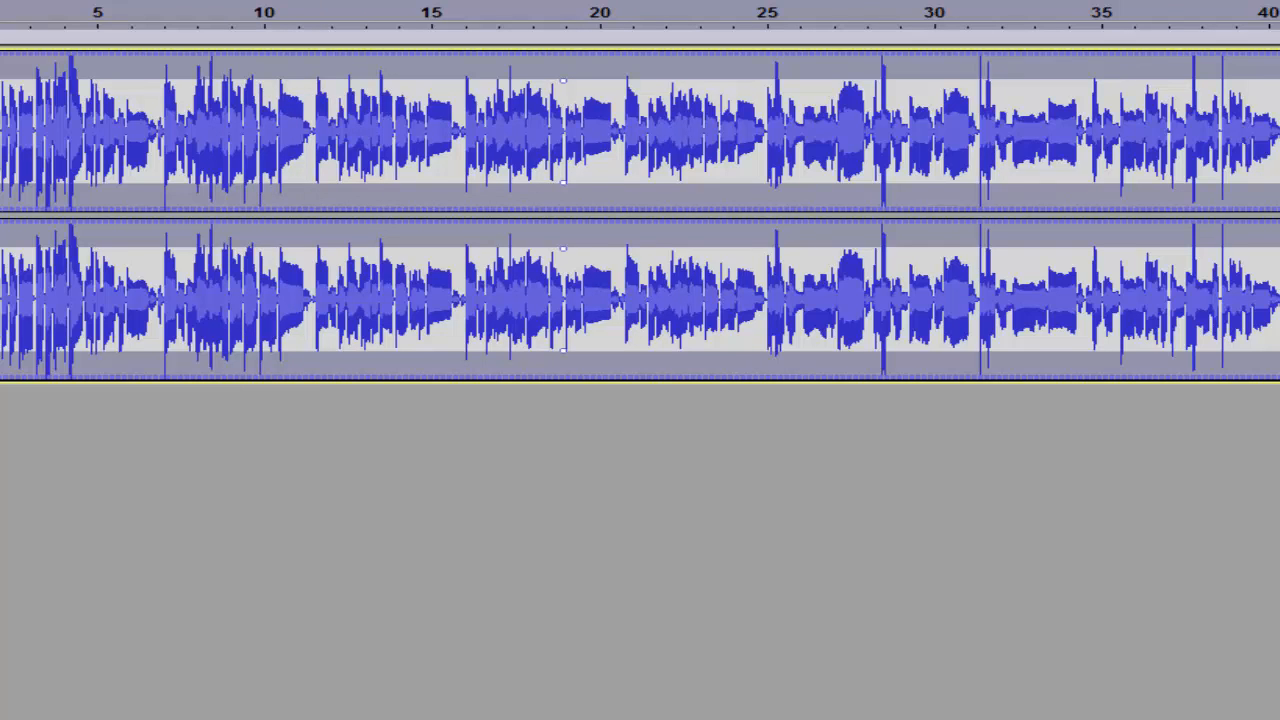
# Undo the volume envelope and the earlier edits, and redo only the import of the track
pyautogui.hotkey('ctrl', 'z')
pyautogui.hotkey('ctrl', 'z')
pyautogui.hotkey('ctrl', 'z')
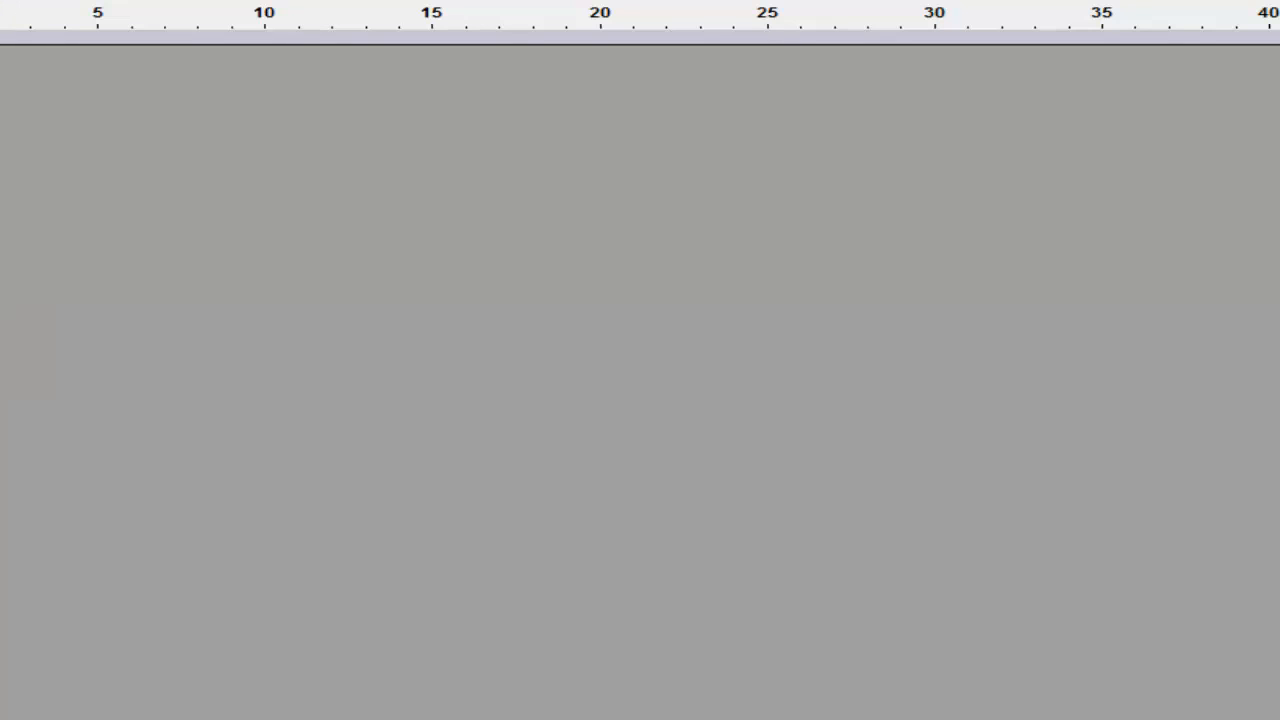
pyautogui.hotkey('ctrl', 'y')
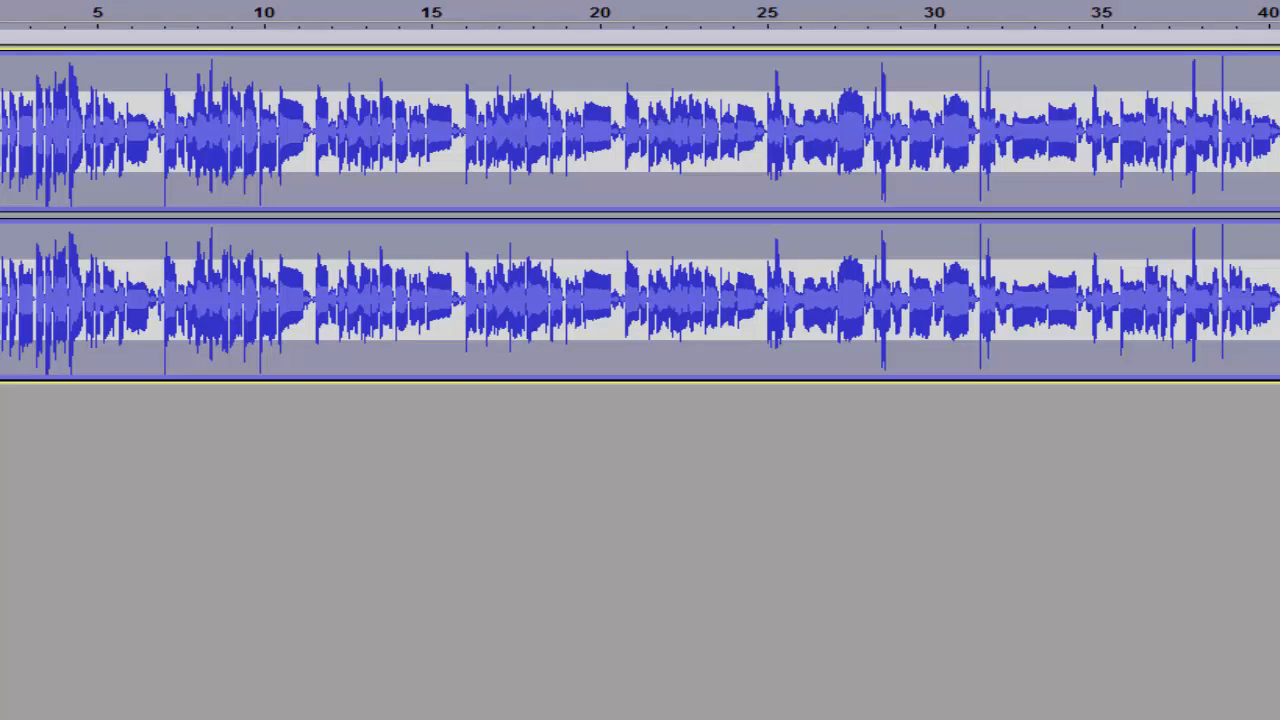
# Play the restored track from the start to hear how it sounds and stop playback
pyautogui.press('space')
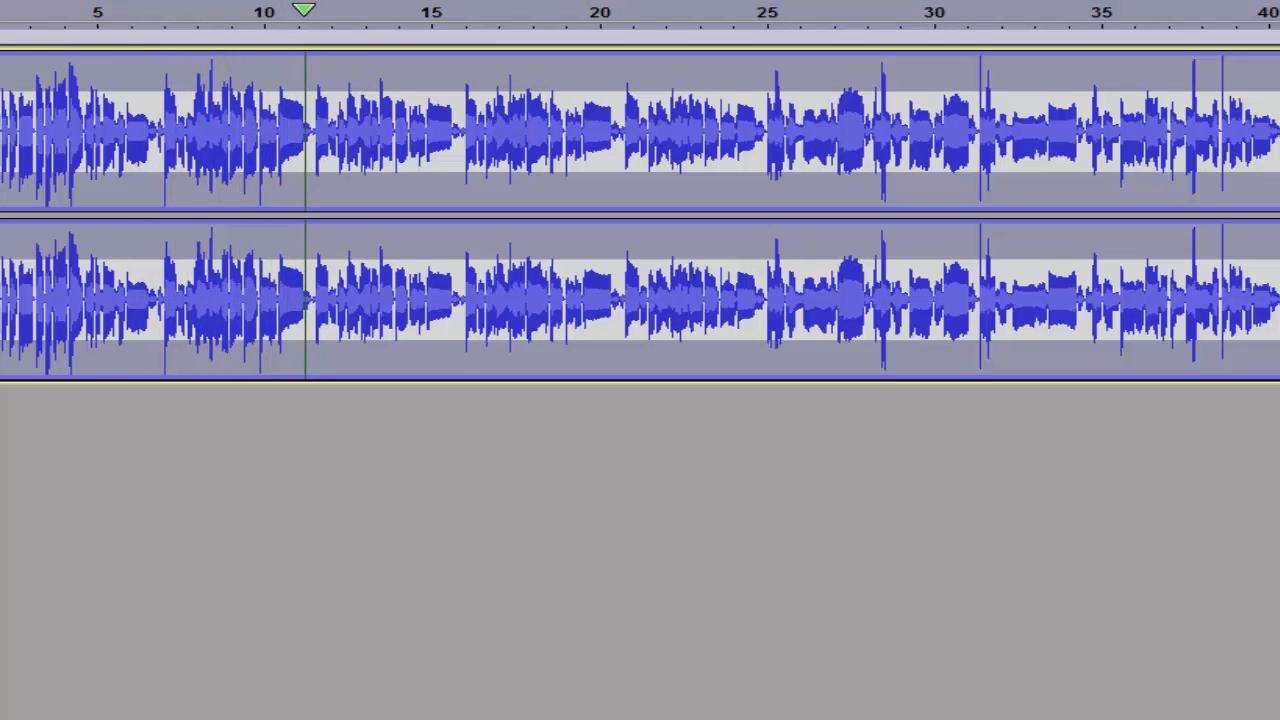
pyautogui.press('space')
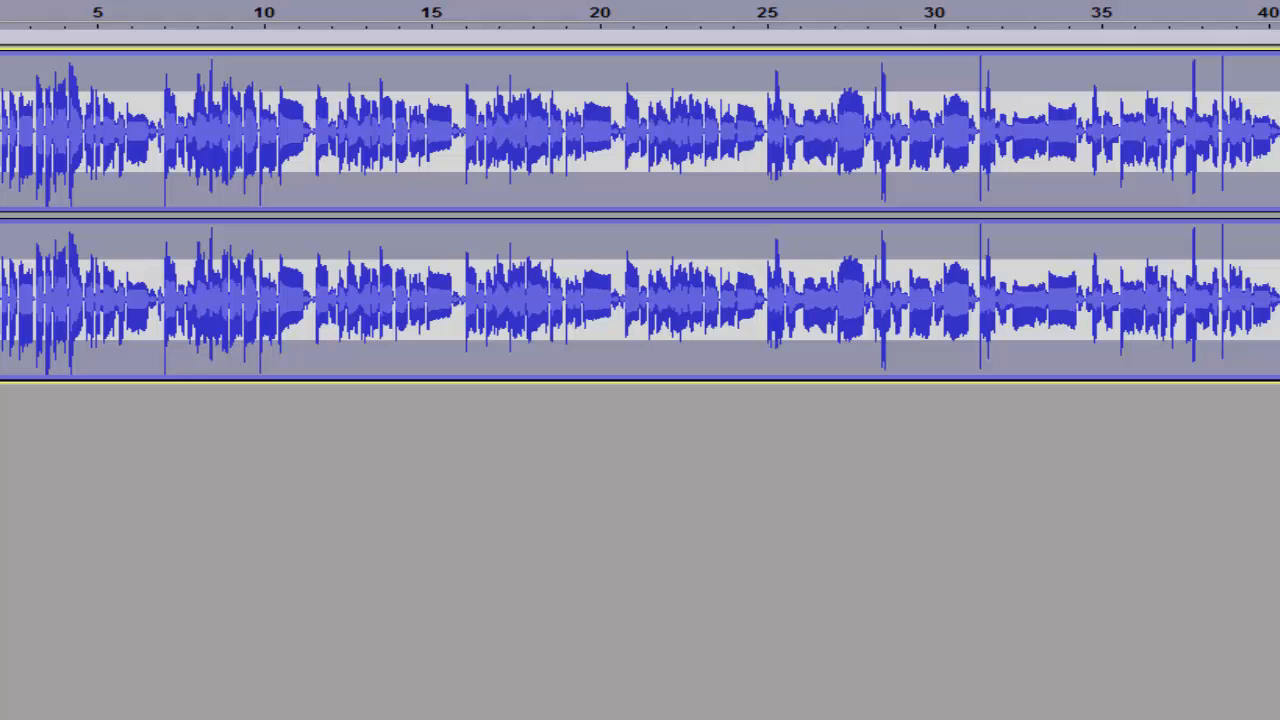
# Apply Classic Chorus to the whole track with its Mix raised slightly from the DIR. side, and close the effect window
pyautogui.hotkey('alt', 'c')
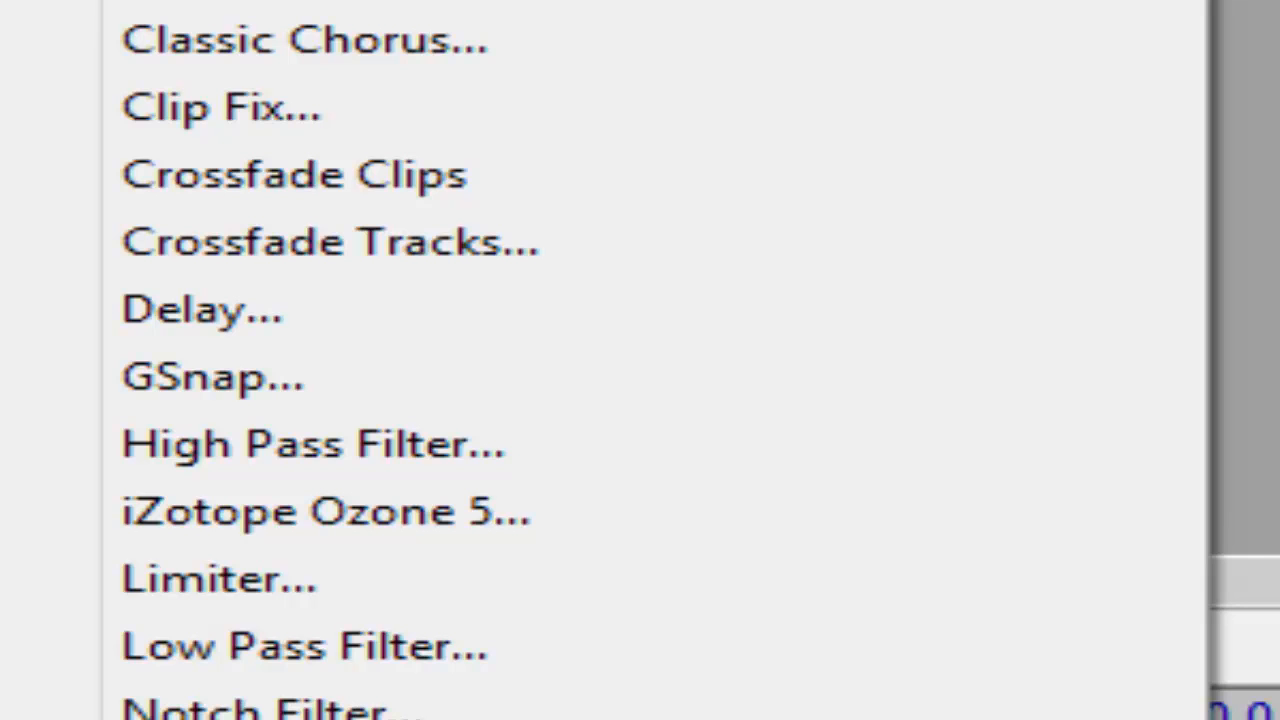
pyautogui.click(530, 42)
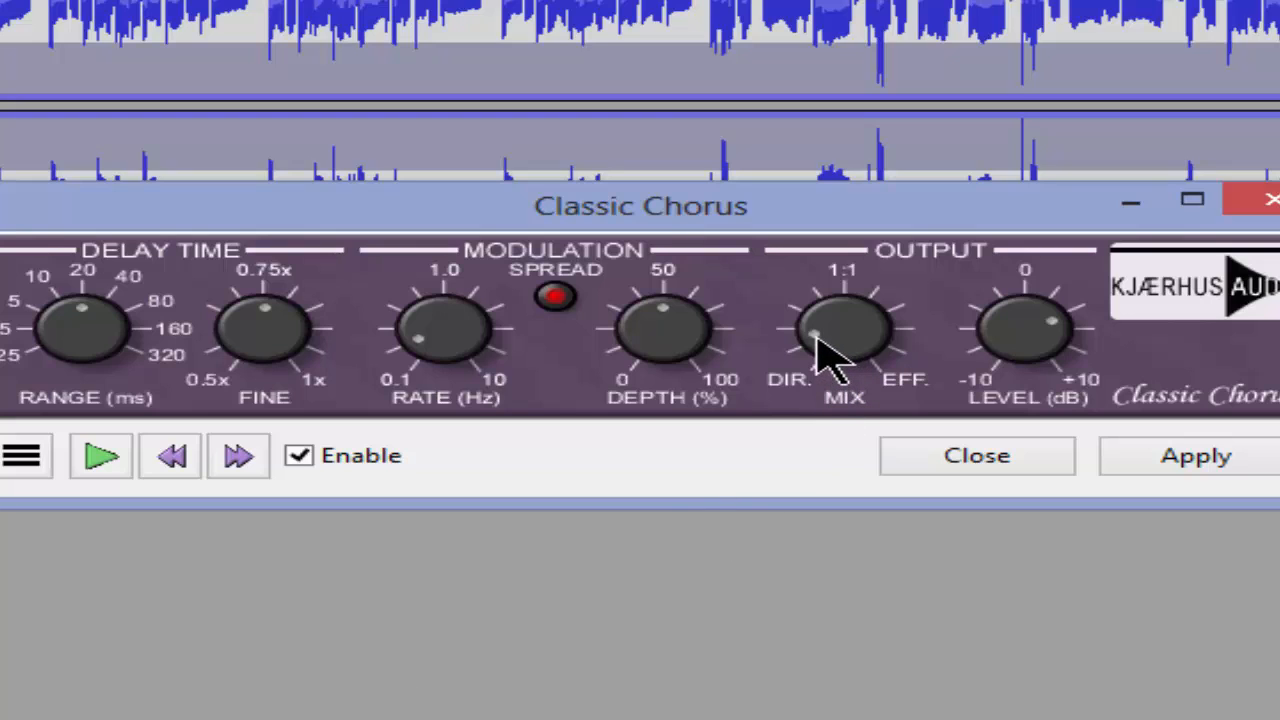
pyautogui.click(38, 455)
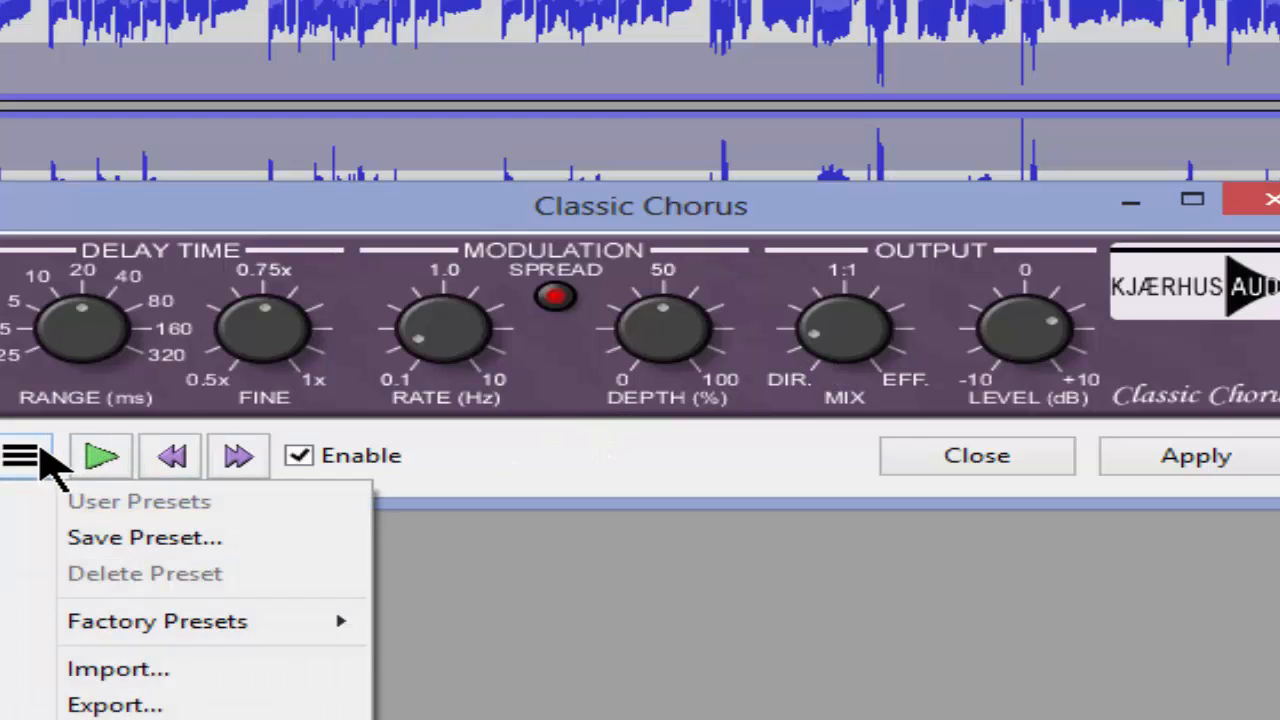
pyautogui.click(680, 470)
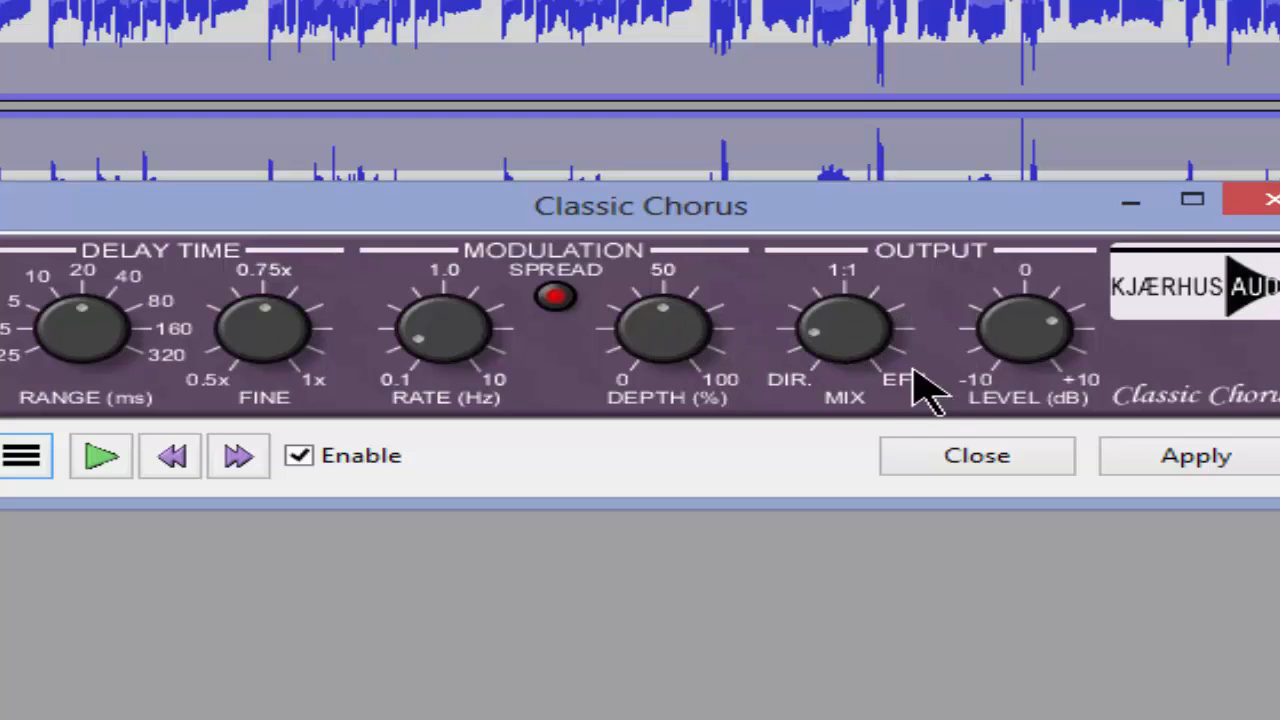
pyautogui.moveTo(834, 363); pyautogui.dragTo(834, 345)
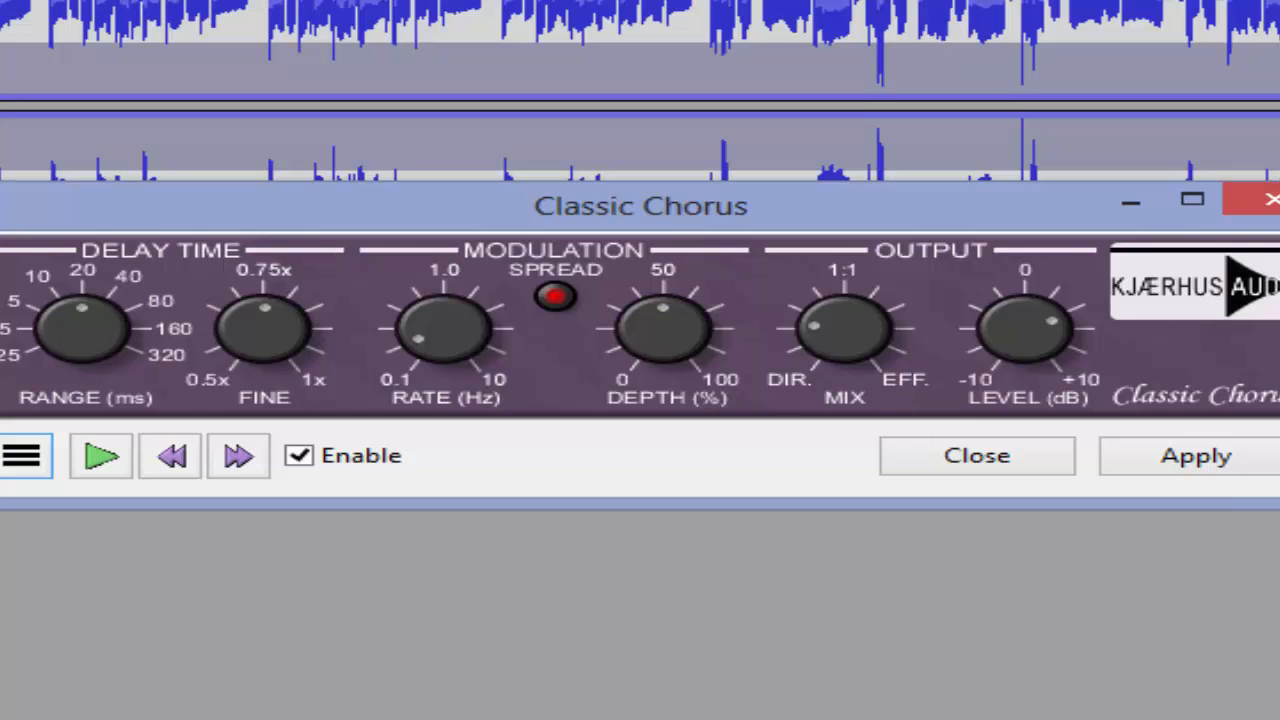
pyautogui.click(1190, 478)
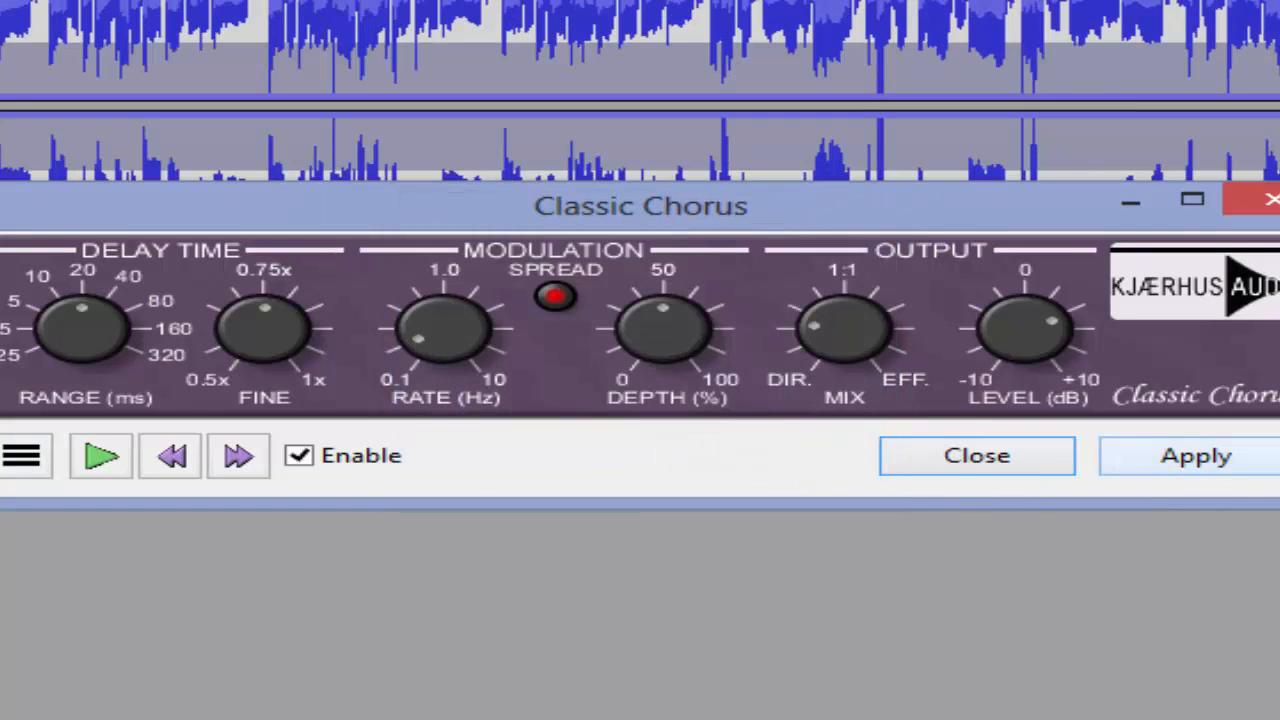
pyautogui.click(966, 469)
# Undo the applied Classic Chorus effect on the track
pyautogui.hotkey('alt', 'c')
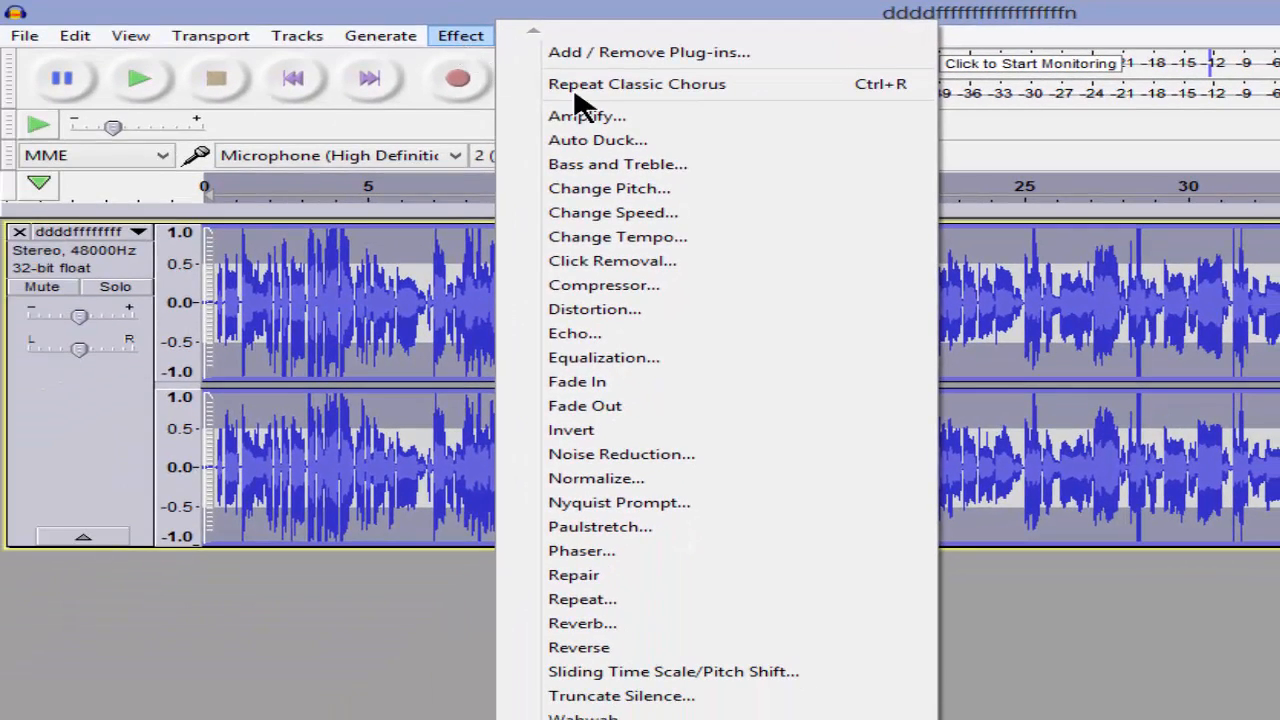
pyautogui.click(350, 630)
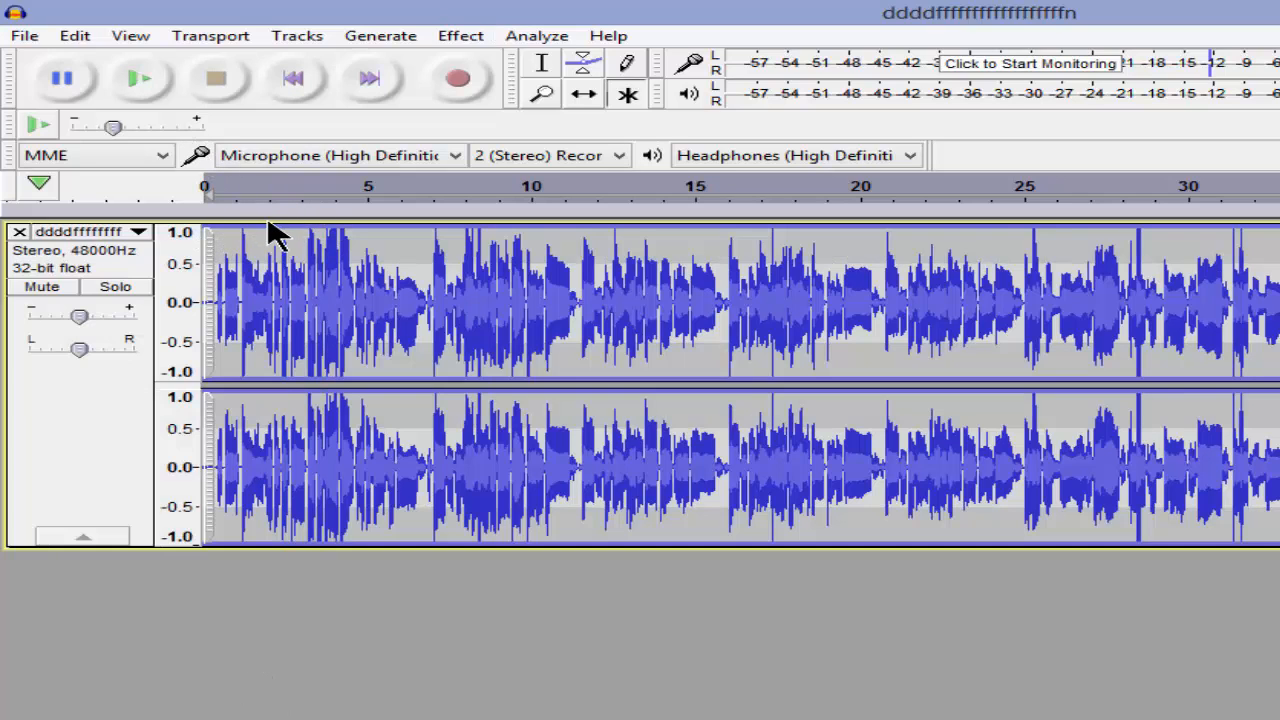
pyautogui.doubleClick(271, 229)
# Reopen Classic Chorus, disable the effect and preview the first seconds of the unprocessed track
pyautogui.click(443, 36)
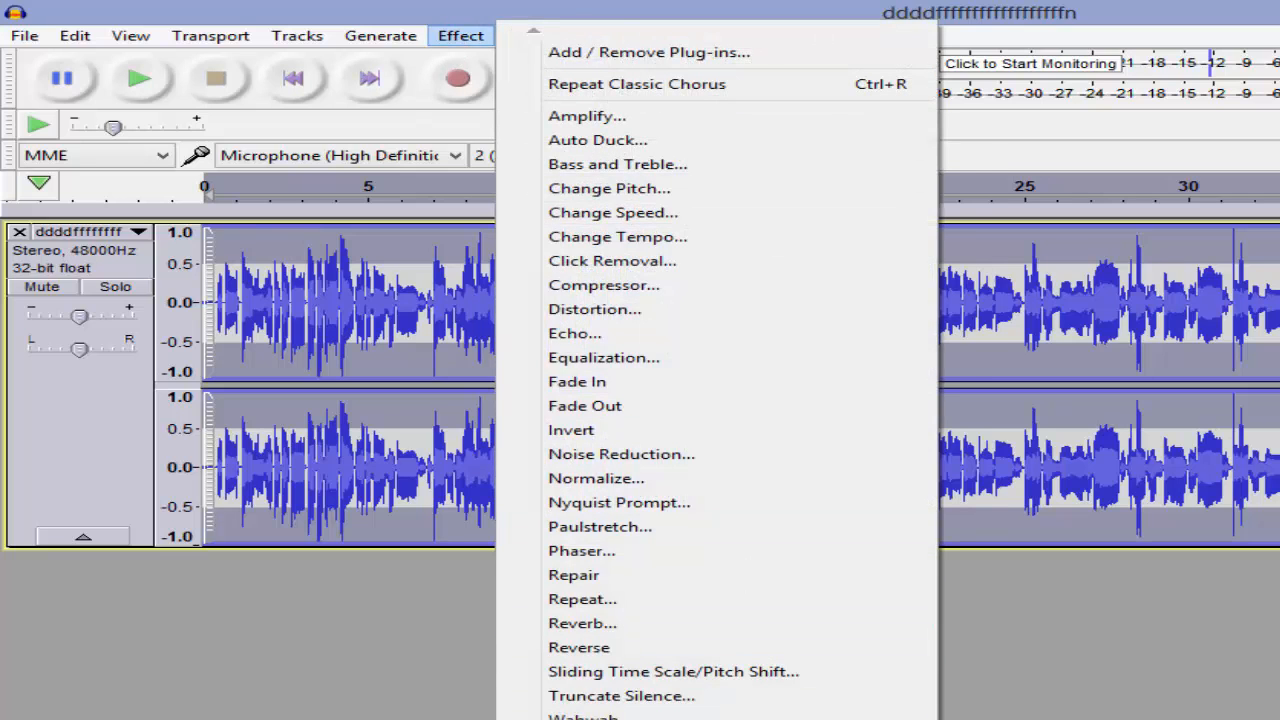
pyautogui.click(880, 714)
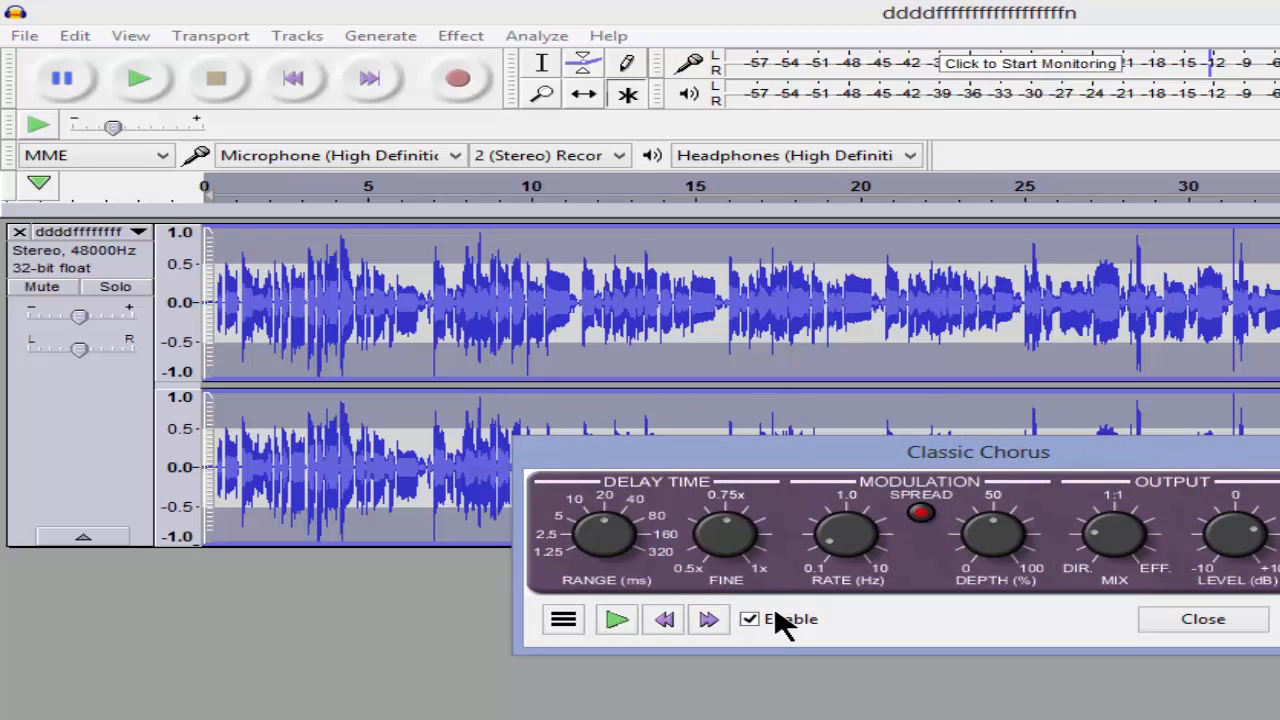
pyautogui.click(752, 619)
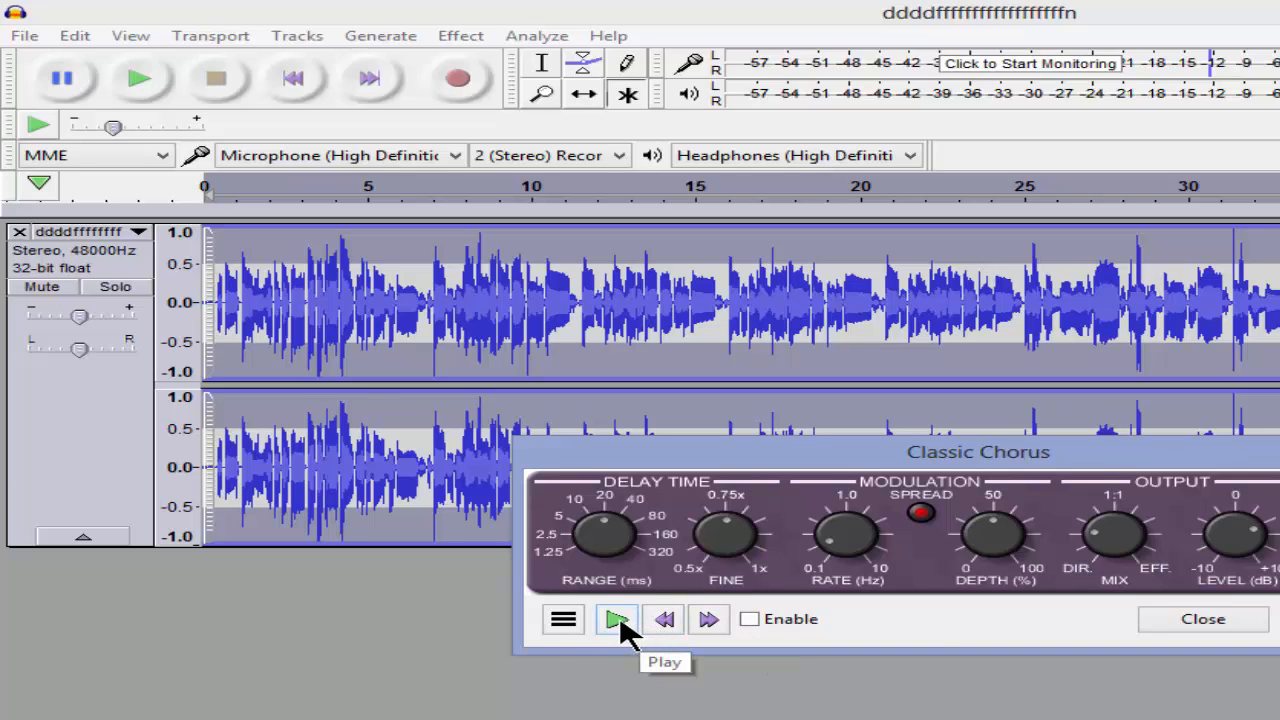
pyautogui.click(617, 621)
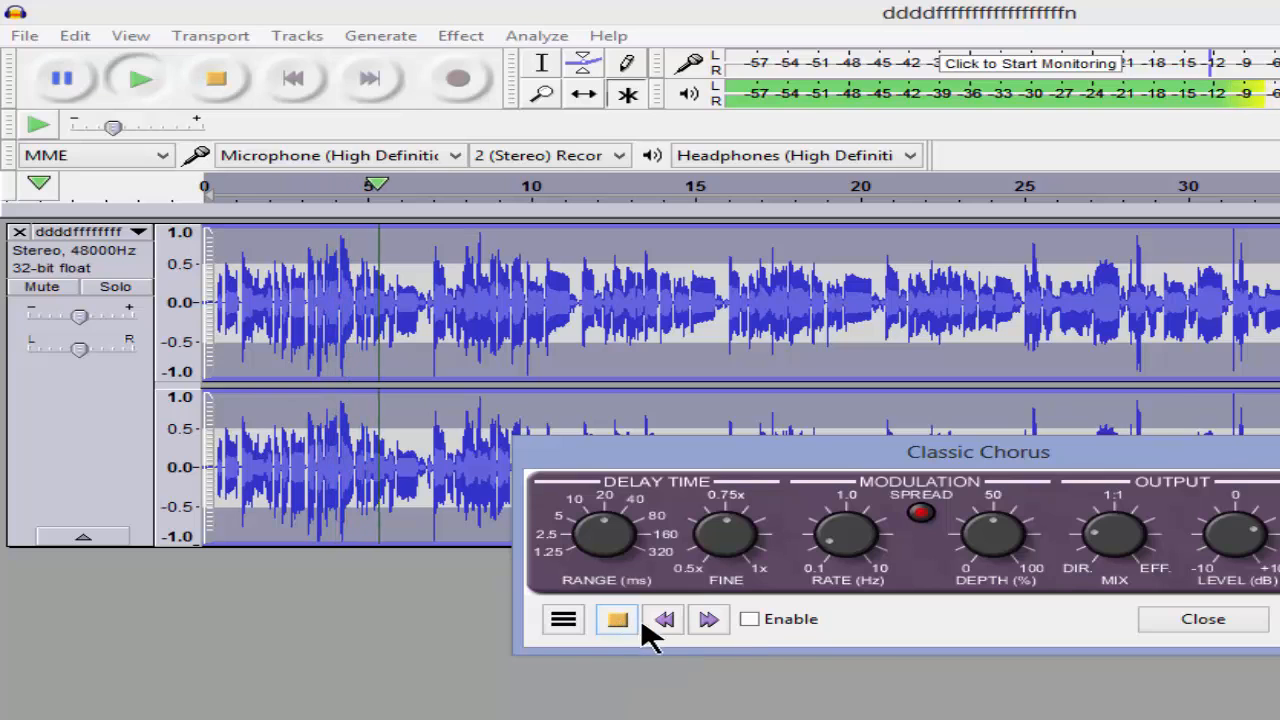
pyautogui.click(617, 620)
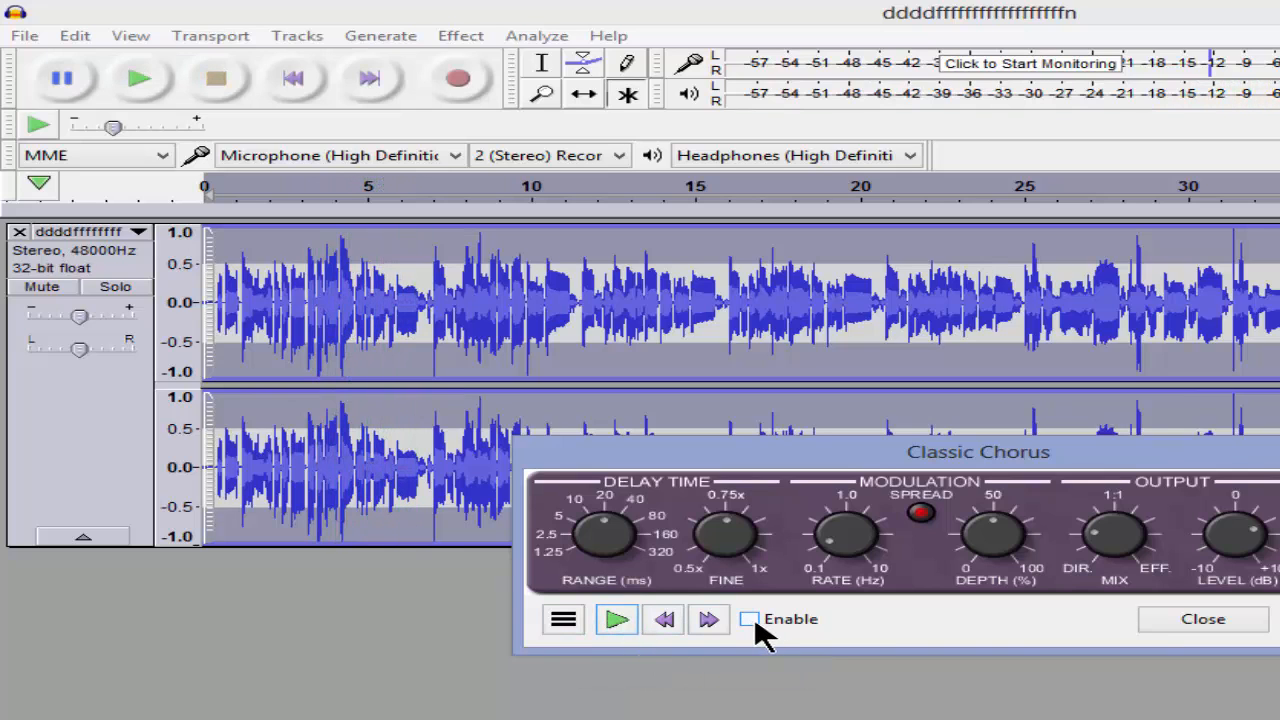
# Enable Classic Chorus to preview the track with it, and switch the effect off again
pyautogui.click(752, 620)
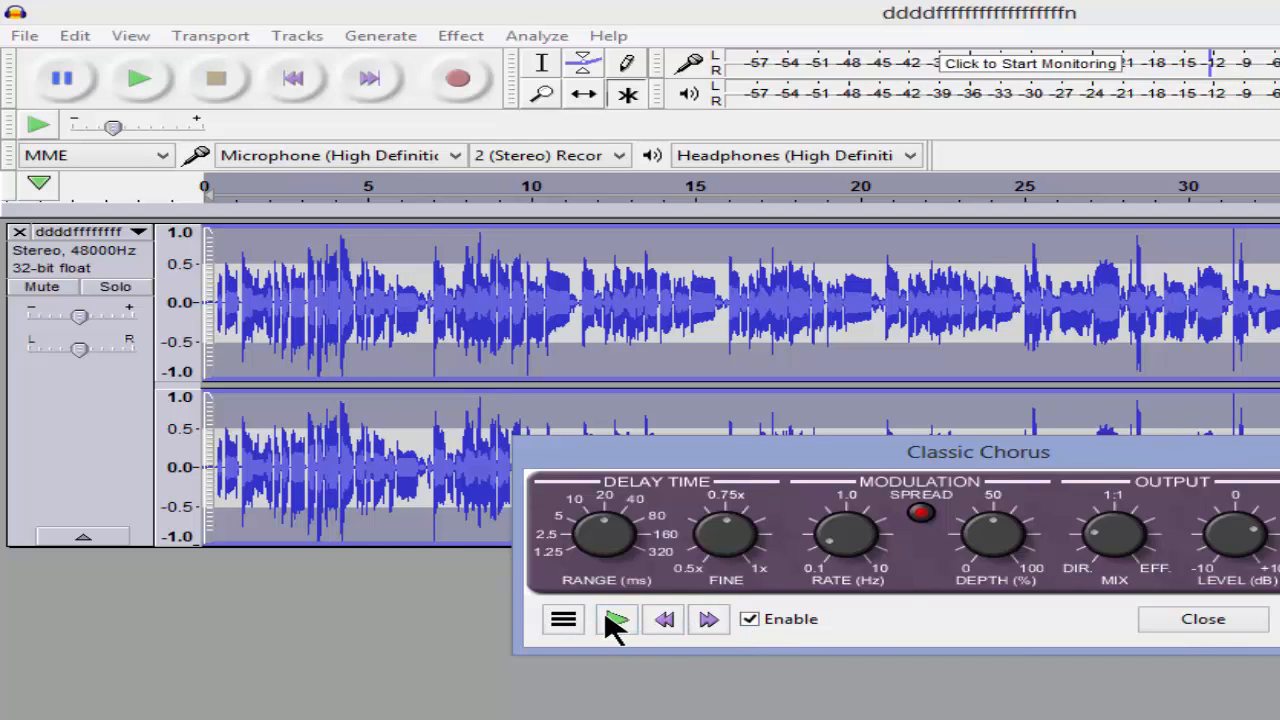
pyautogui.click(615, 622)
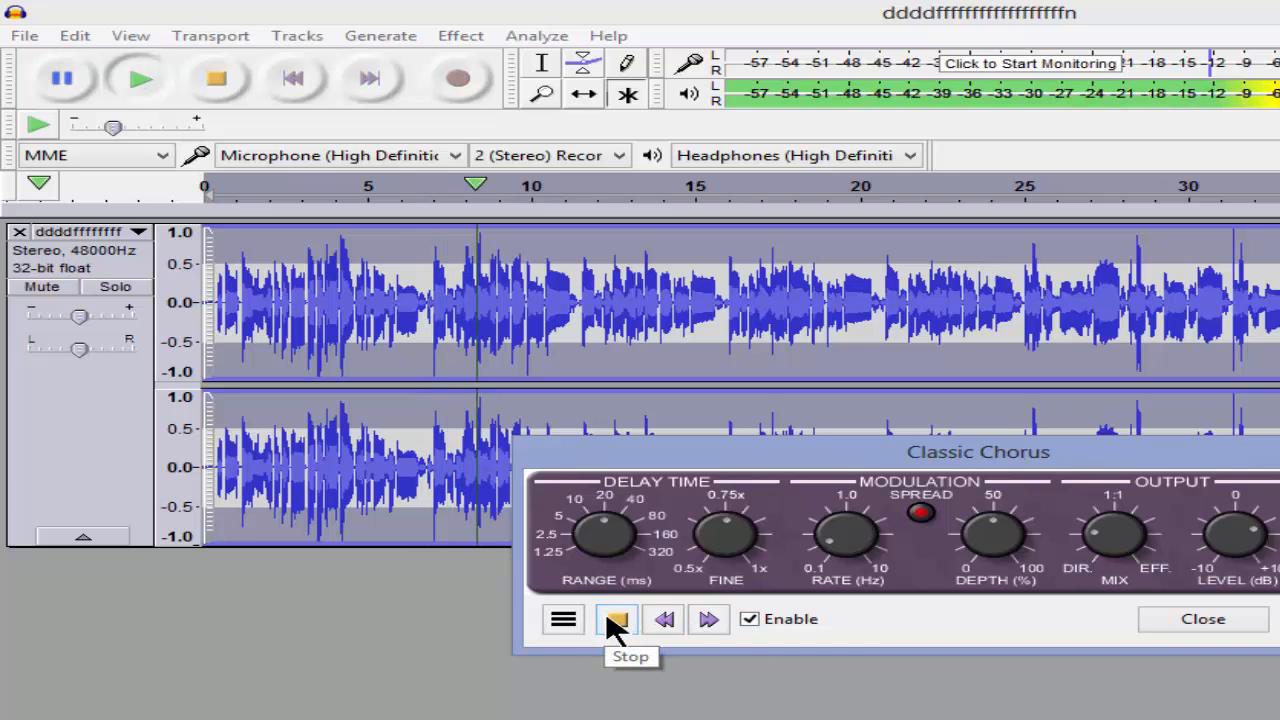
pyautogui.click(752, 621)
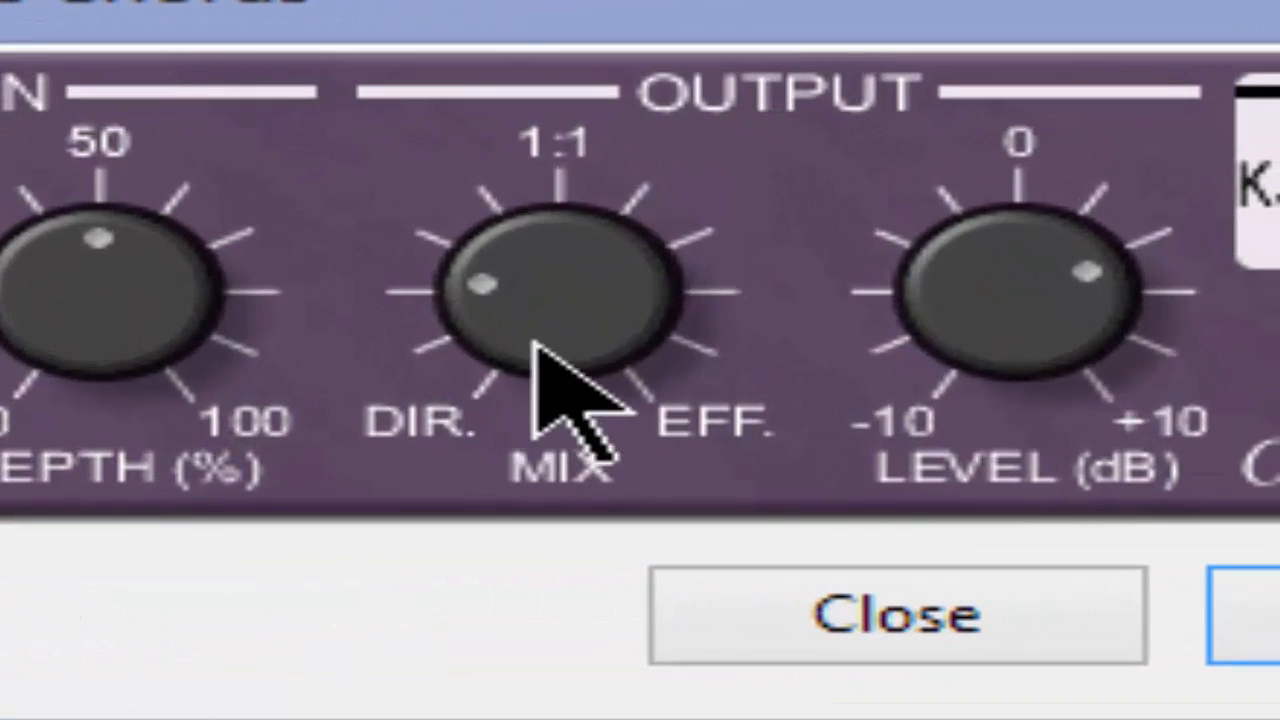
# Try the Mix fully at EFF., set it back between DIR. and 1:1, and apply Classic Chorus to the track
pyautogui.moveTo(841, 449); pyautogui.dragTo(873, 332)
pyautogui.moveTo(590, 150); pyautogui.dragTo(605, 15)
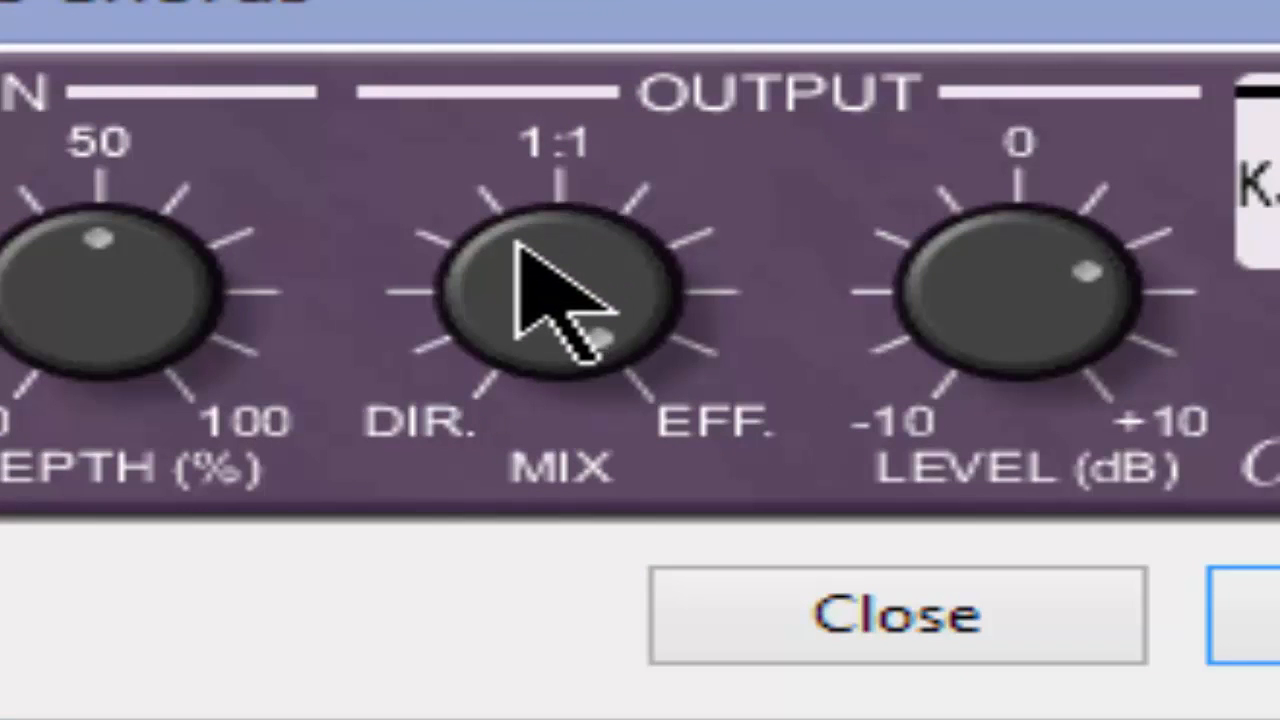
pyautogui.moveTo(523, 250); pyautogui.dragTo(405, 535)
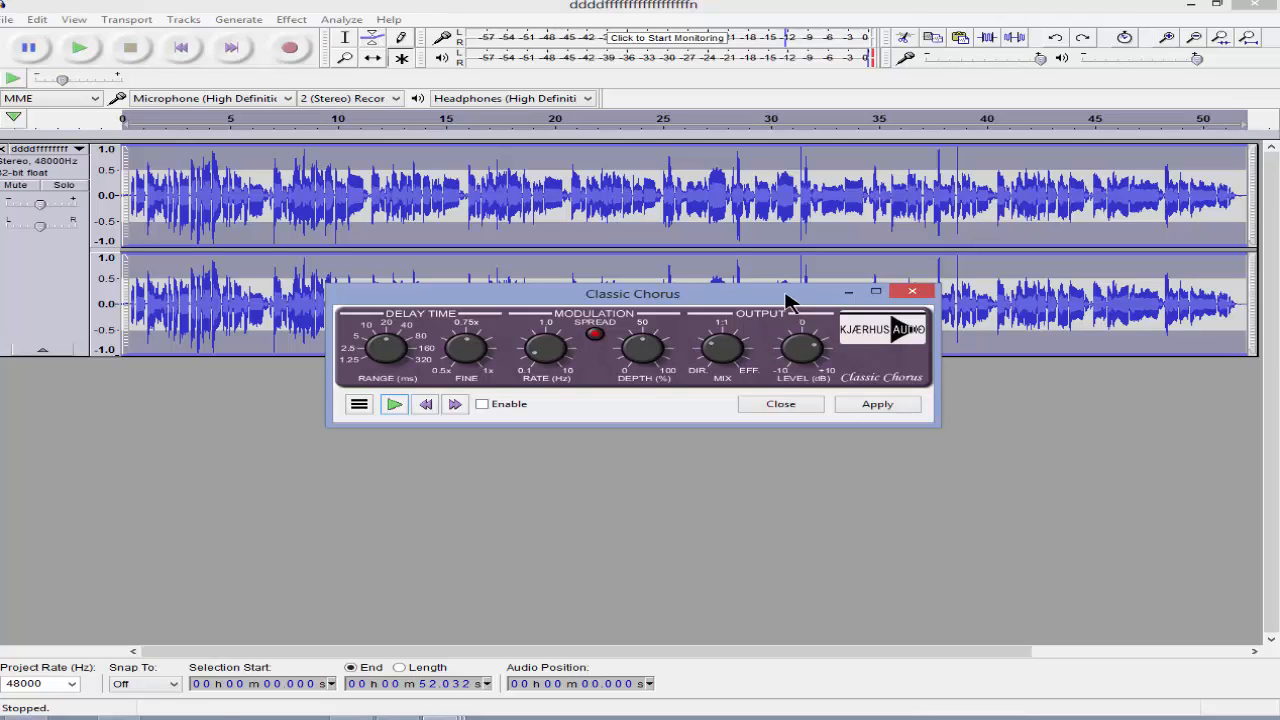
pyautogui.click(877, 405)
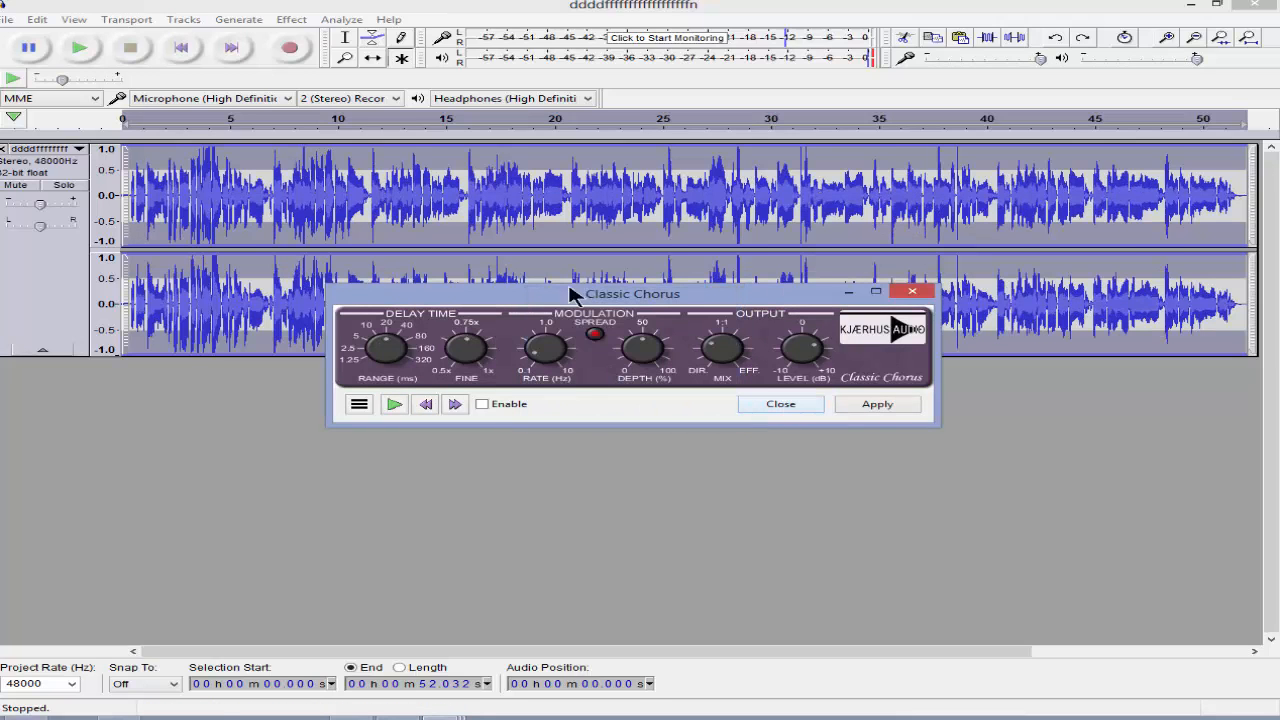
pyautogui.click(790, 404)
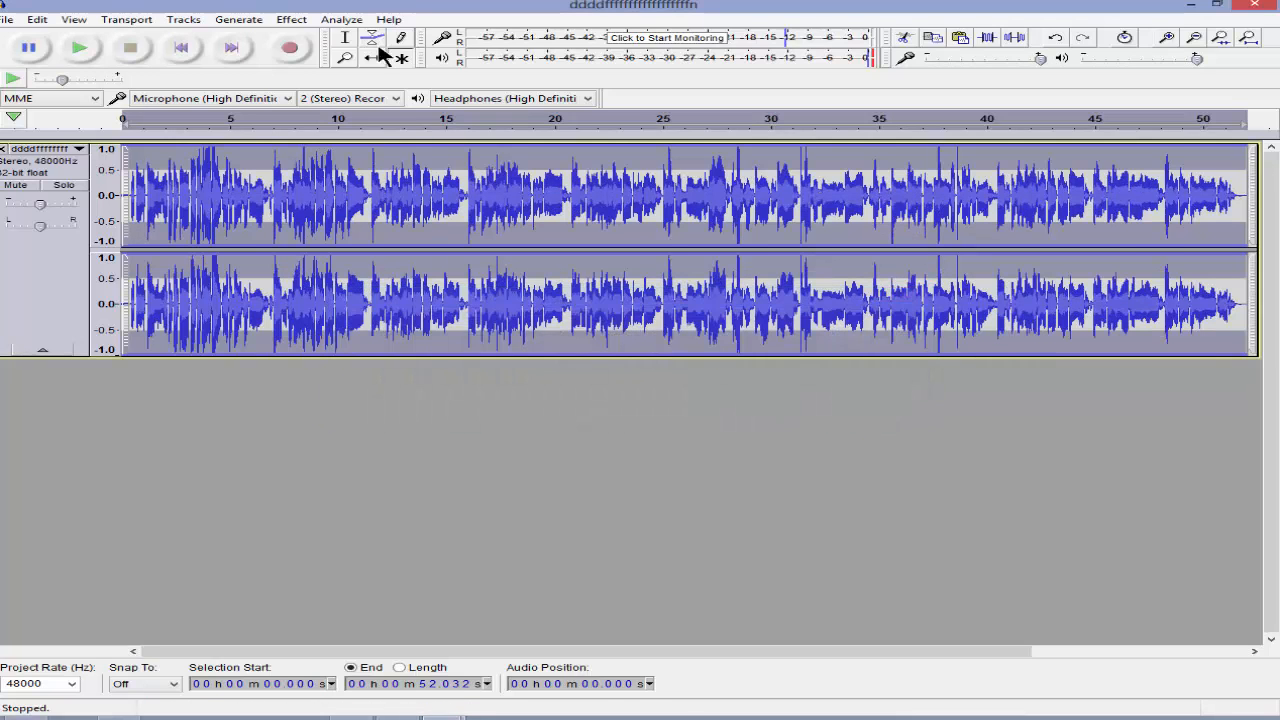
# Open the Echo effect for the track and enter a delay time of 344 and a decay factor of 44
pyautogui.click(291, 19)
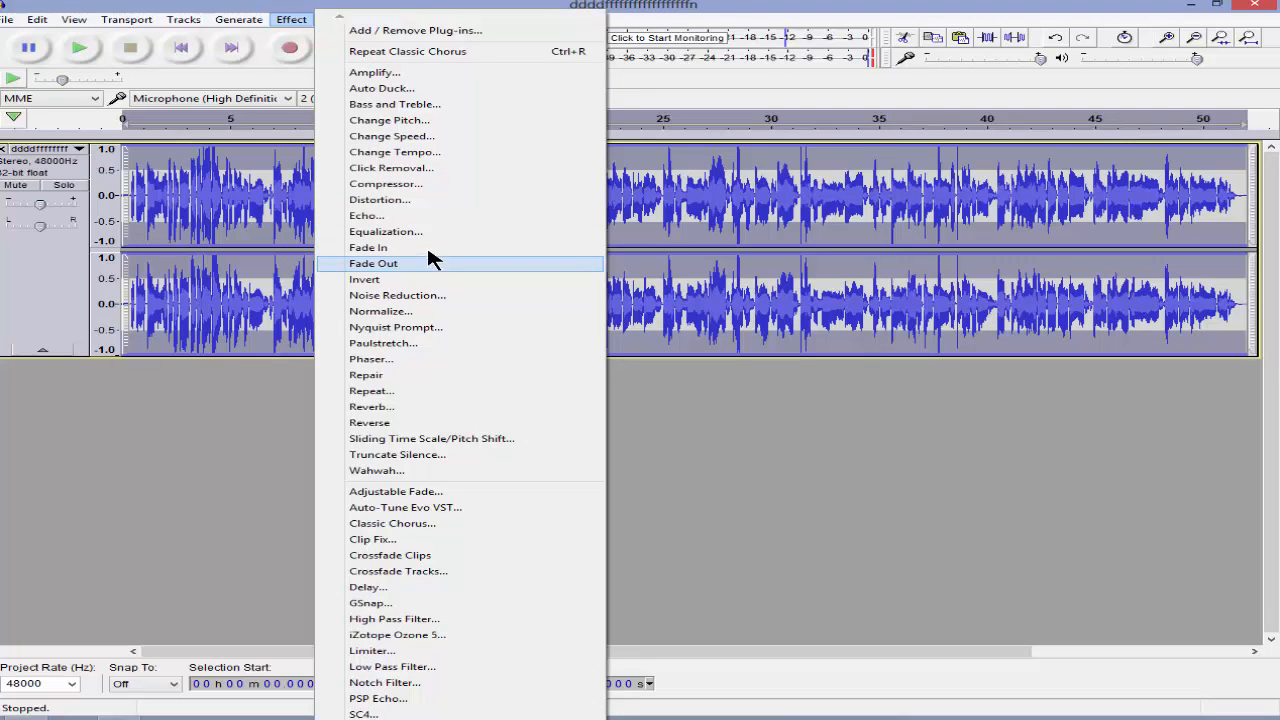
pyautogui.click(435, 216)
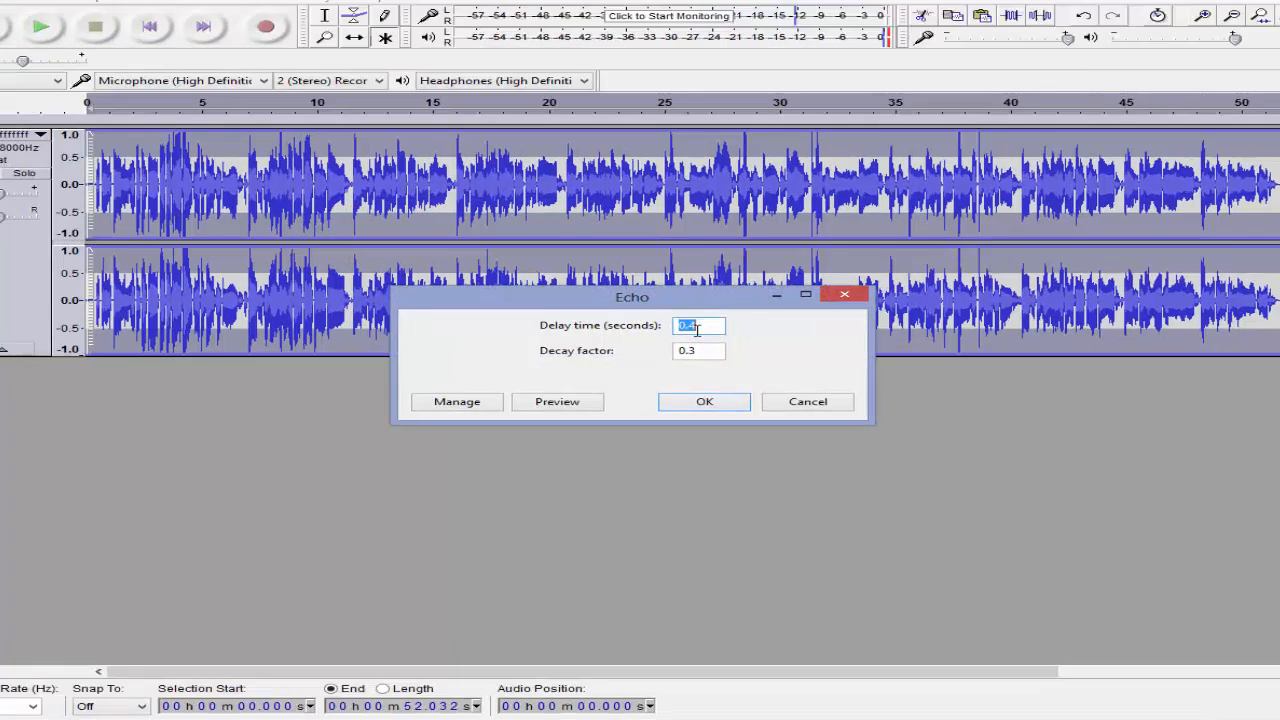
pyautogui.moveTo(693, 330); pyautogui.dragTo(648, 356)
pyautogui.write('ee')
pyautogui.click(852, 262)
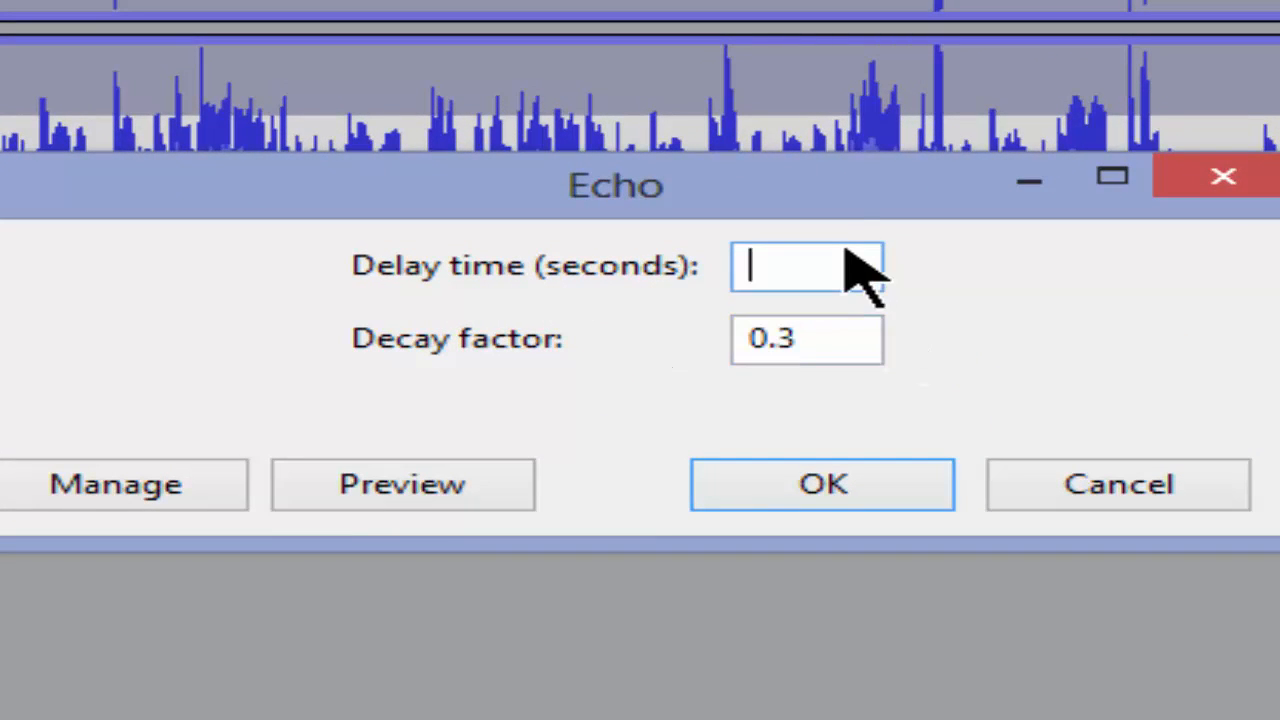
pyautogui.write('344')
pyautogui.moveTo(800, 340); pyautogui.dragTo(608, 362)
pyautogui.write('44')
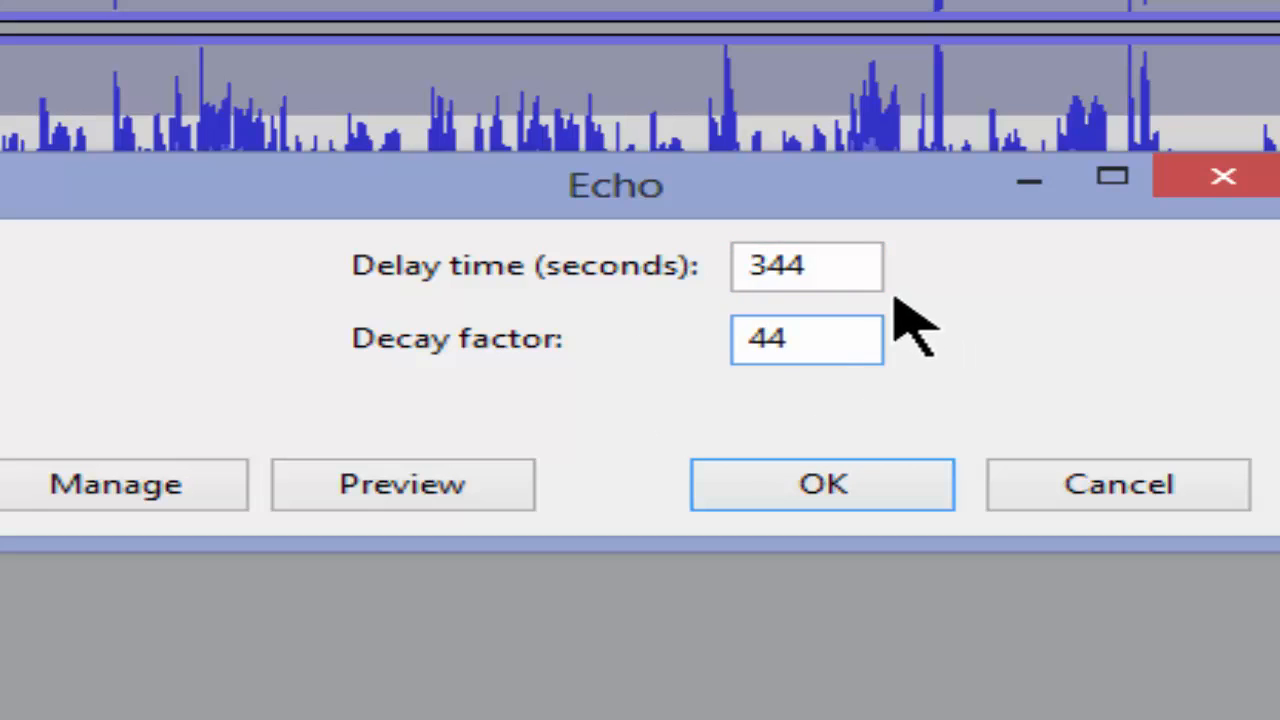
# Set the Echo delay time to 0.4 seconds and the decay factor to 0.2, and preview the result
pyautogui.moveTo(855, 265); pyautogui.dragTo(362, 265)
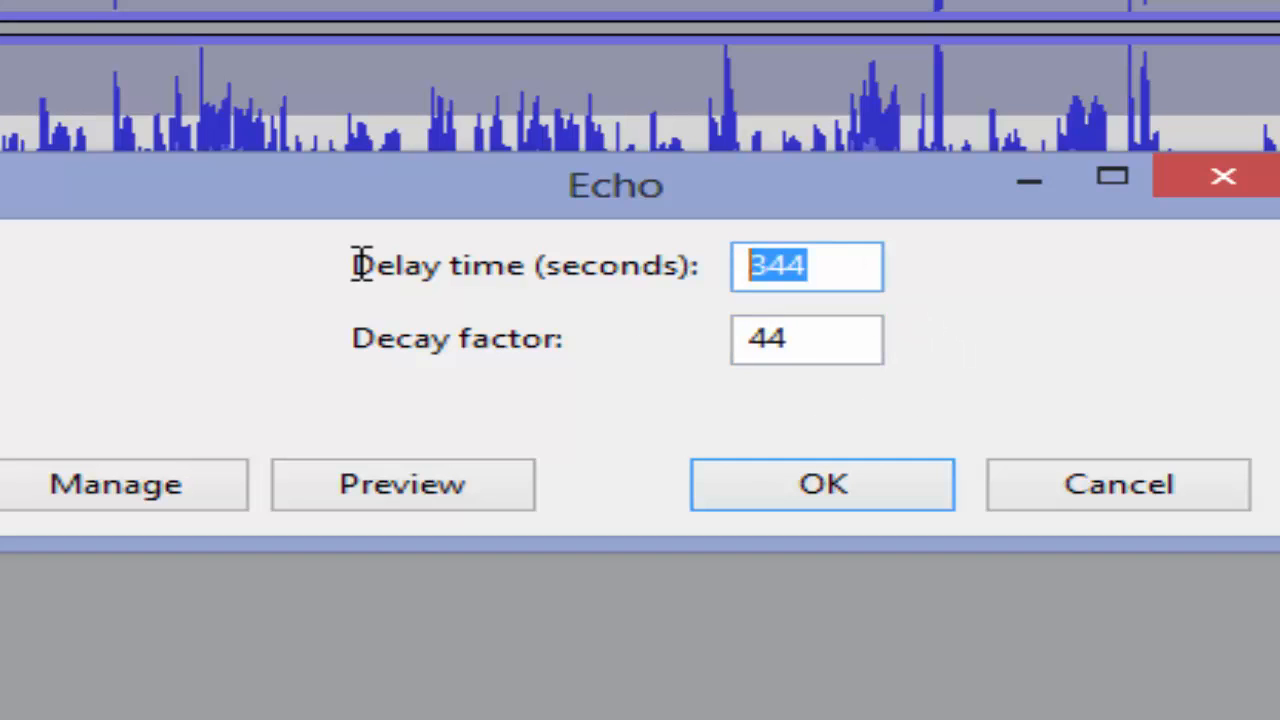
pyautogui.write('.')
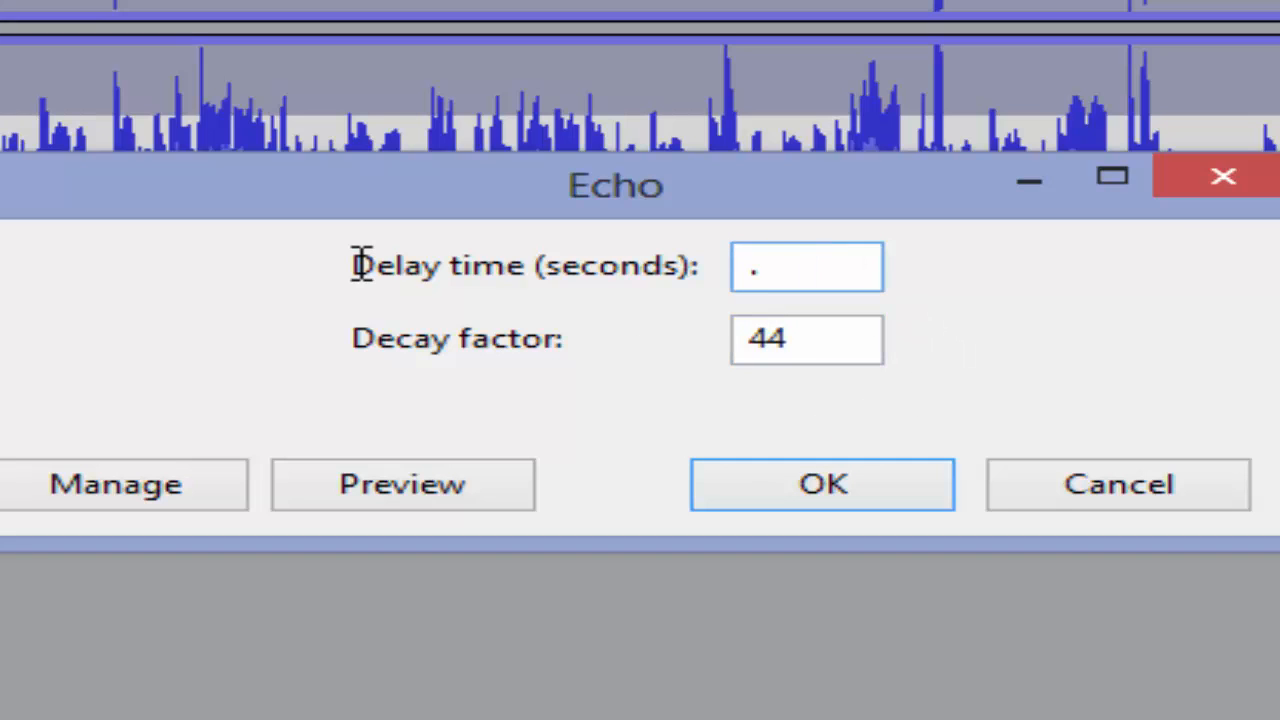
pyautogui.write('4')
pyautogui.press('Tab')
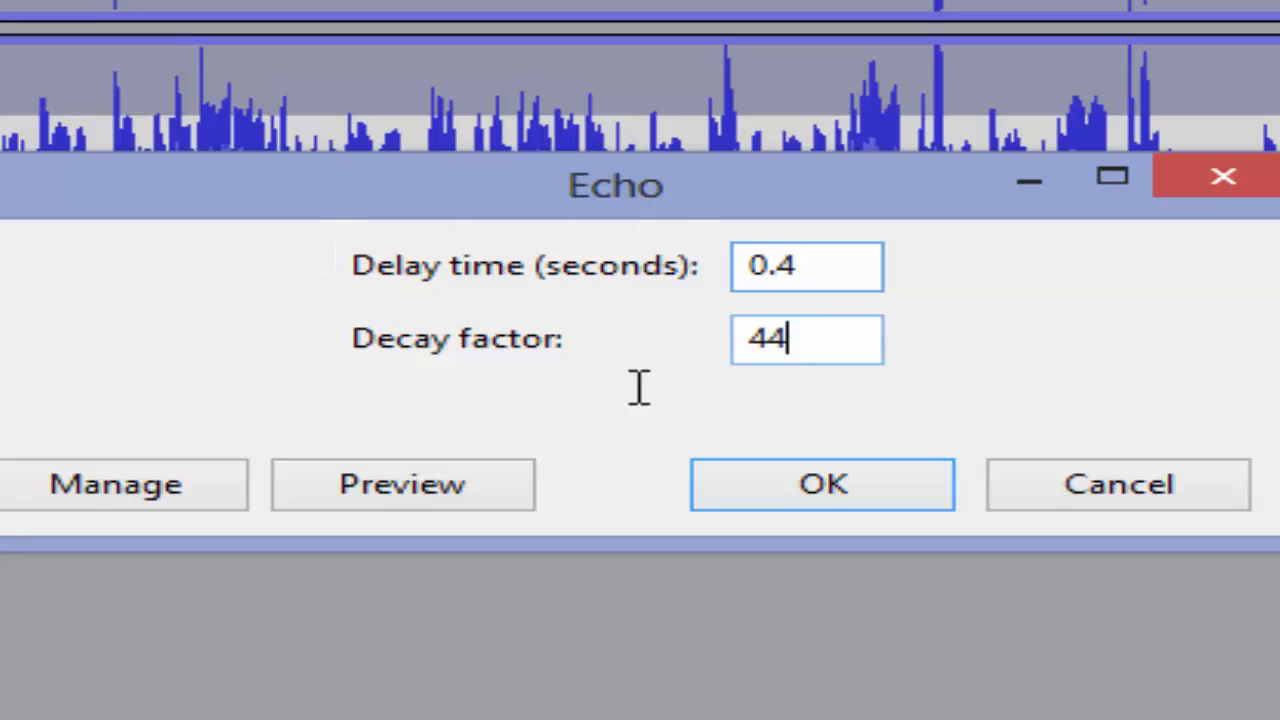
pyautogui.write('.2')
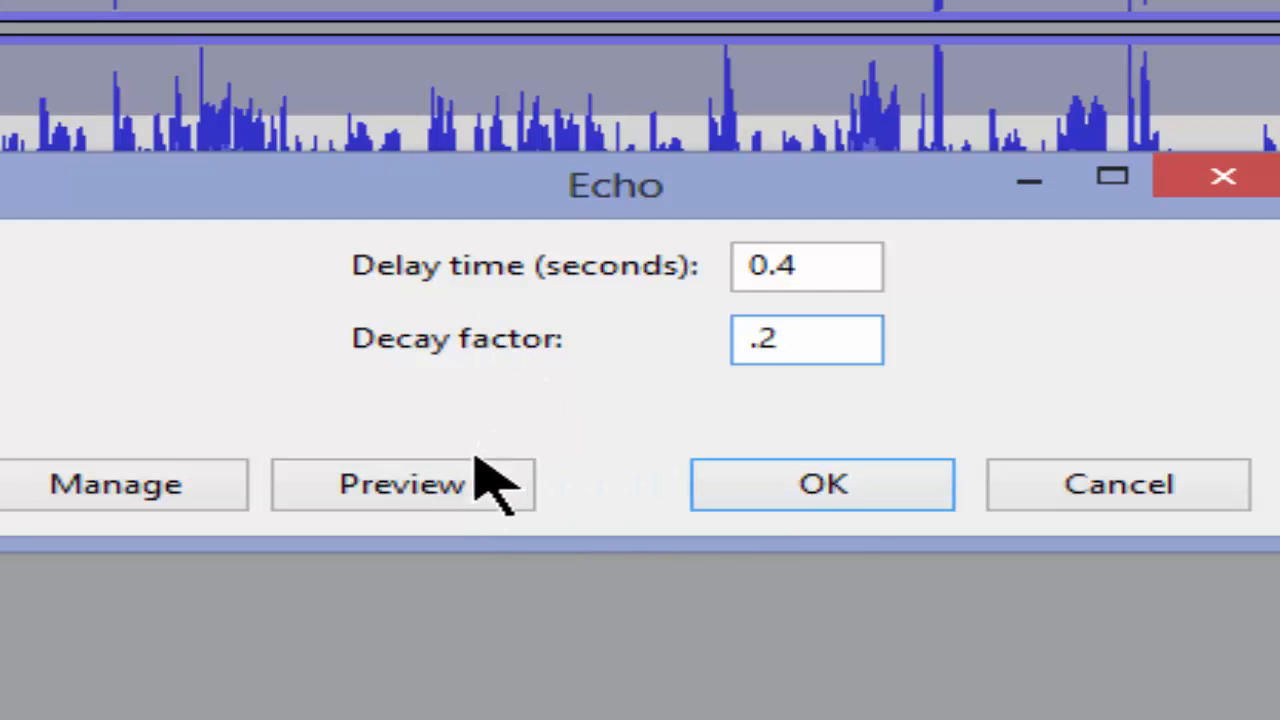
pyautogui.click(465, 498)
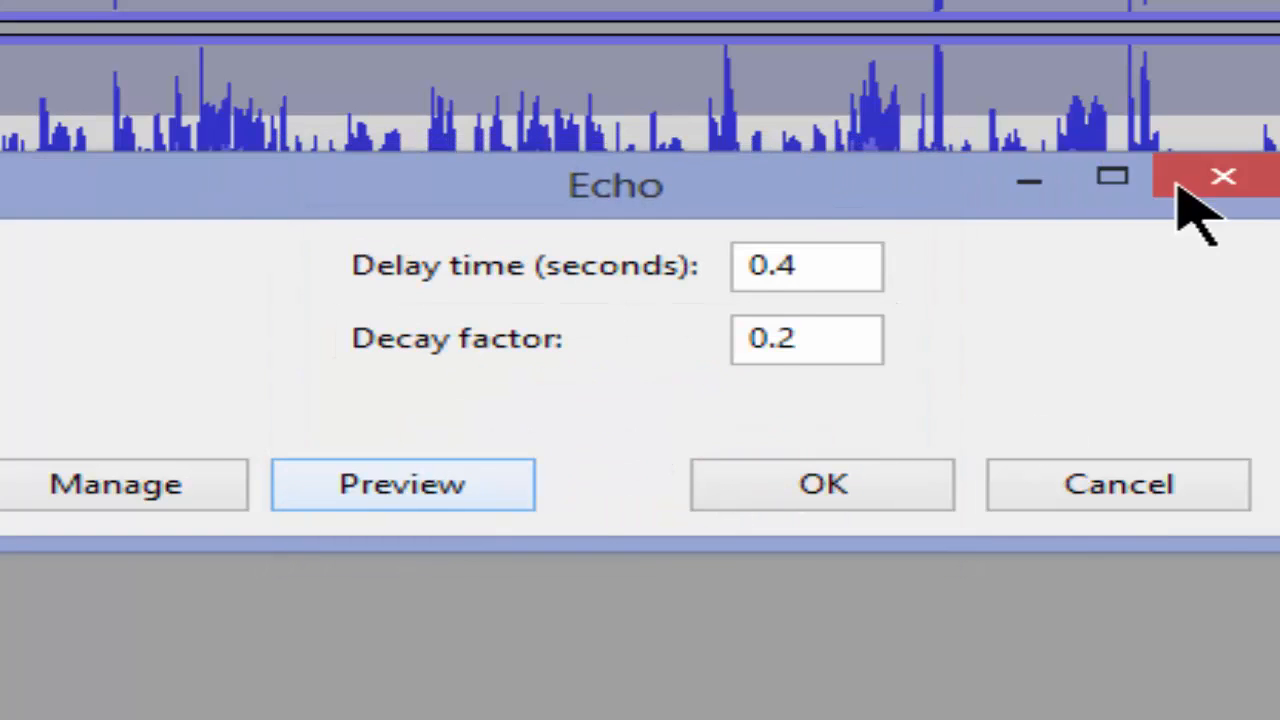
# Set the Echo decay factor to 0.3 and preview the result
pyautogui.click(828, 340)
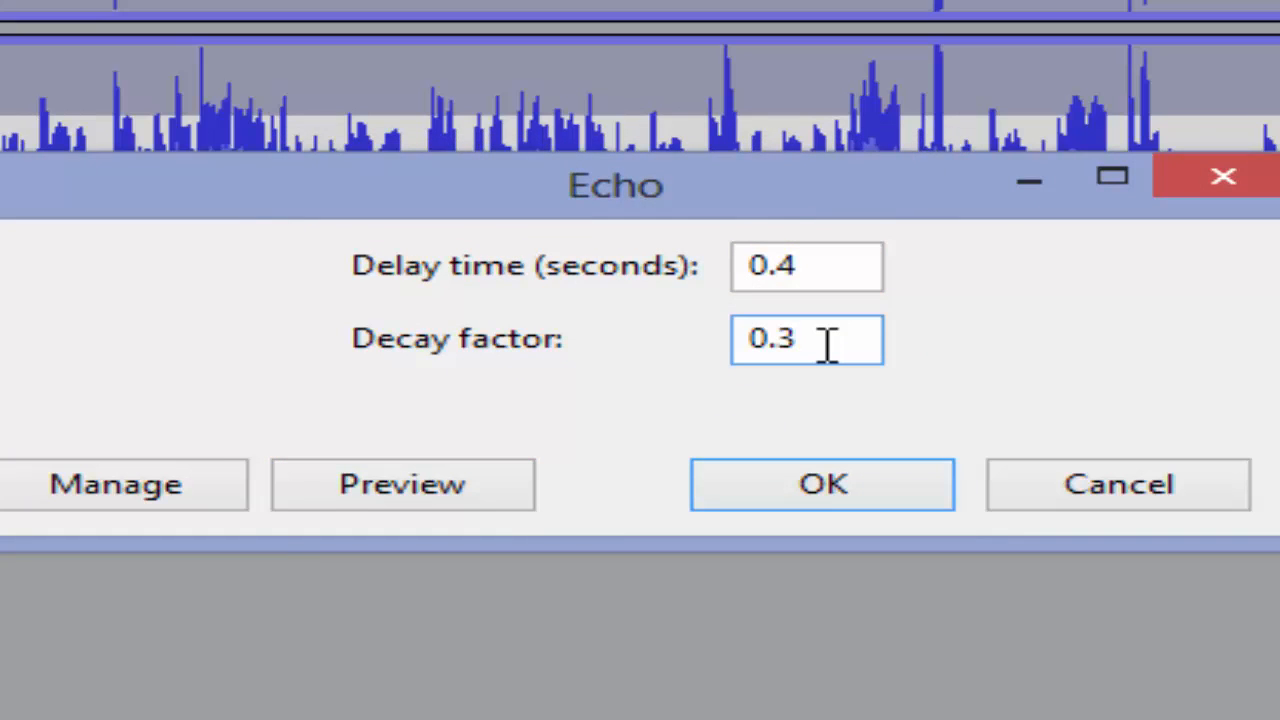
pyautogui.write('3')
pyautogui.click(445, 484)
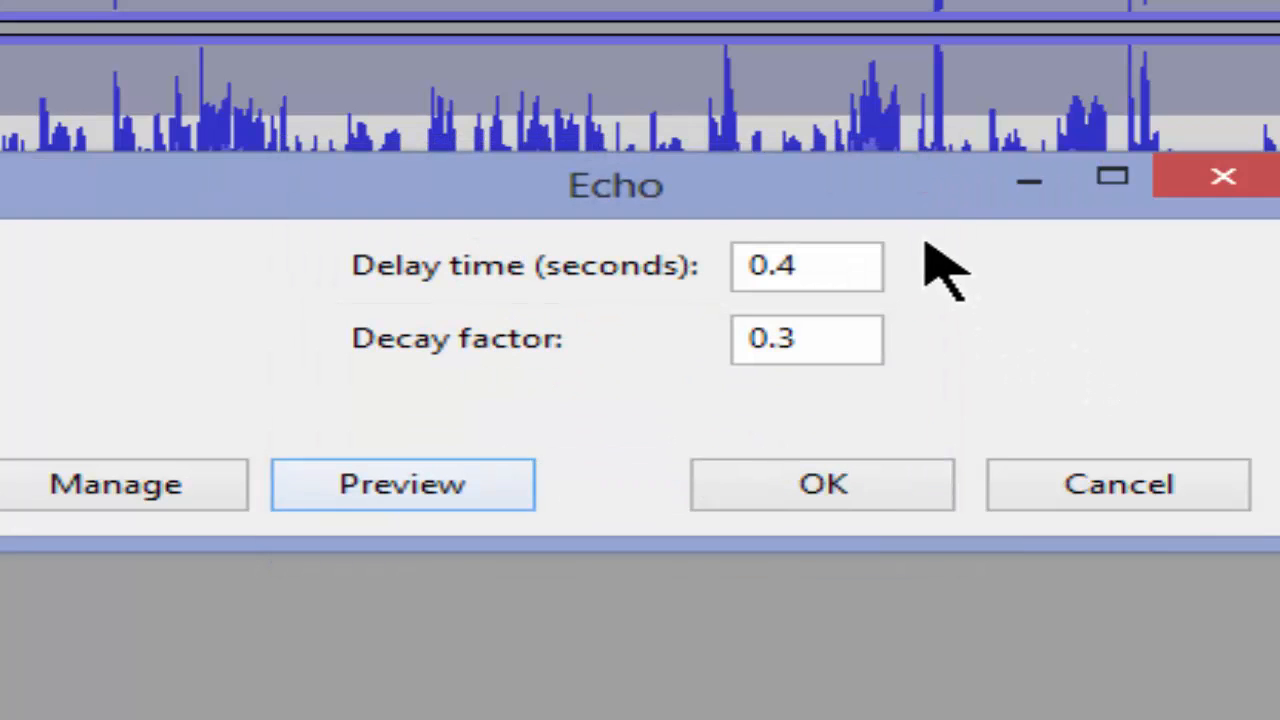
# Set the Echo delay time to 0.5 seconds and the decay factor to 0.4, and preview the result
pyautogui.click(846, 260)
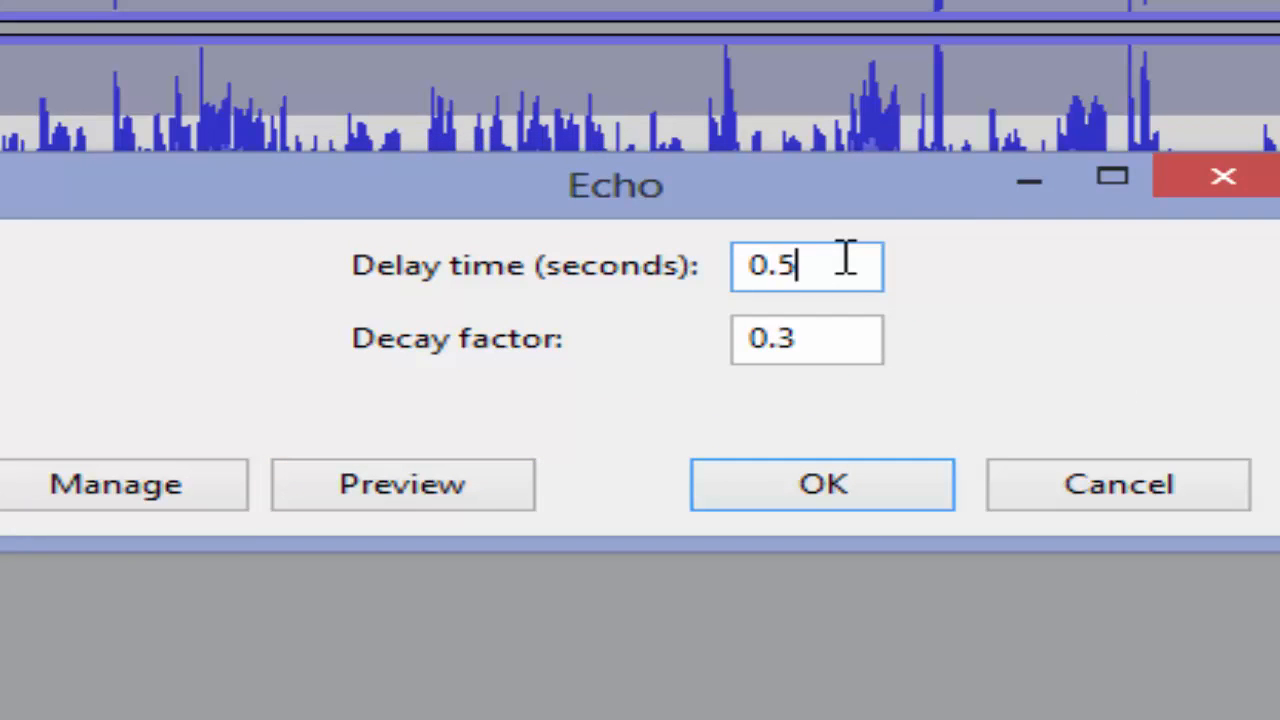
pyautogui.click(846, 332)
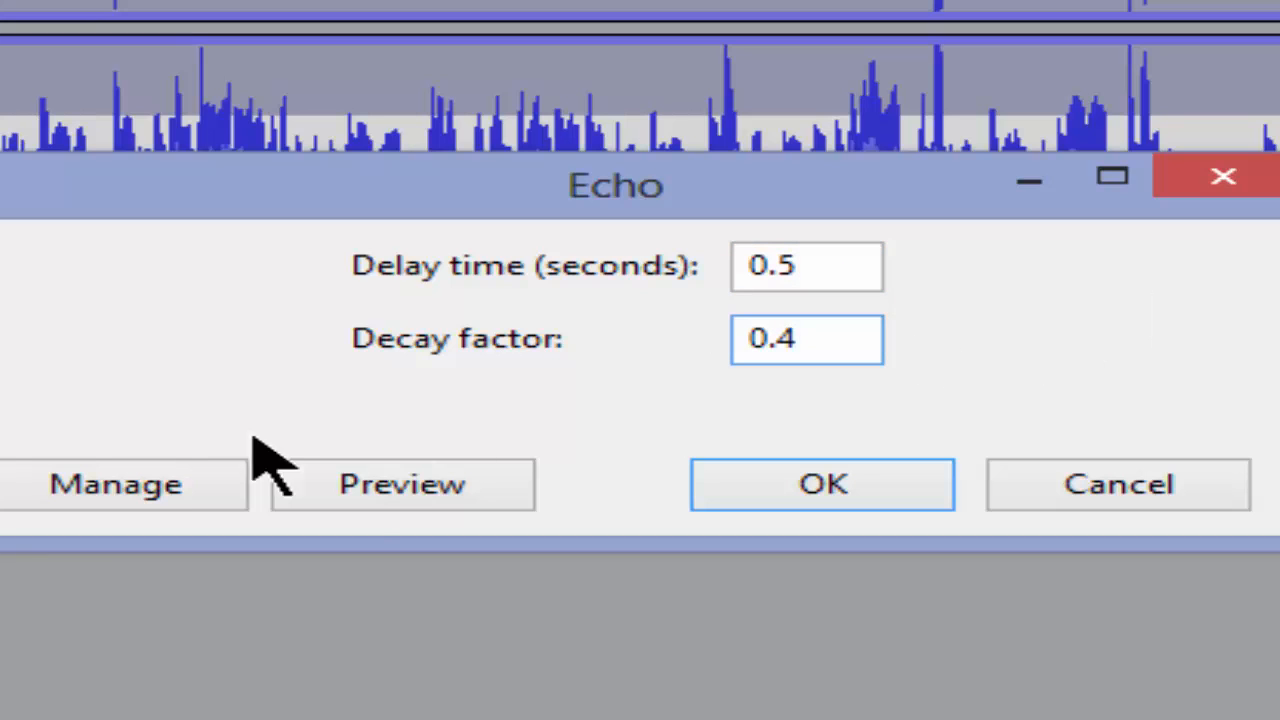
pyautogui.click(405, 488)
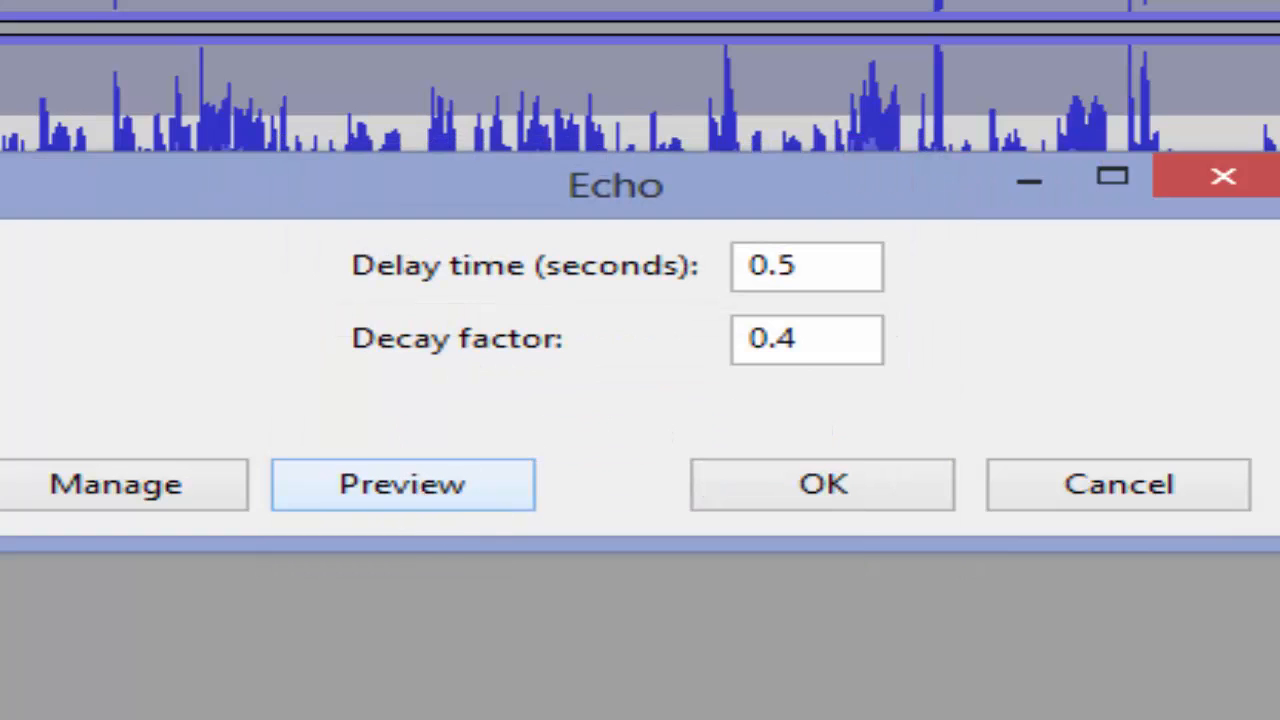
# Set the Echo delay time to 0.4 seconds, preview the result with a decay factor of 0.4, and apply the effect
pyautogui.click(866, 264)
pyautogui.press('BackSpace')
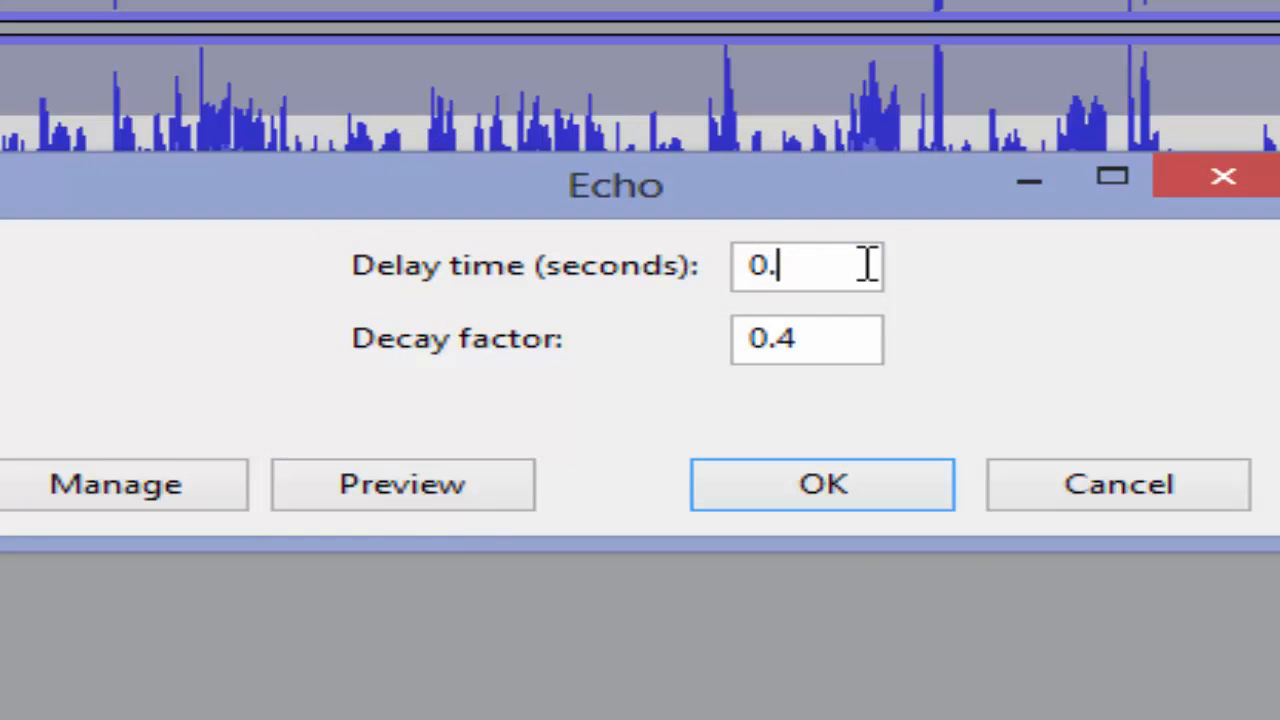
pyautogui.write('4')
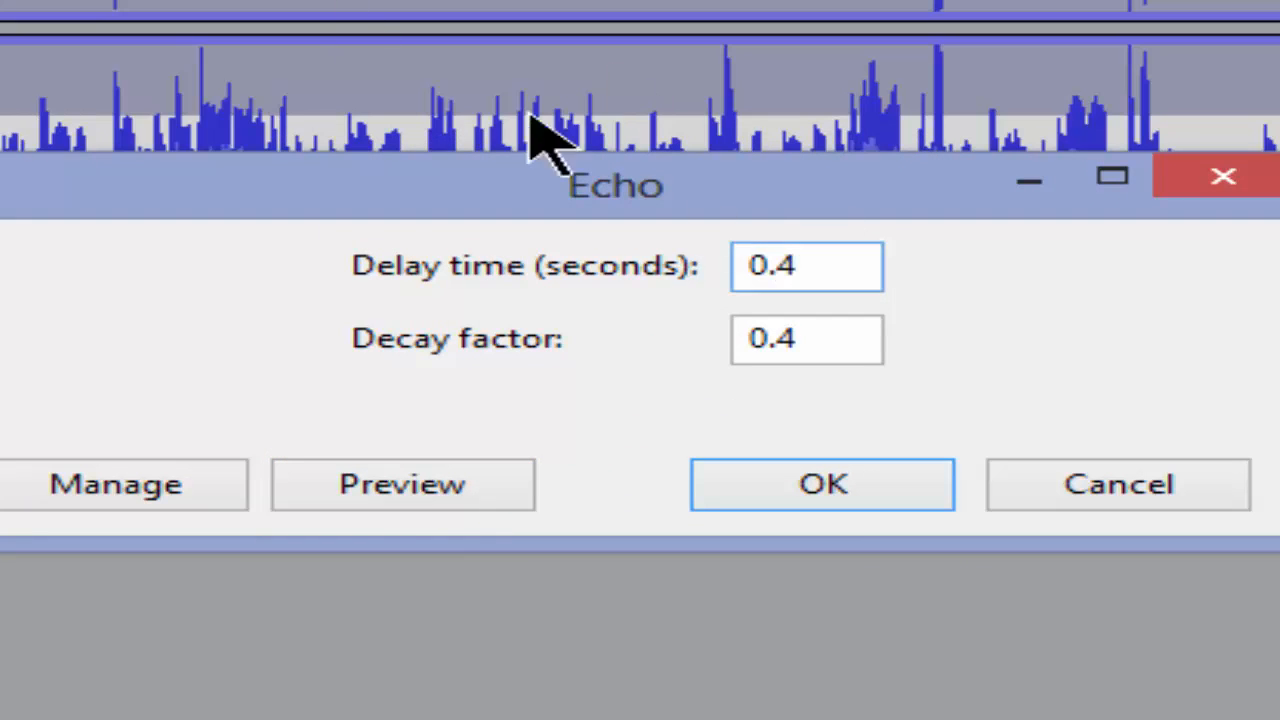
pyautogui.click(848, 347)
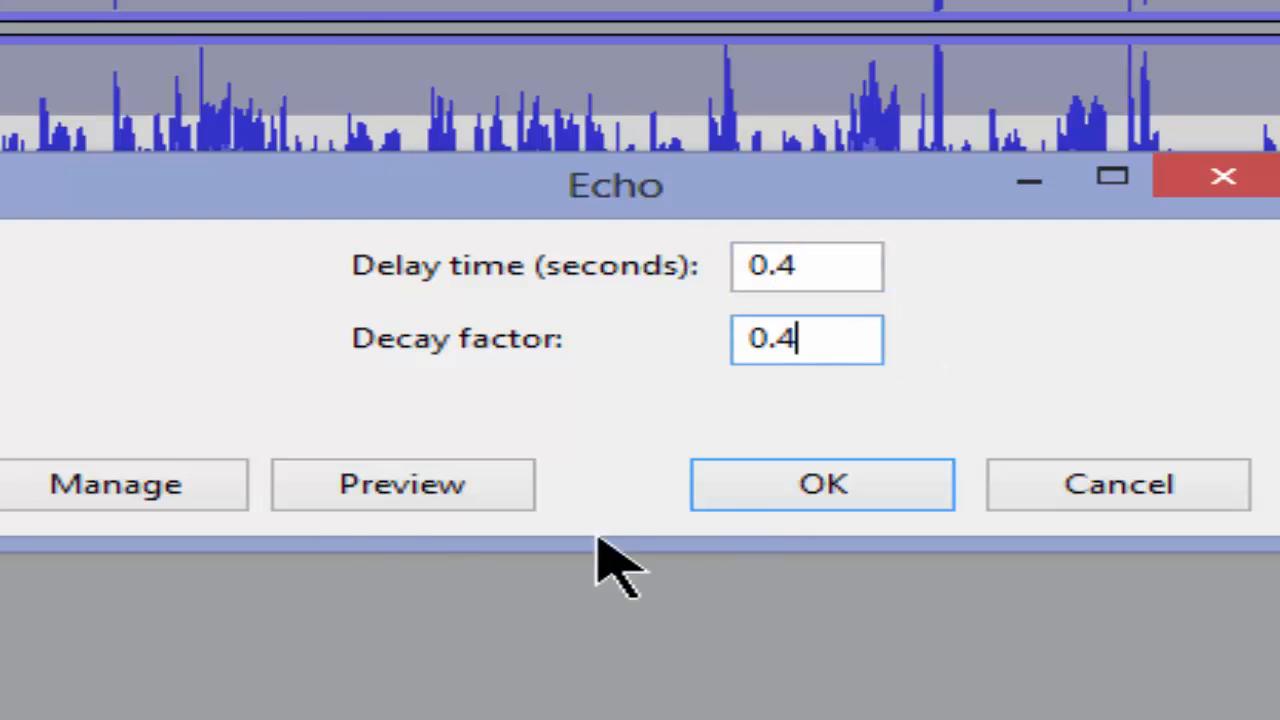
pyautogui.click(358, 508)
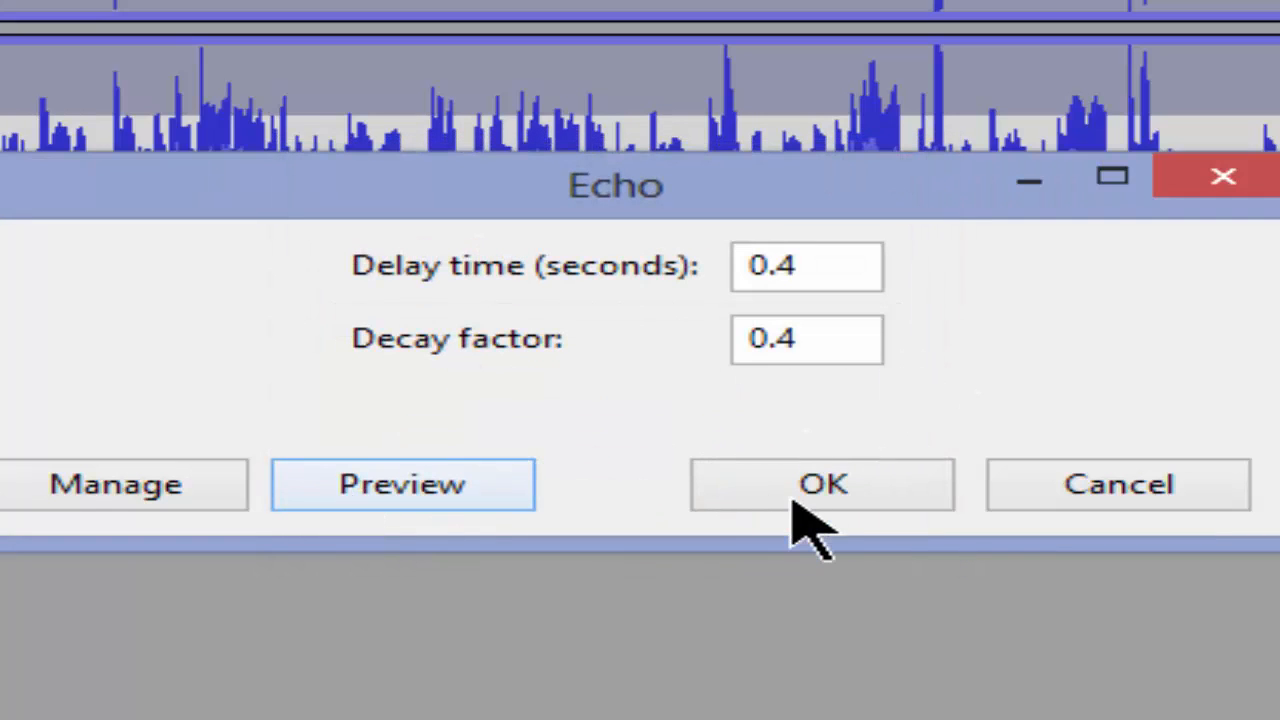
pyautogui.click(793, 489)
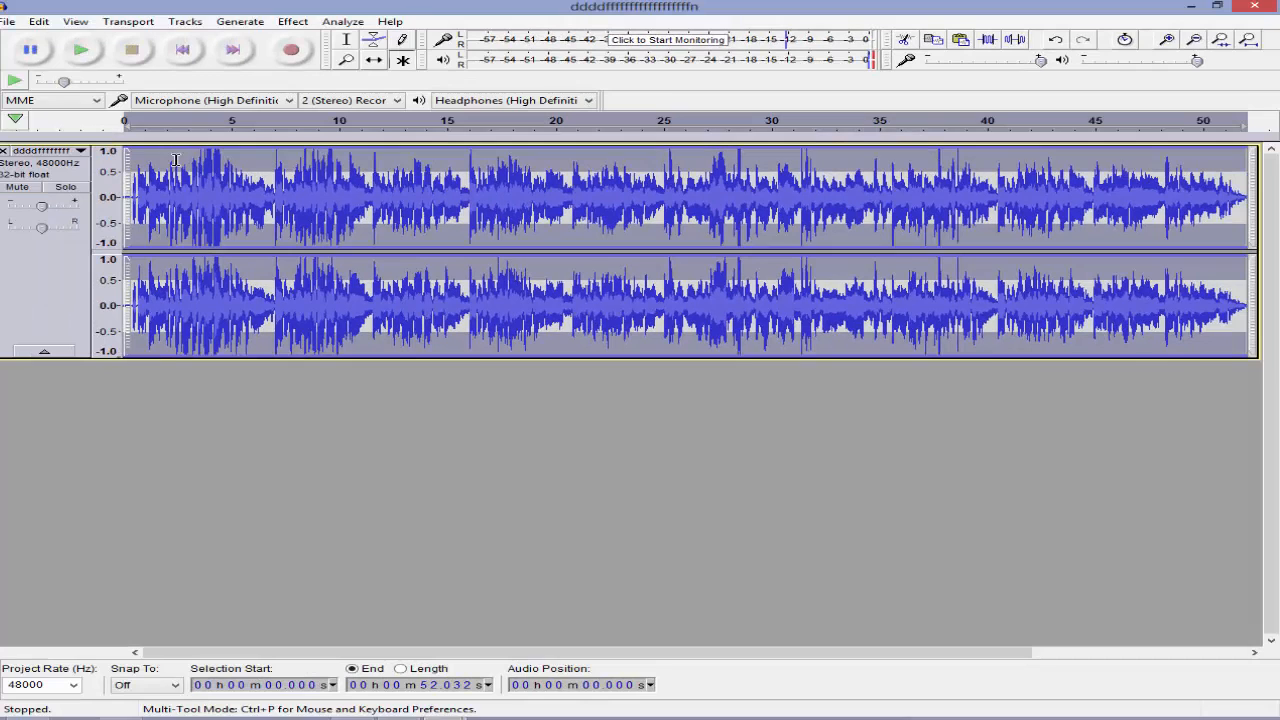
# Close the empty untitled project without saving it and return to the project with the backing music track
pyautogui.click(84, 52)
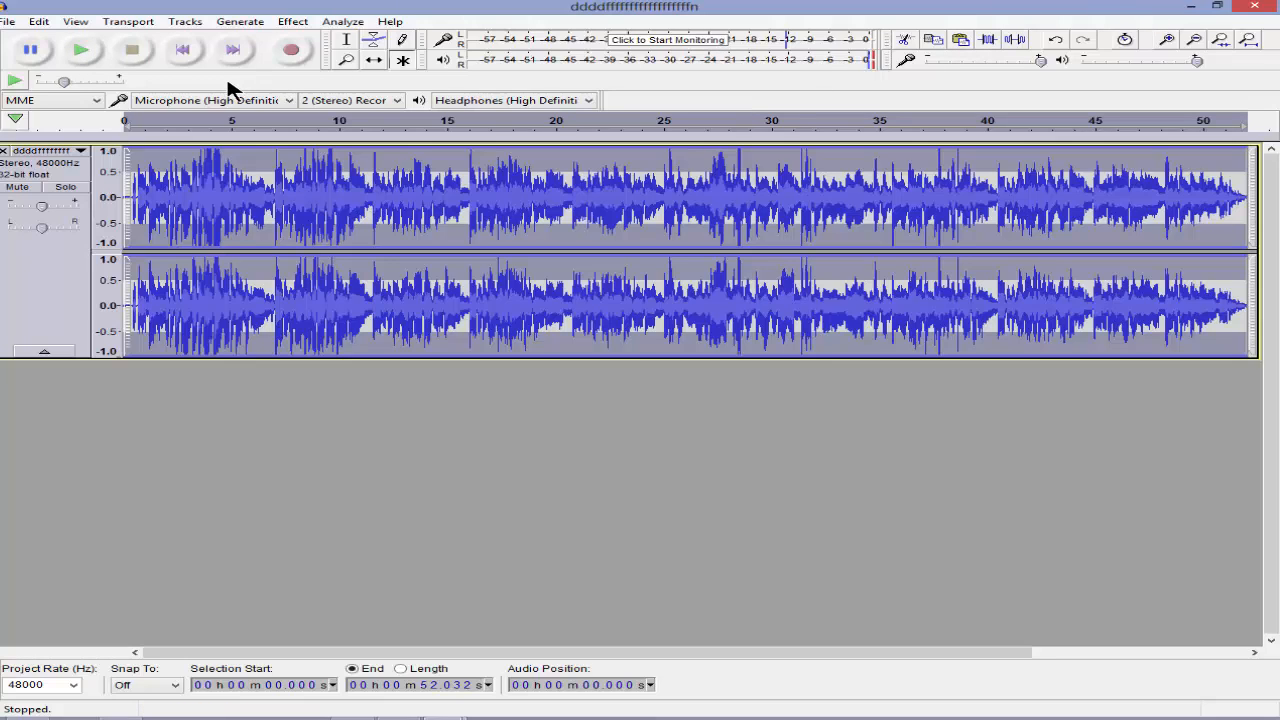
pyautogui.click(1190, 8)
pyautogui.click(1262, 8)
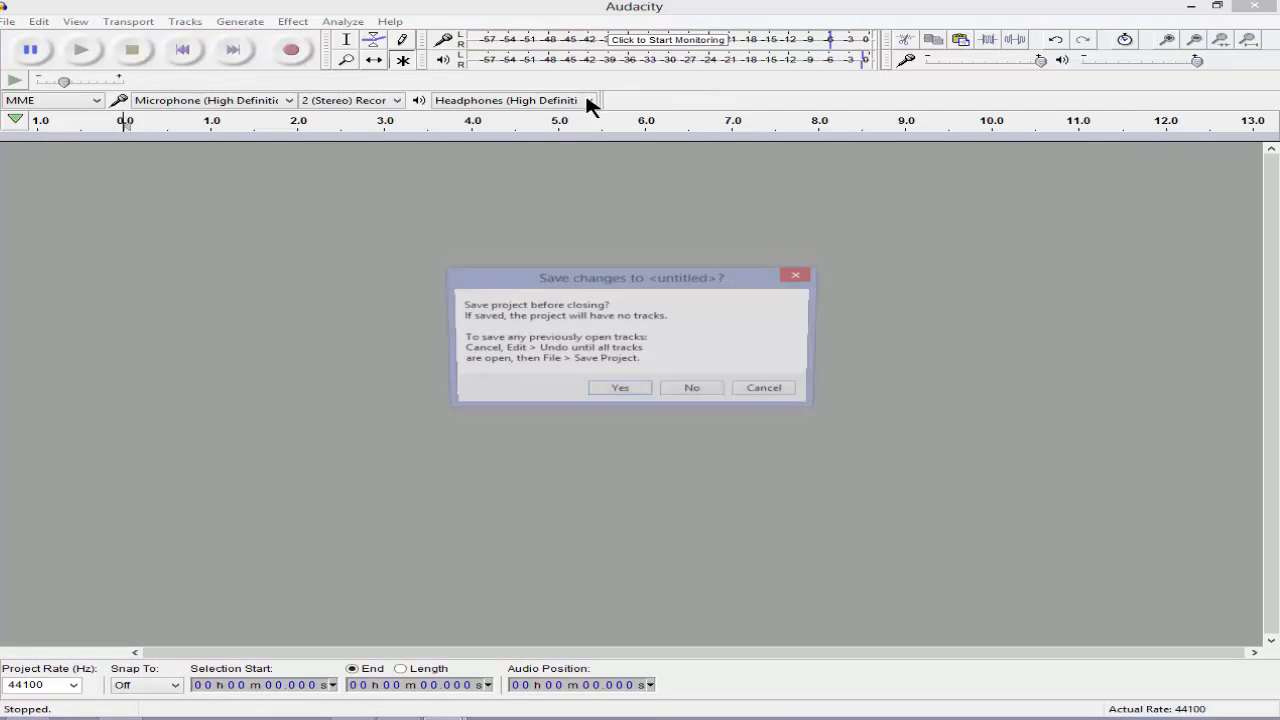
pyautogui.click(690, 392)
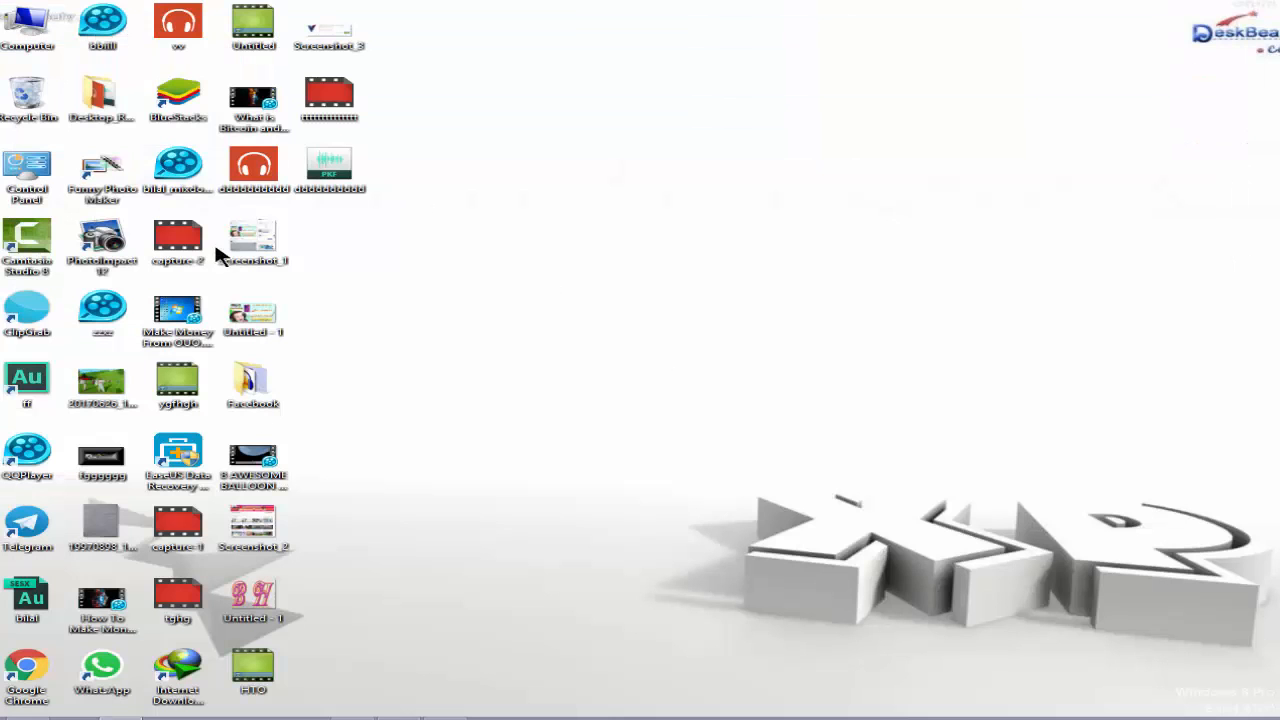
pyautogui.doubleClick(240, 395)
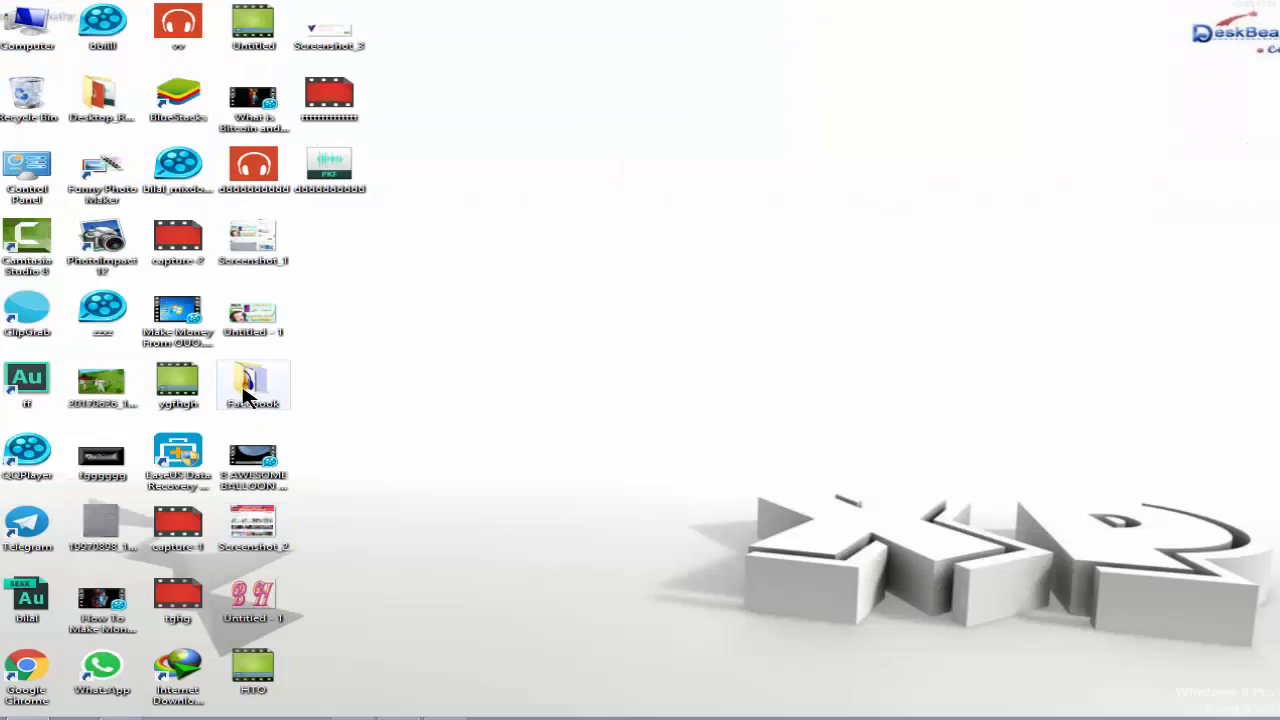
pyautogui.press('super+Up')
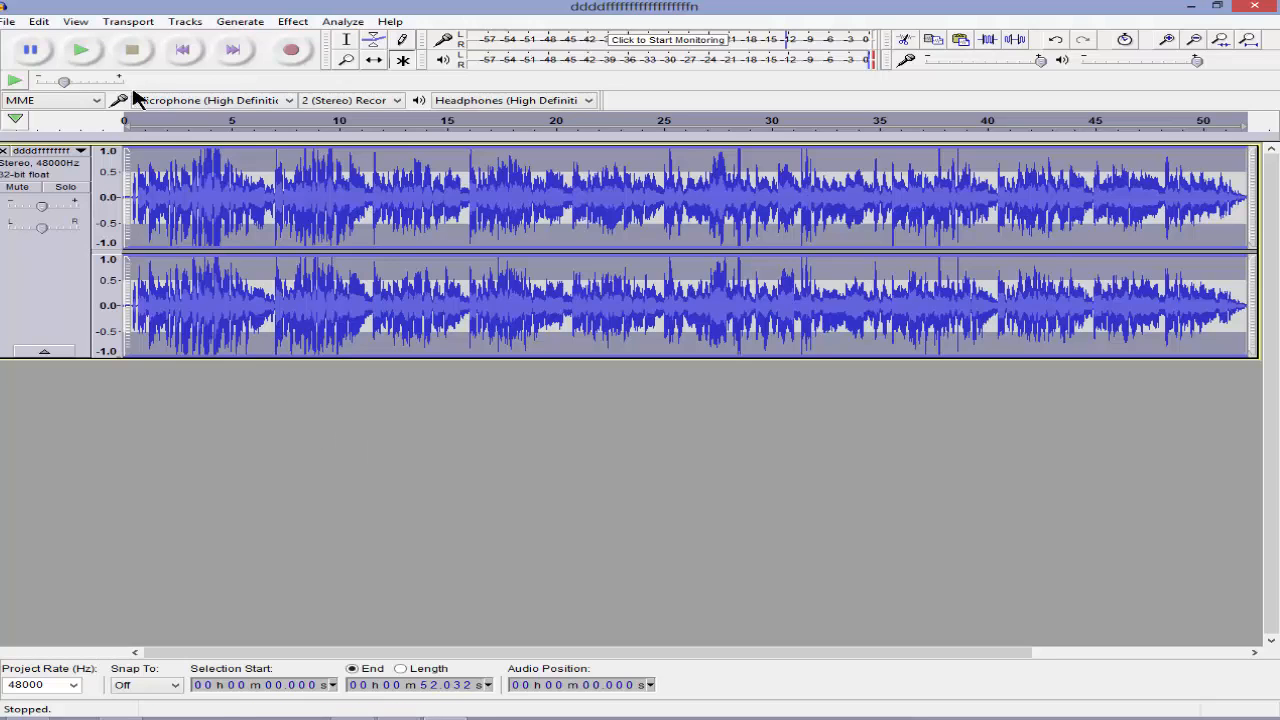
# Test the music track's playback, then record a vocal take of about 50 seconds over it from the start
pyautogui.click(82, 52)
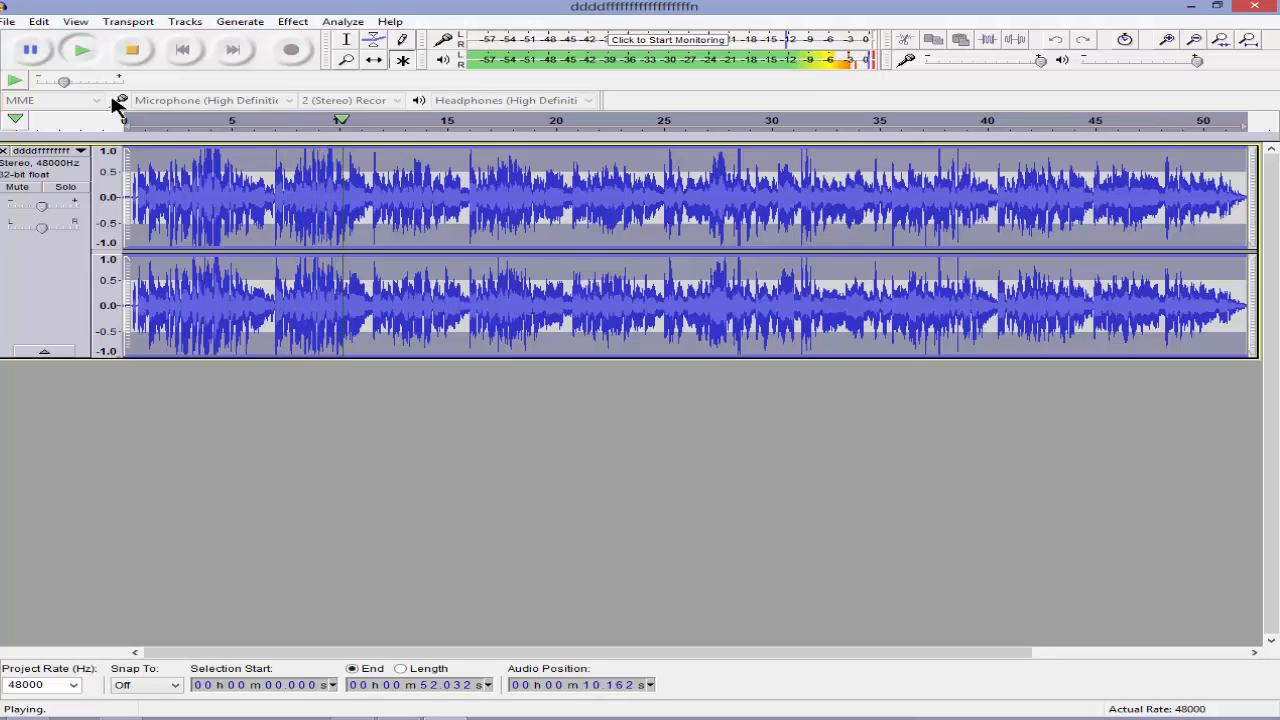
pyautogui.click(133, 52)
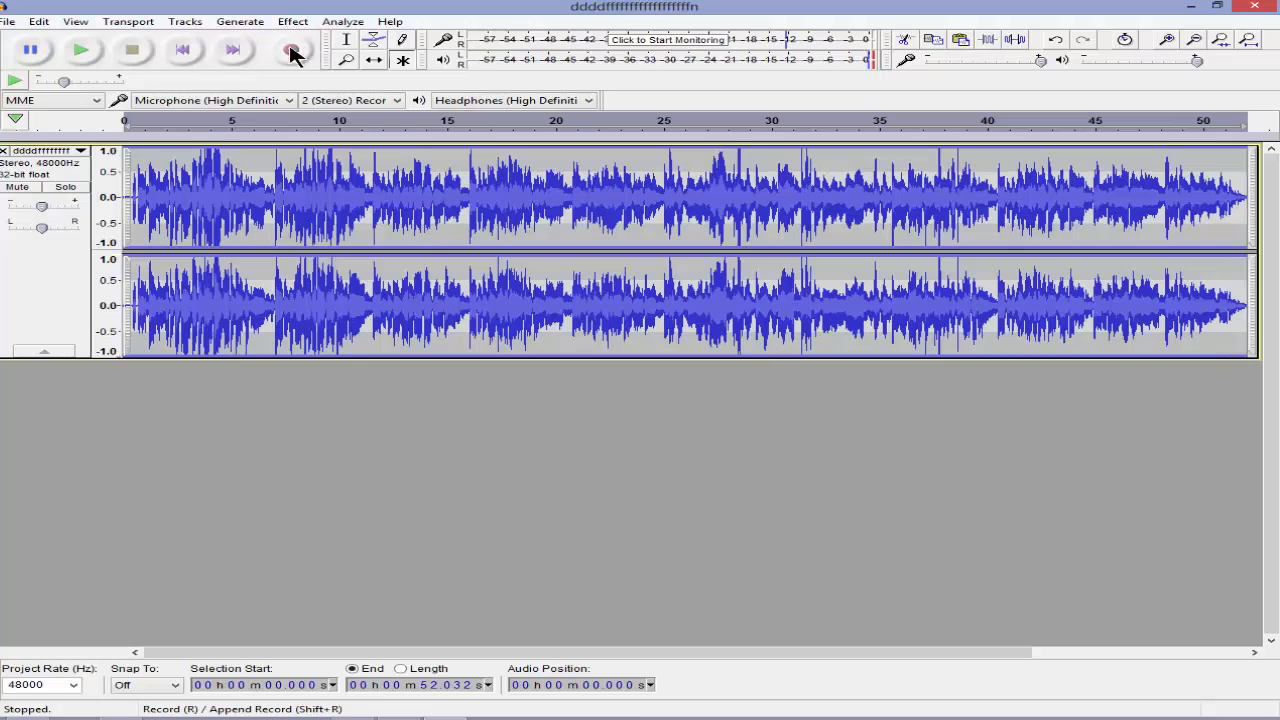
pyautogui.click(182, 52)
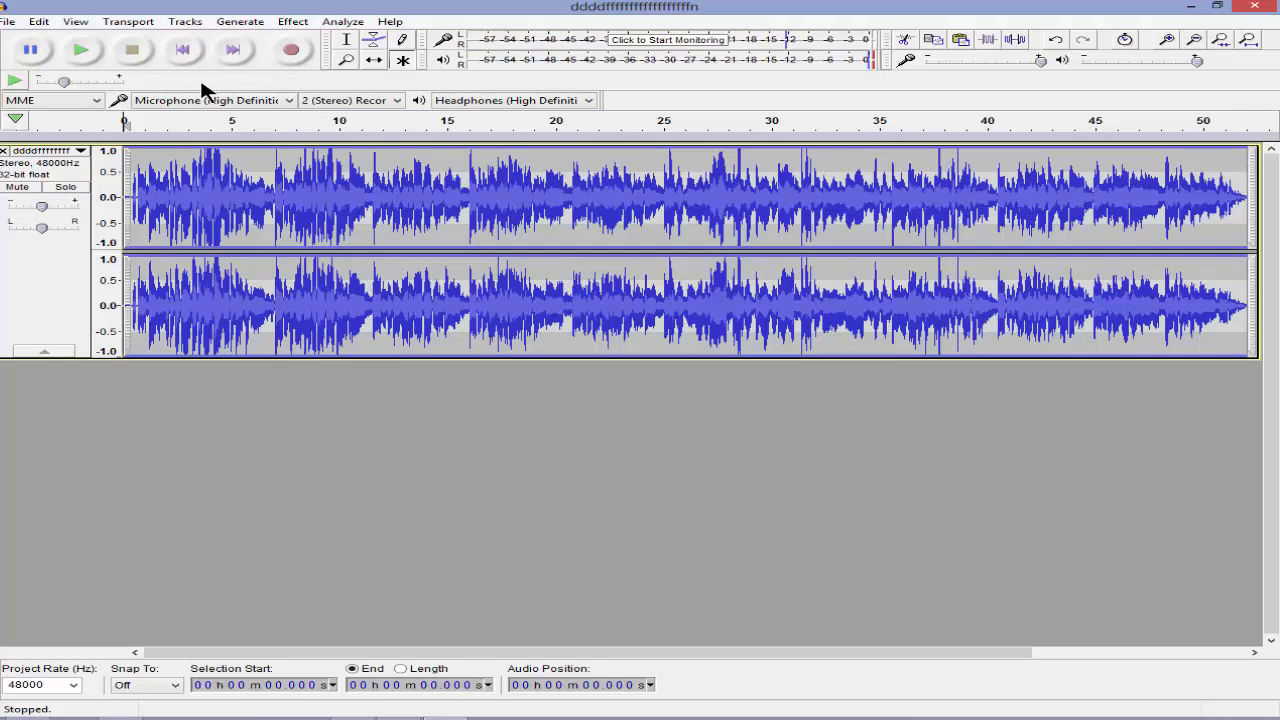
pyautogui.click(291, 52)
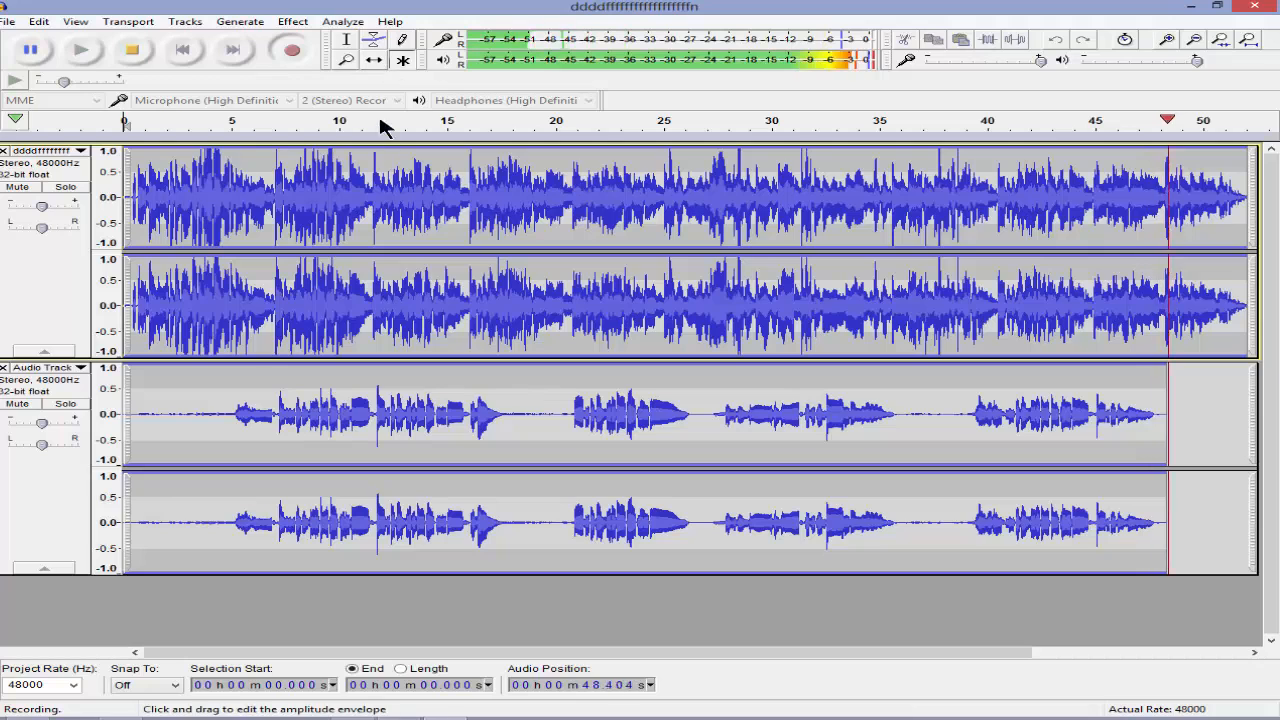
pyautogui.click(131, 50)
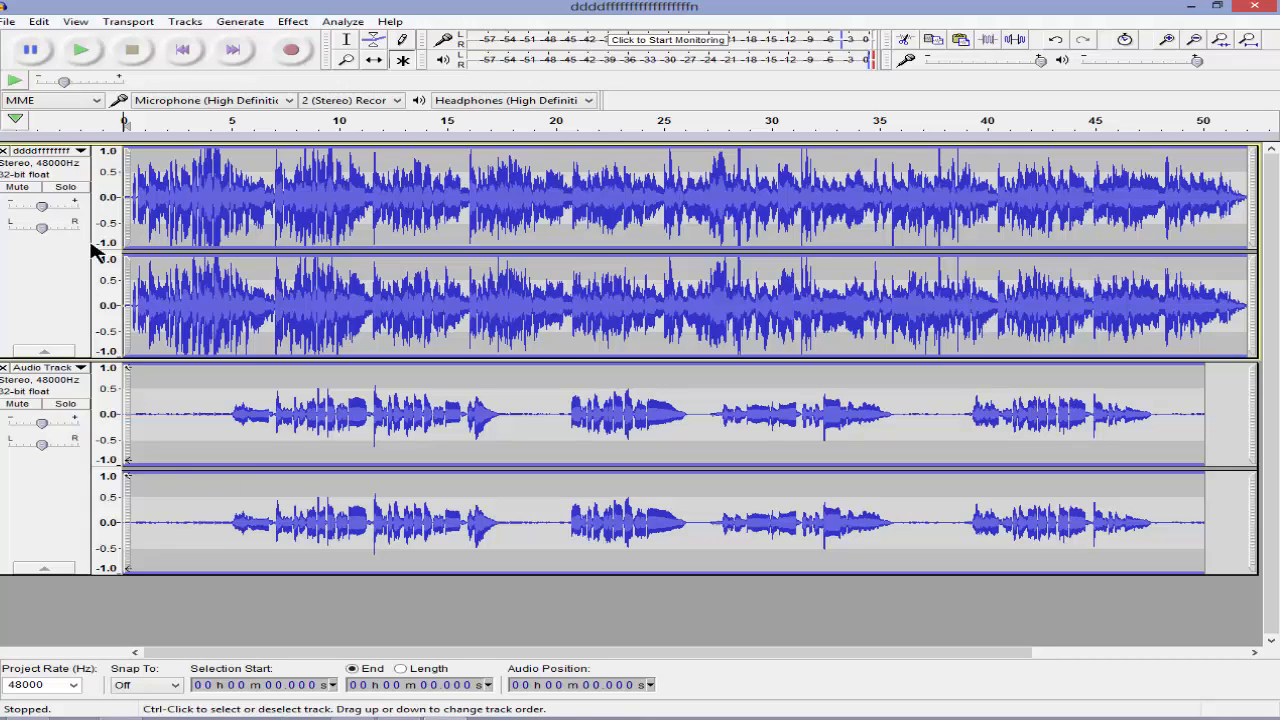
# Select the whole recorded vocal track and apply the GSnap pitch correction with its present settings
pyautogui.doubleClick(500, 412)
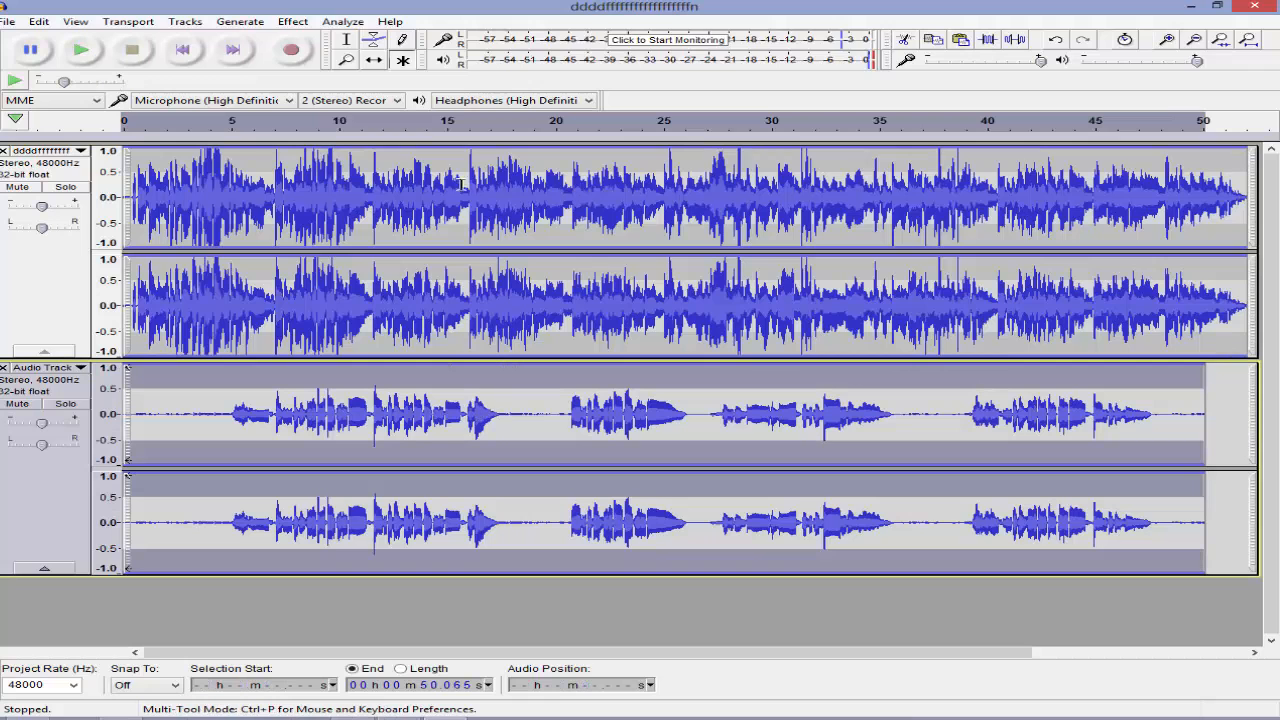
pyautogui.click(293, 21)
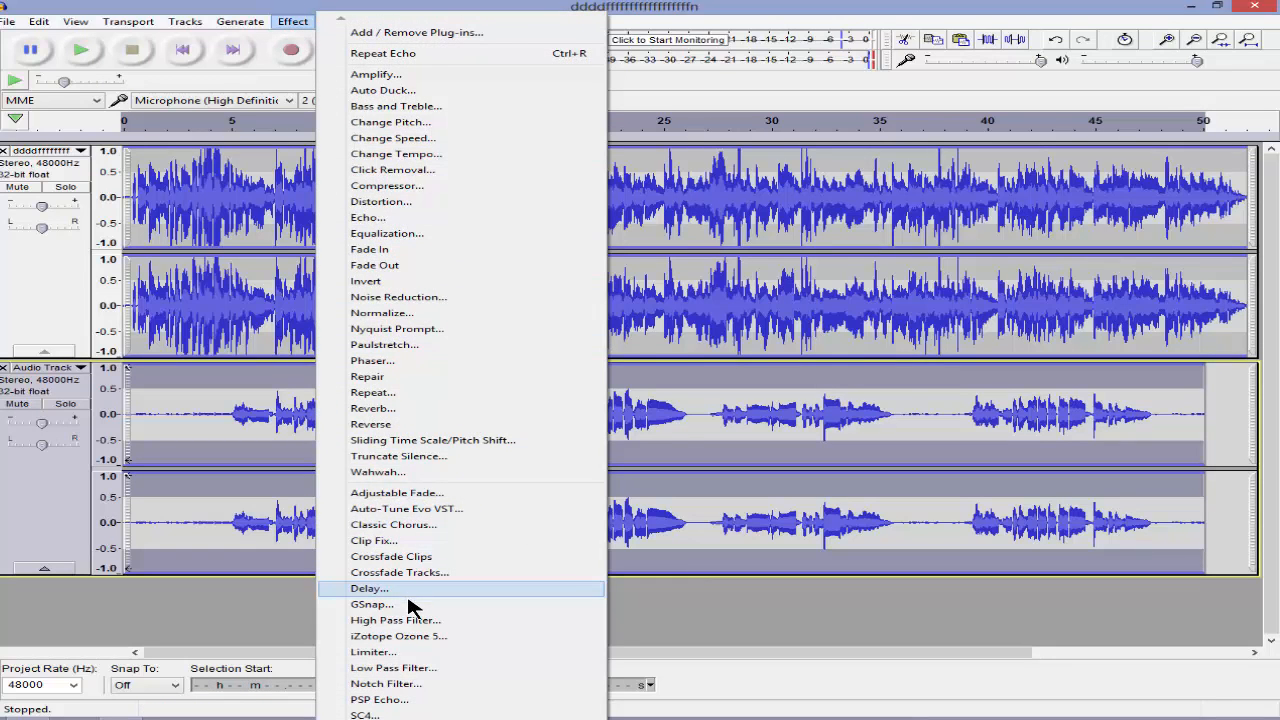
pyautogui.click(411, 604)
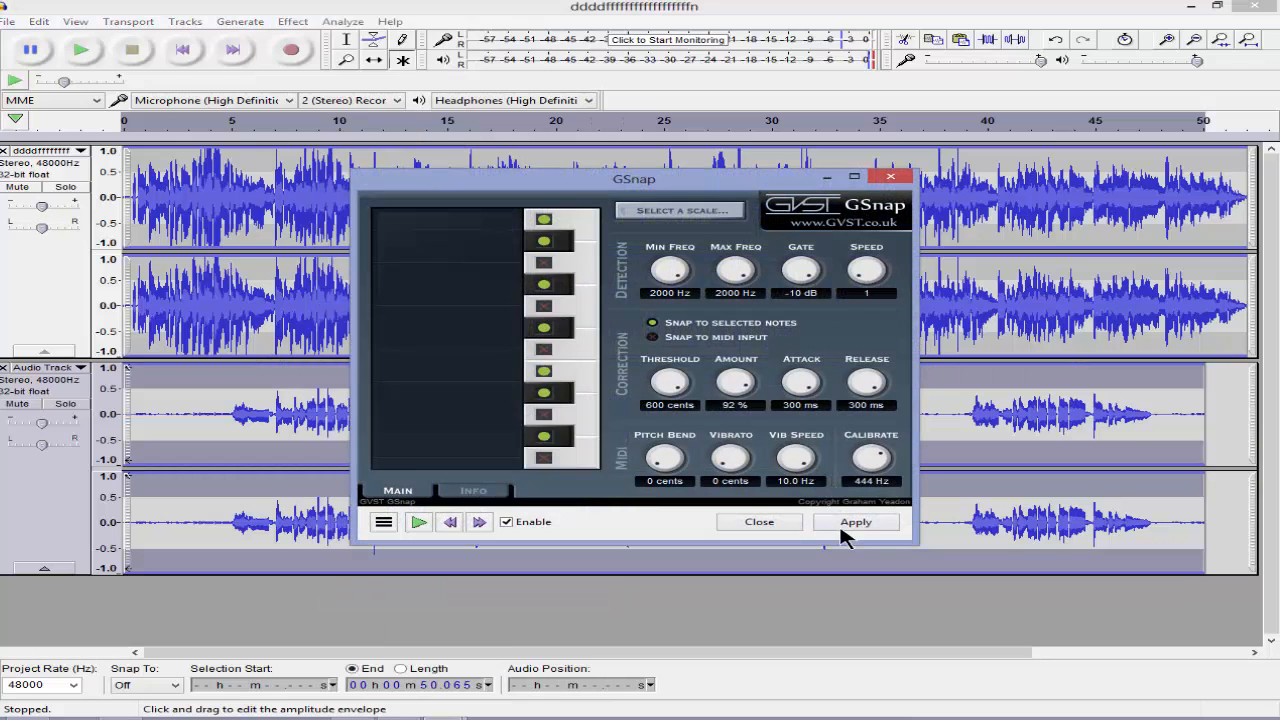
pyautogui.click(836, 523)
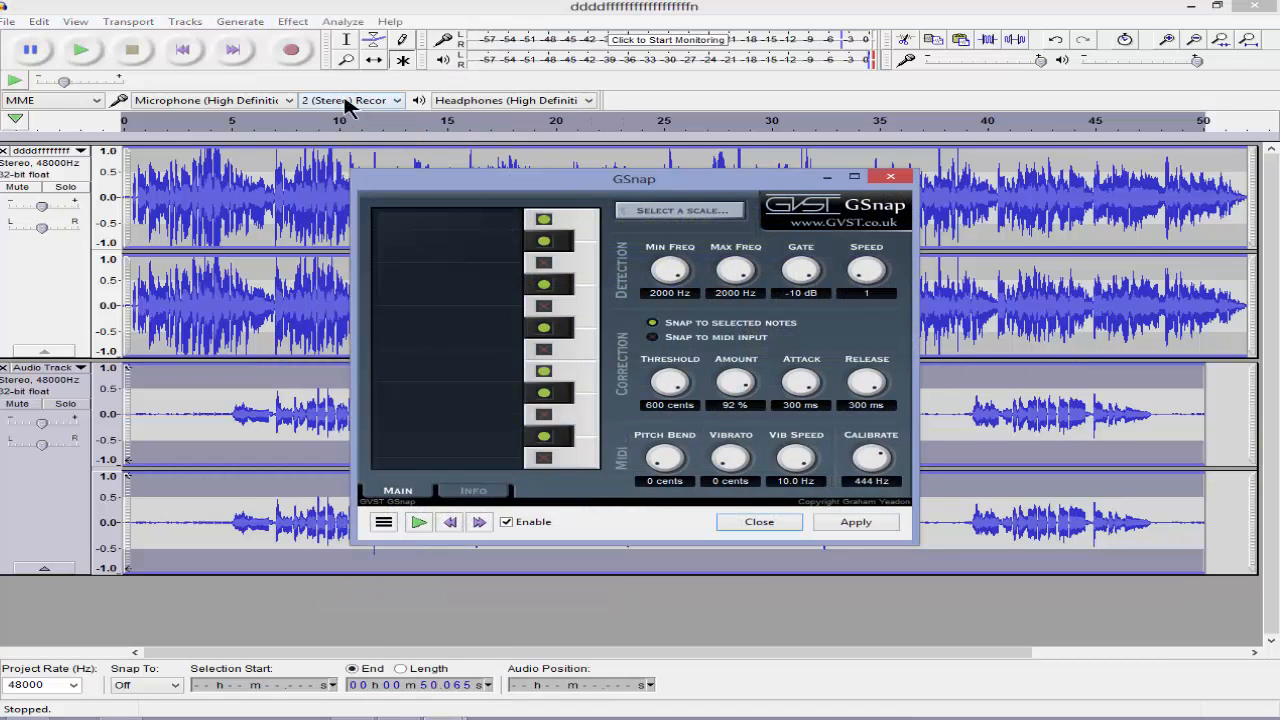
pyautogui.click(890, 177)
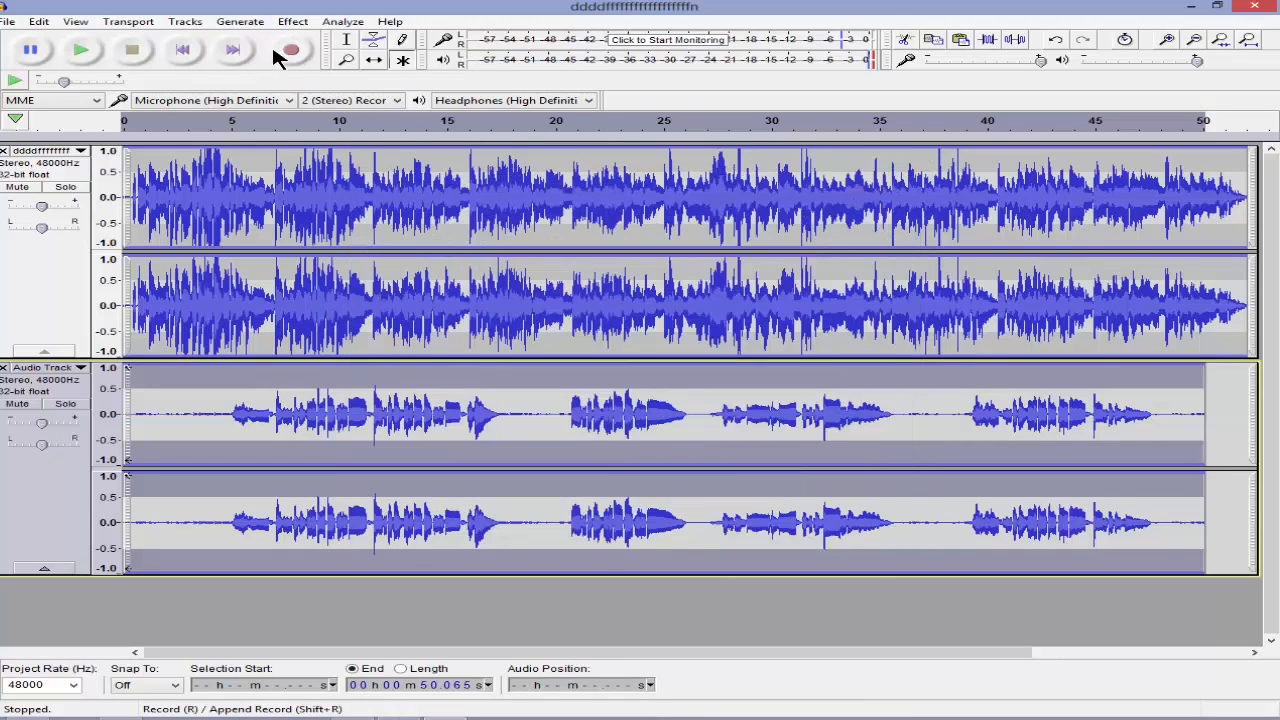
# Apply the Classic Chorus effect to the selected vocal track with its present settings
pyautogui.click(293, 21)
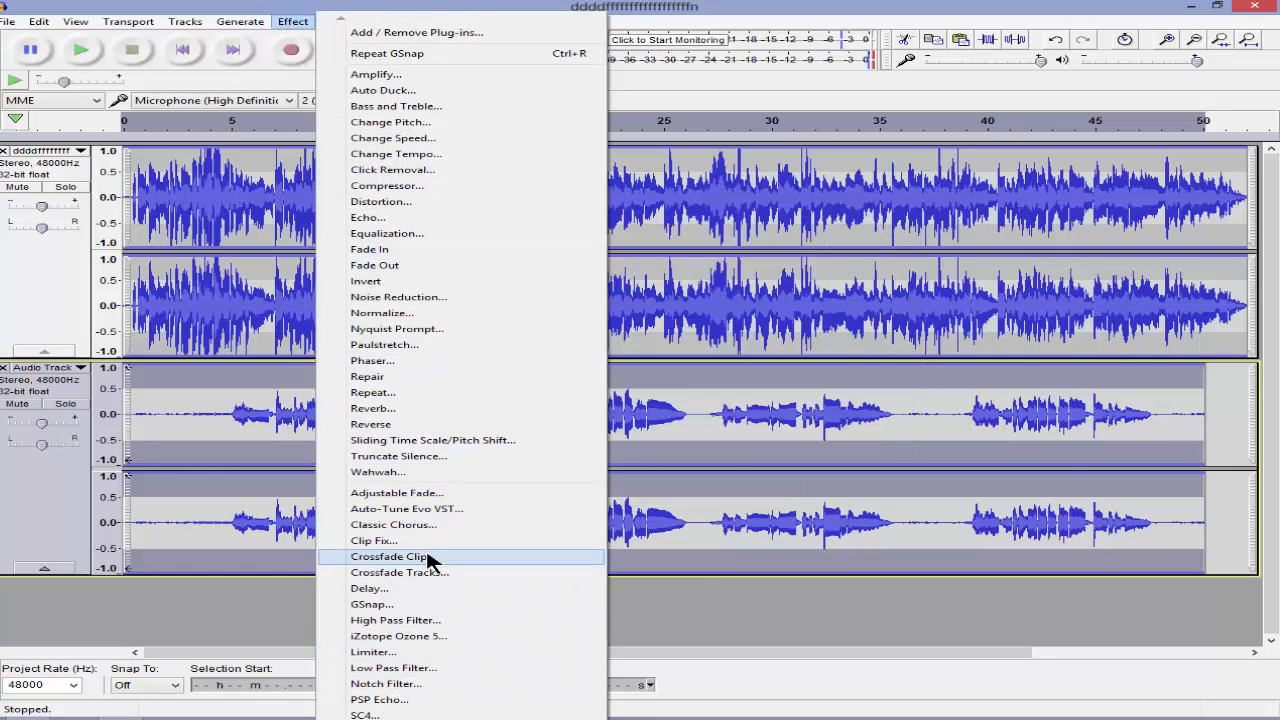
pyautogui.click(420, 530)
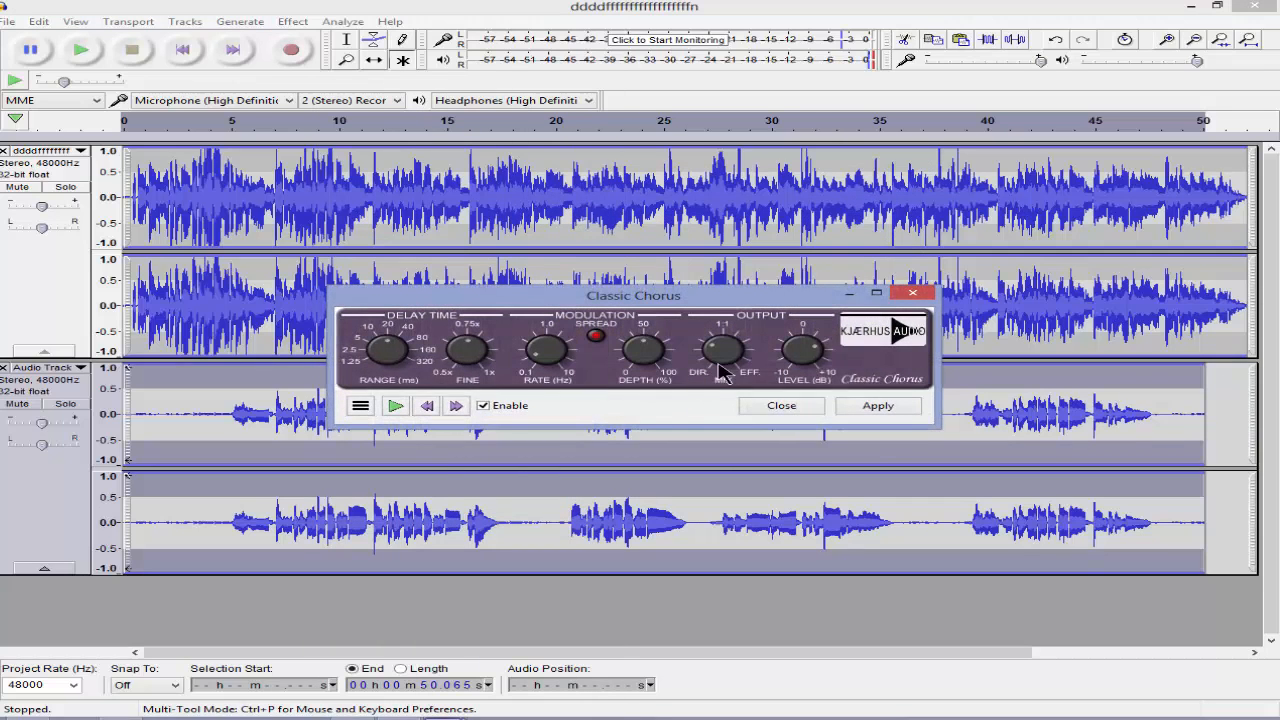
pyautogui.click(870, 406)
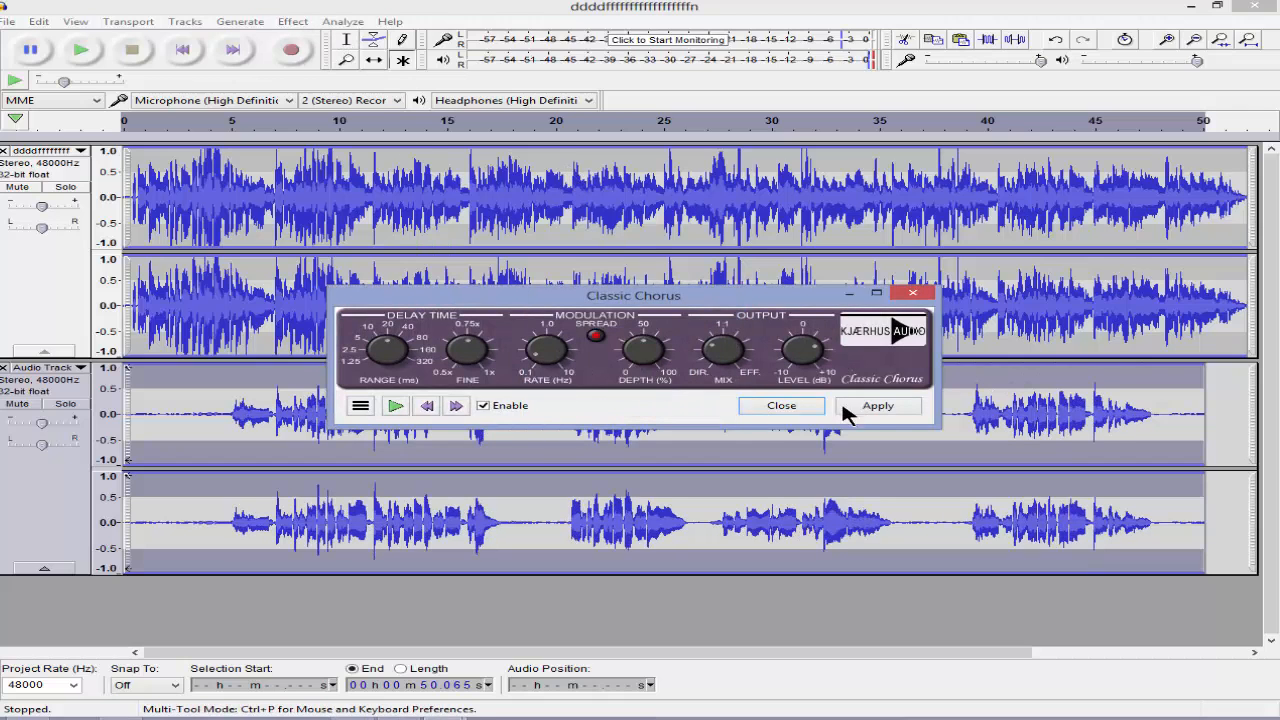
pyautogui.click(781, 405)
# Apply the Echo effect to the vocal track with a delay time of 0.4 seconds and a decay factor of 0.3
pyautogui.click(293, 21)
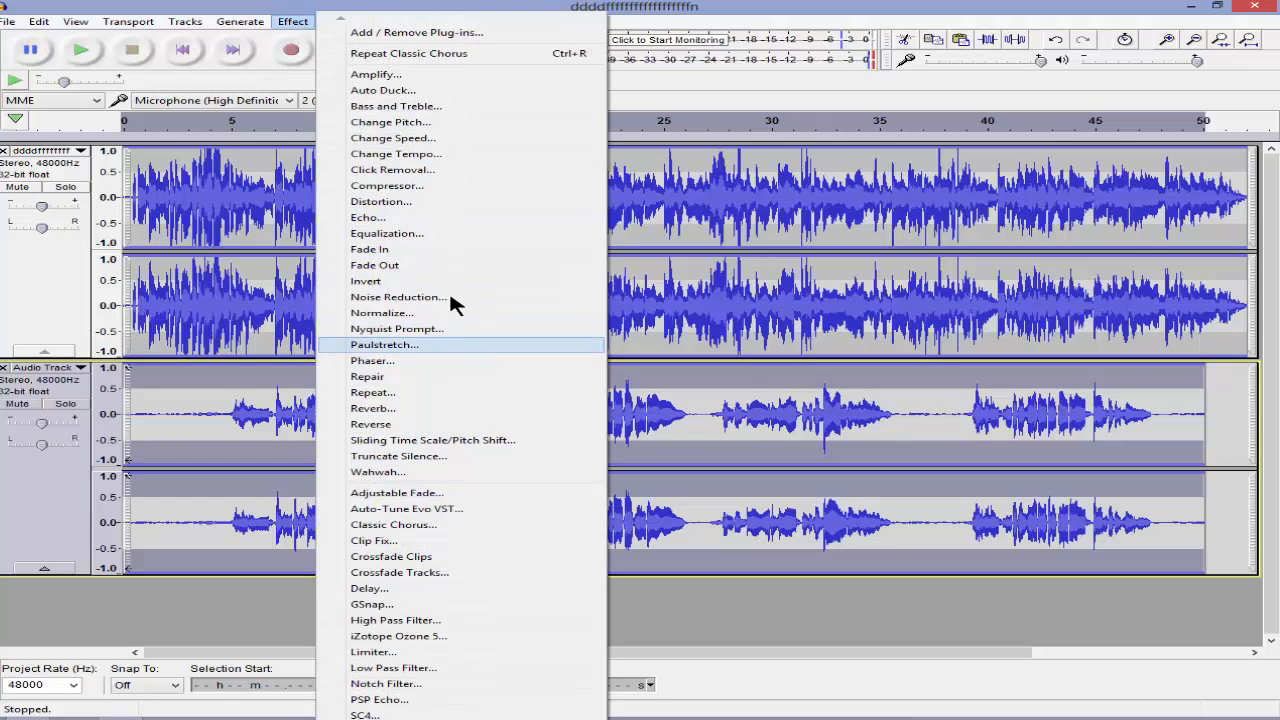
pyautogui.click(437, 218)
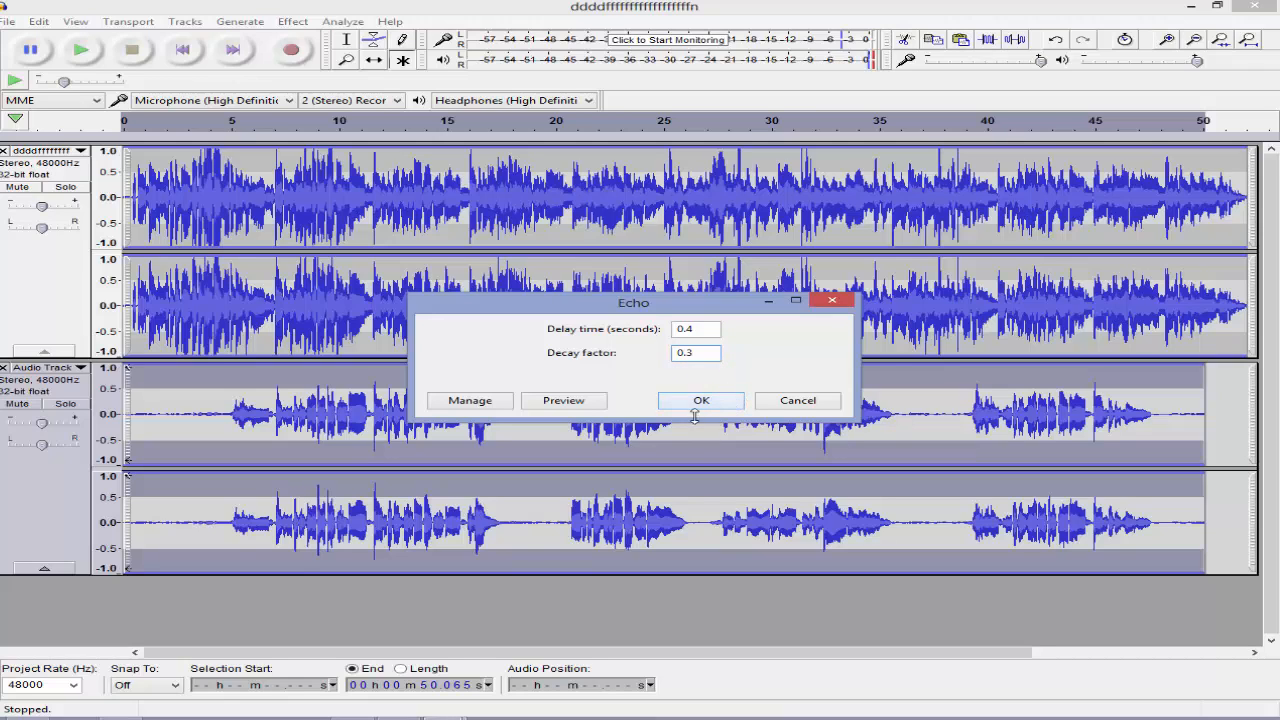
pyautogui.click(701, 403)
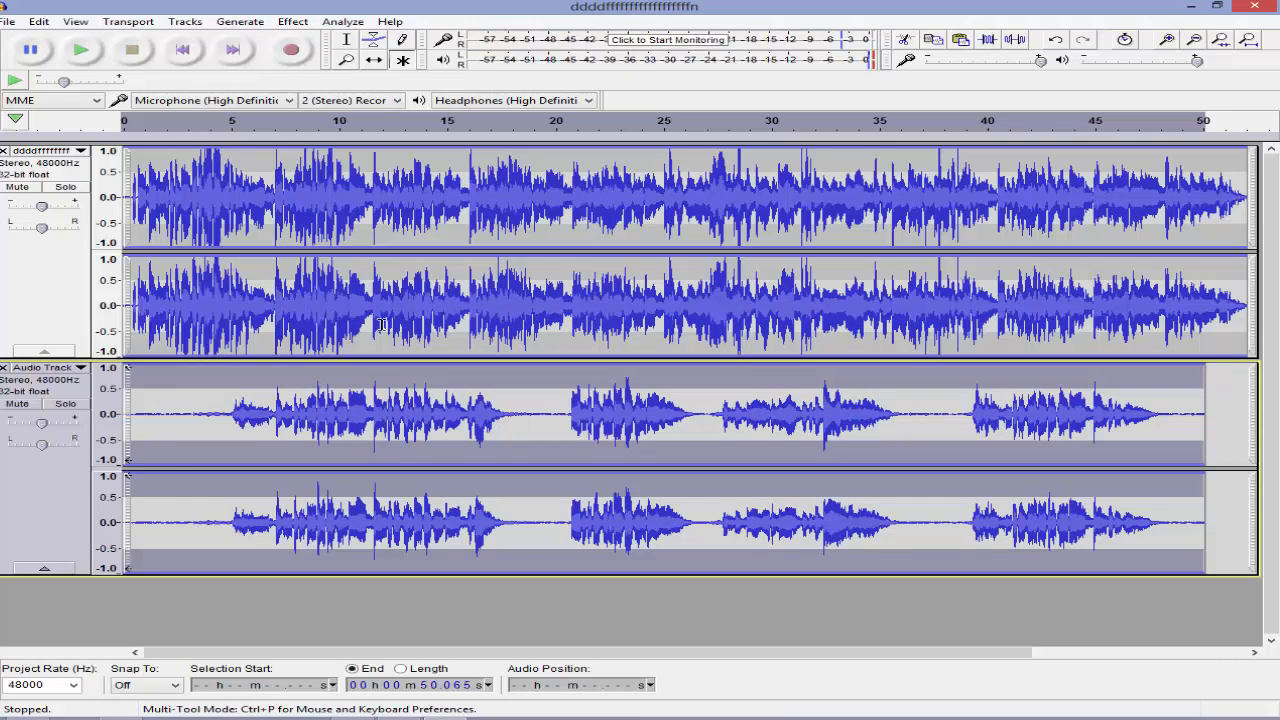
# Raise the vocal track's amplitude envelope slightly and play back the mix with the music
pyautogui.press('space')
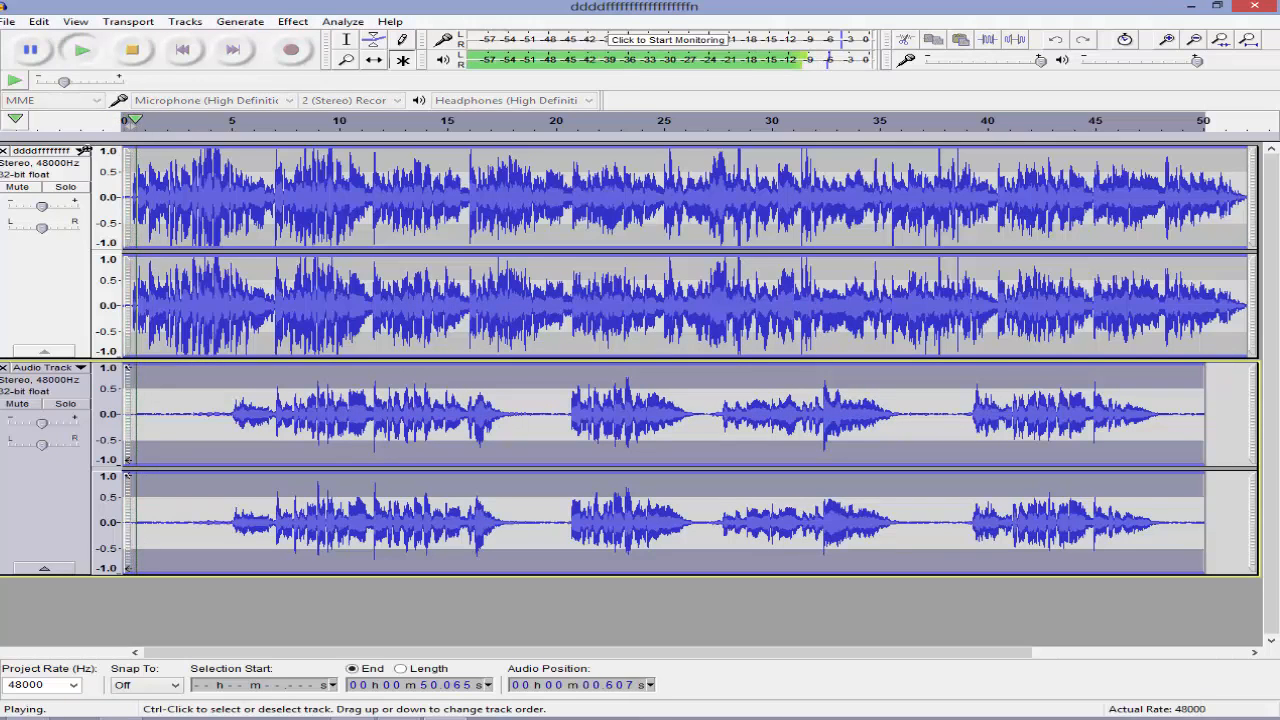
pyautogui.press('space')
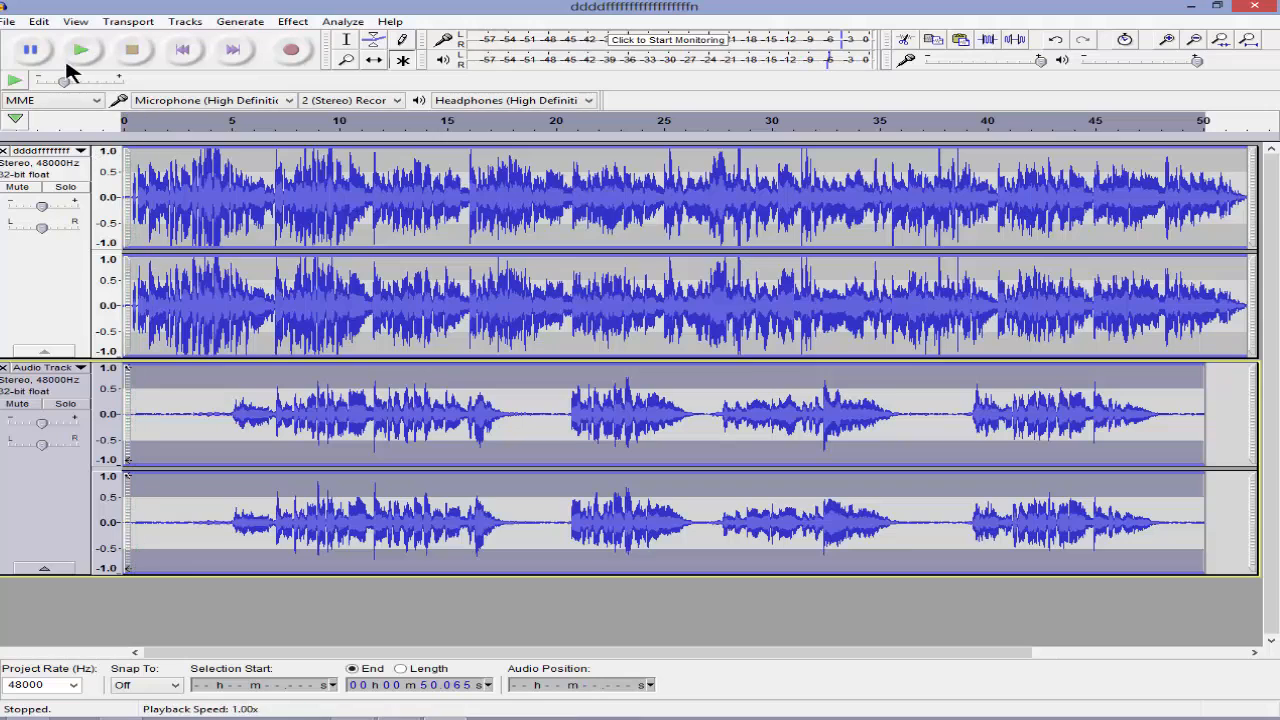
pyautogui.click(396, 387)
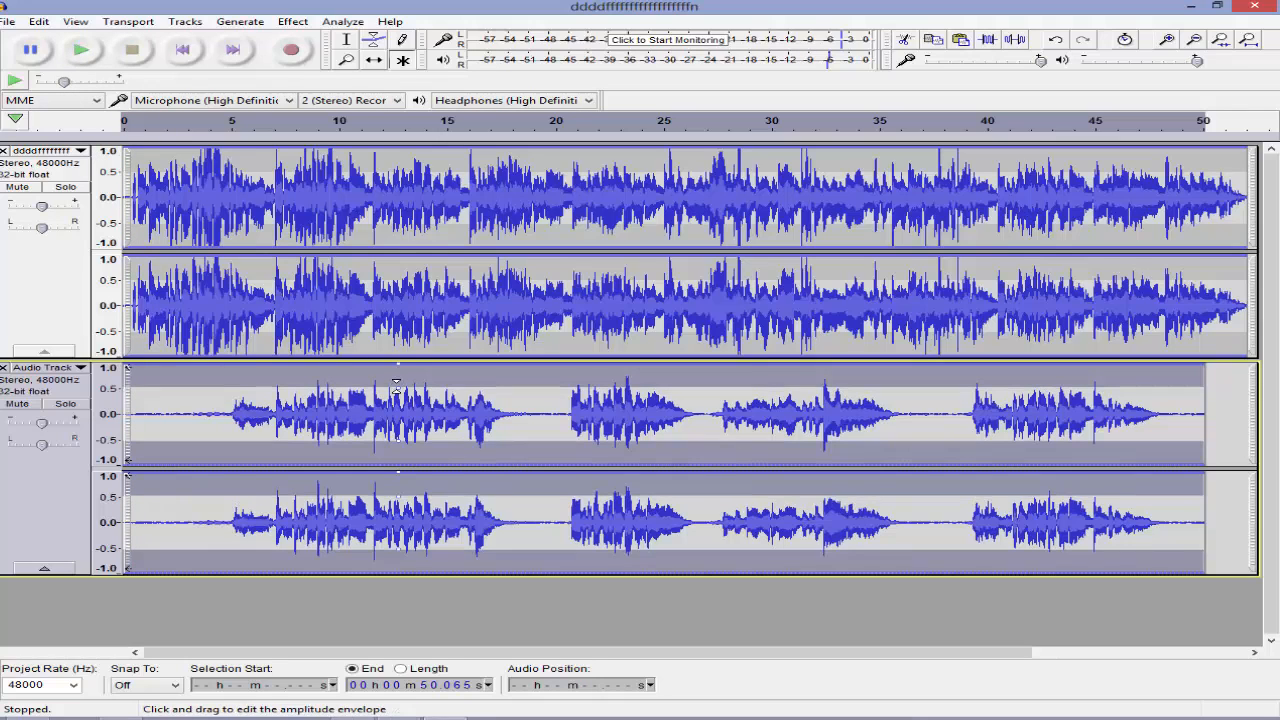
pyautogui.moveTo(395, 385); pyautogui.dragTo(396, 377)
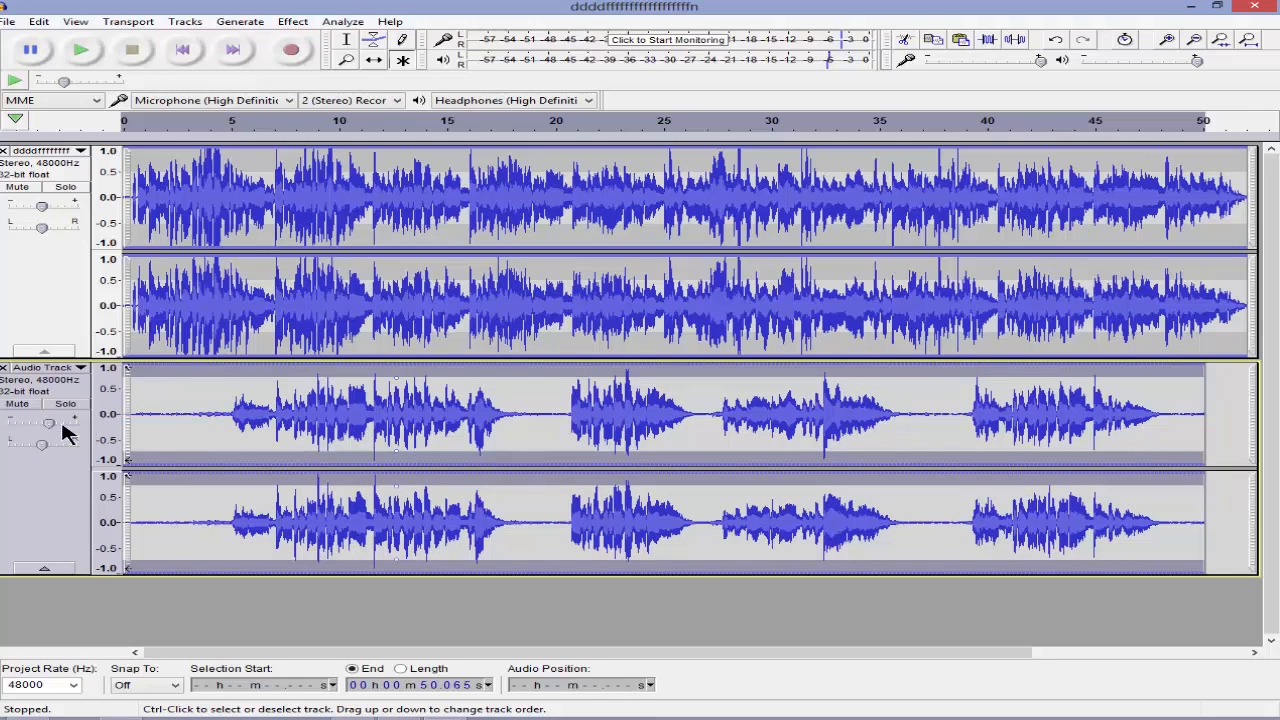
pyautogui.click(80, 51)
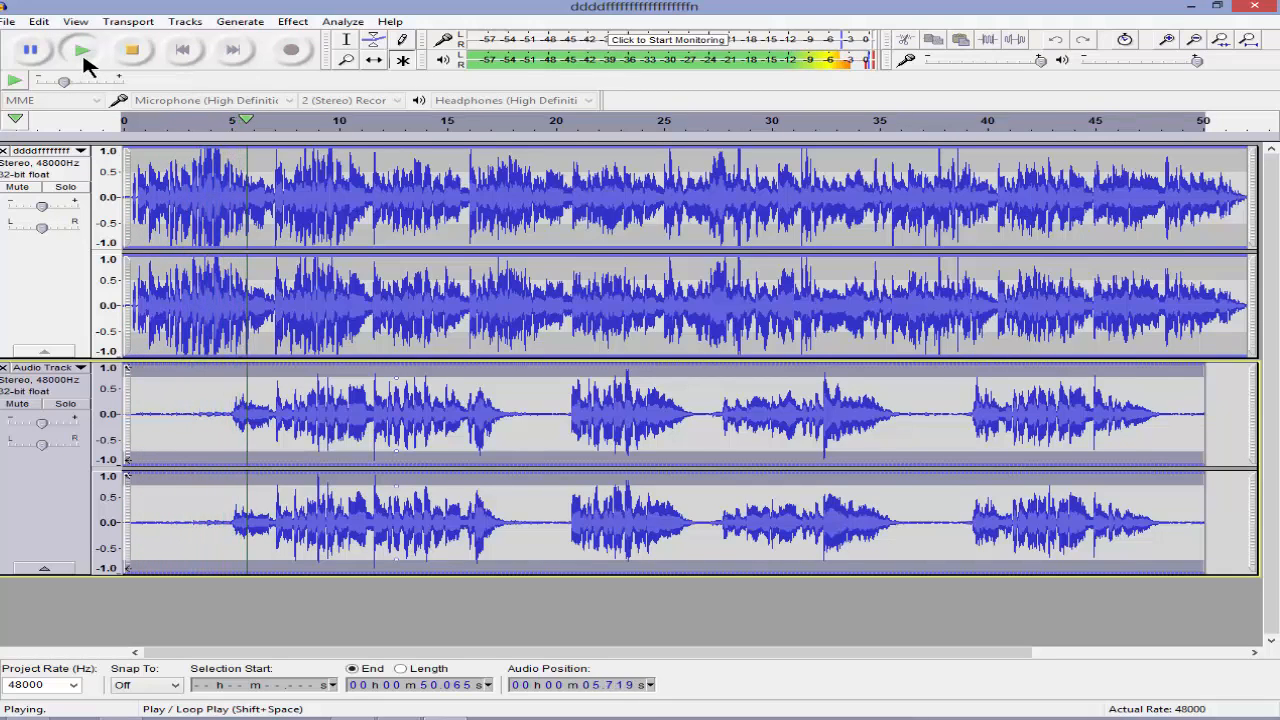
pyautogui.click(142, 56)
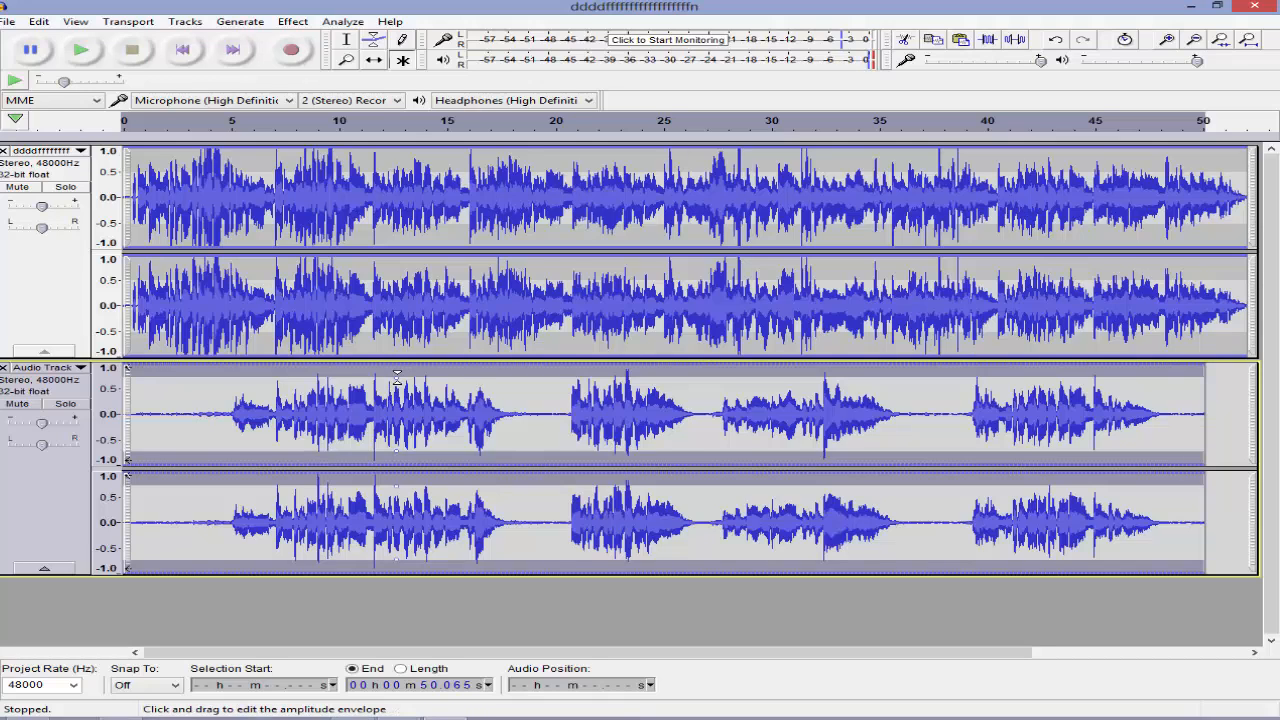
# Cut all audio from the recorded vocal track and remove the empty track from the project
pyautogui.click(262, 408)
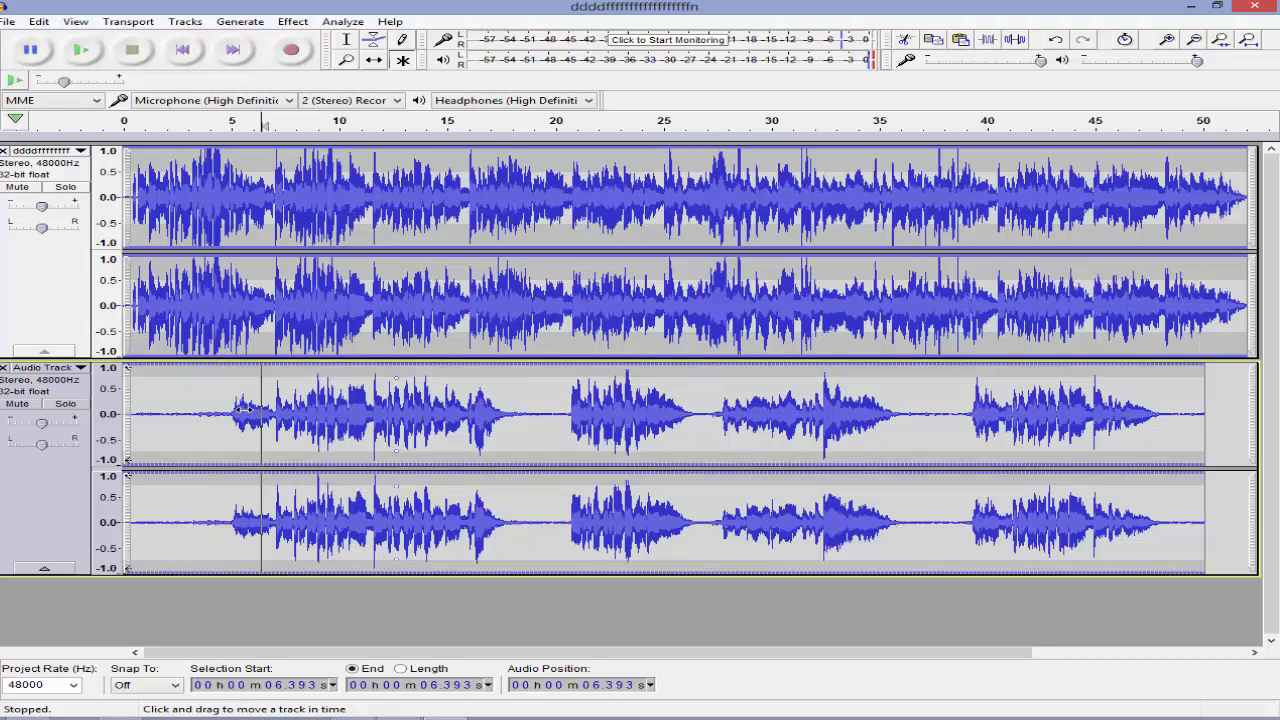
pyautogui.doubleClick(243, 410)
pyautogui.hotkey('ctrl', 'x')
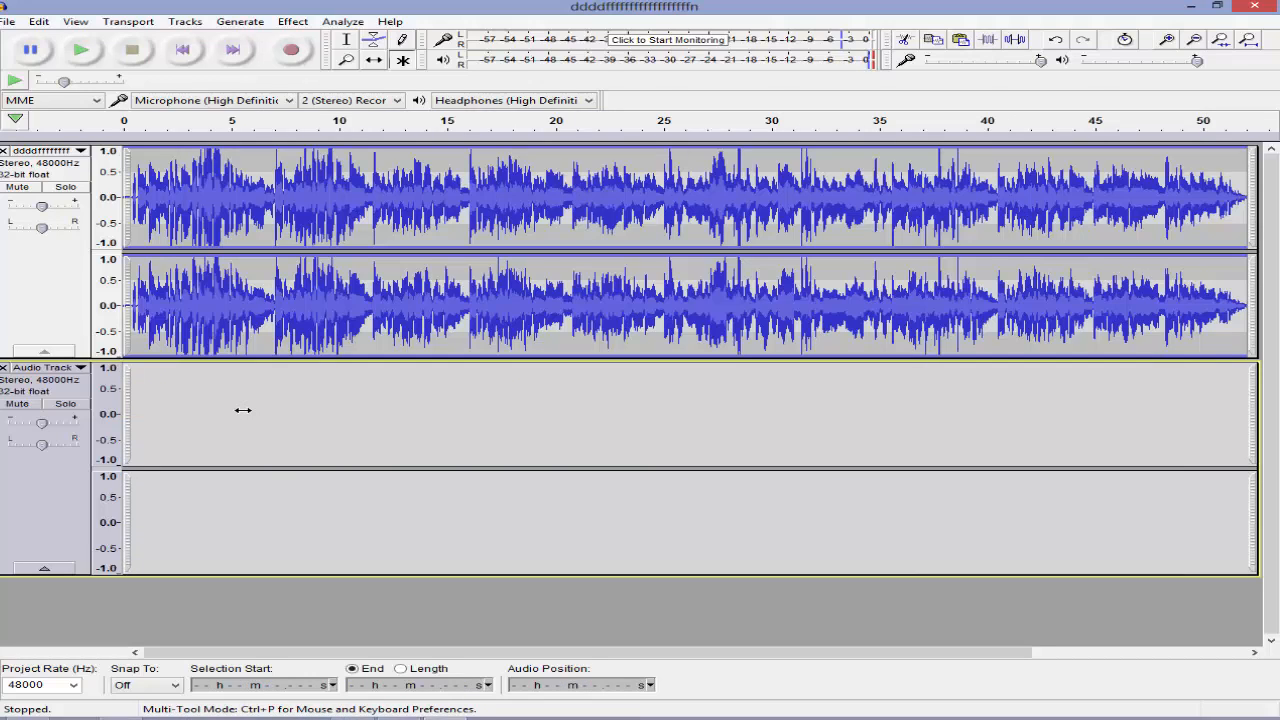
pyautogui.click(4, 368)
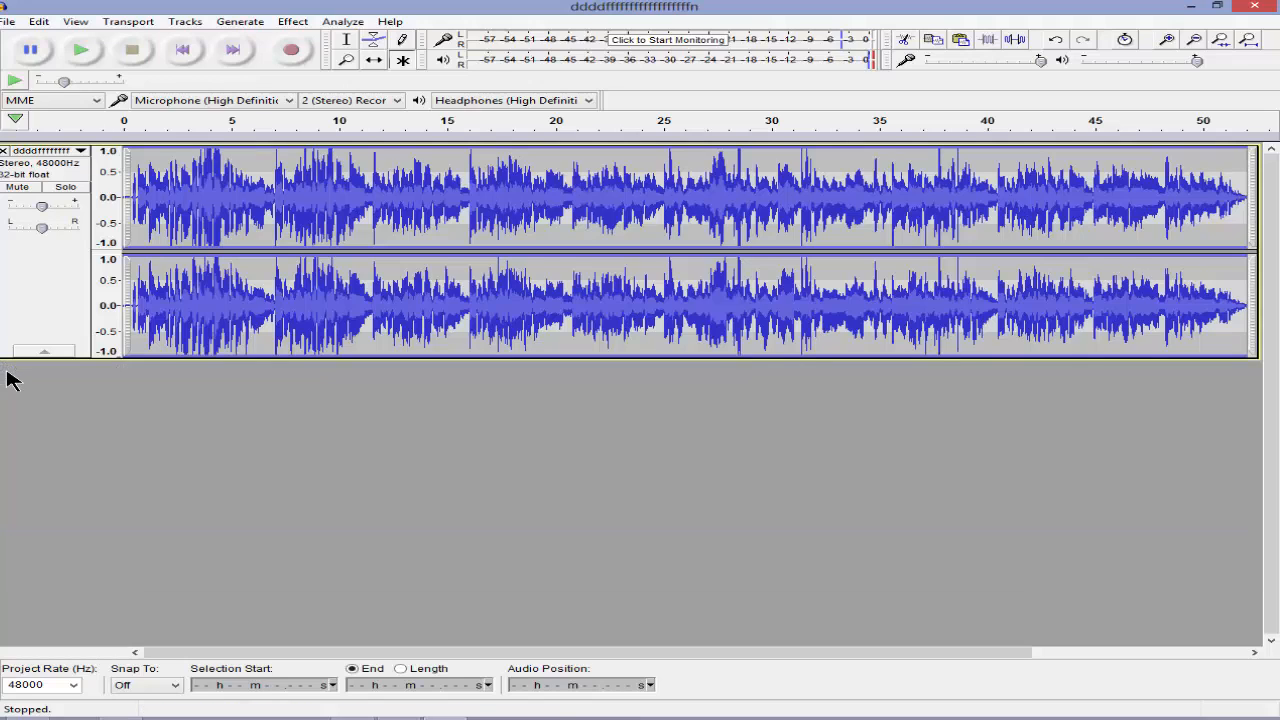
# Record a new vocal take of about 51 seconds on a separate track while the backing music plays
pyautogui.click(127, 121)
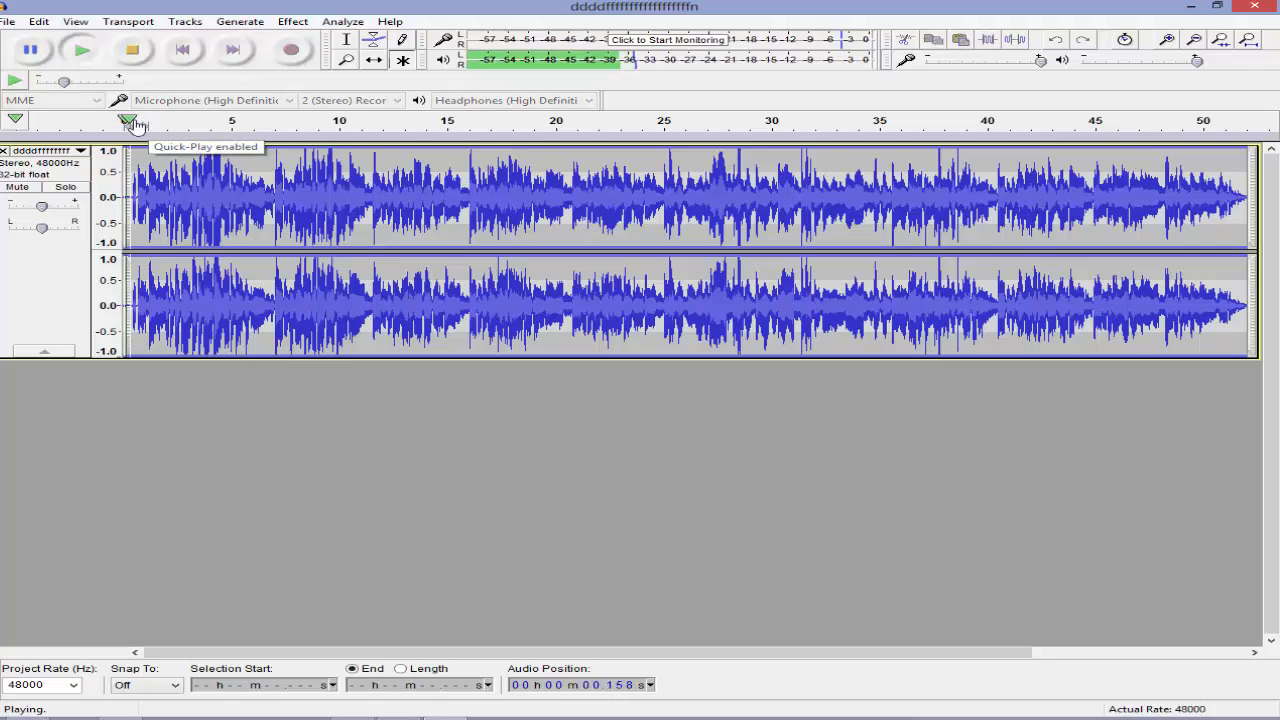
pyautogui.click(138, 122)
pyautogui.click(124, 58)
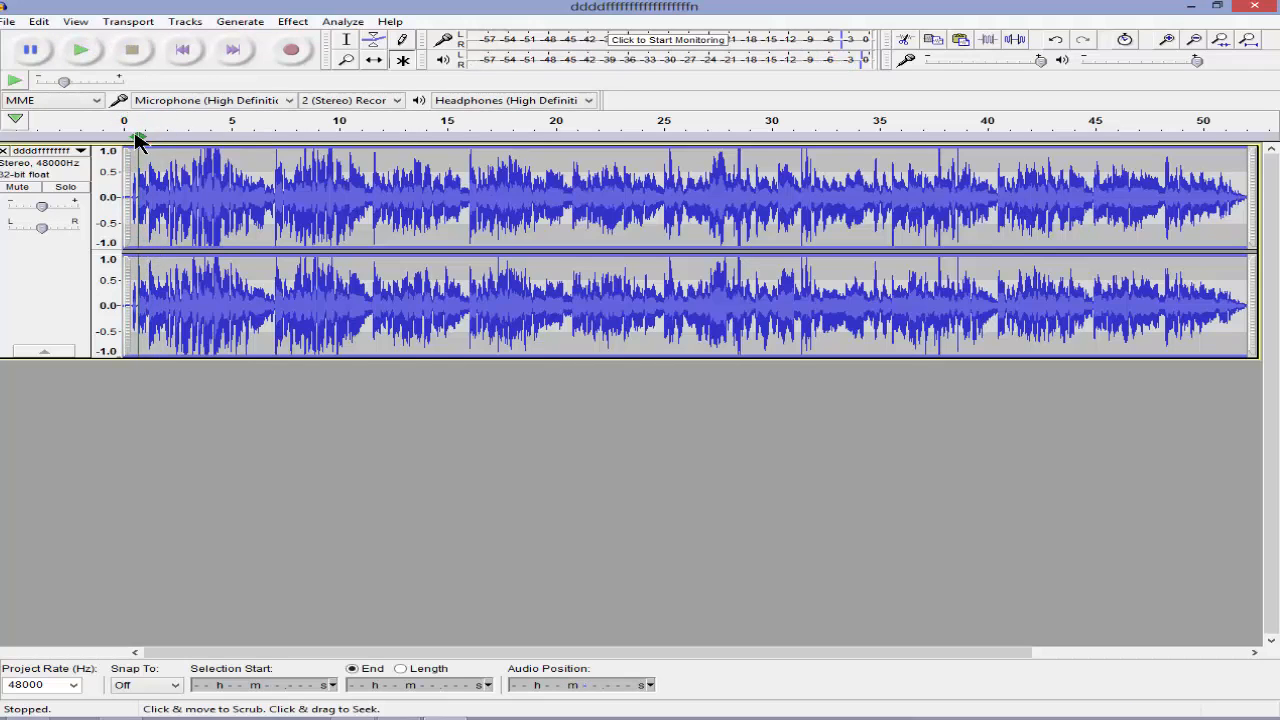
pyautogui.click(287, 55)
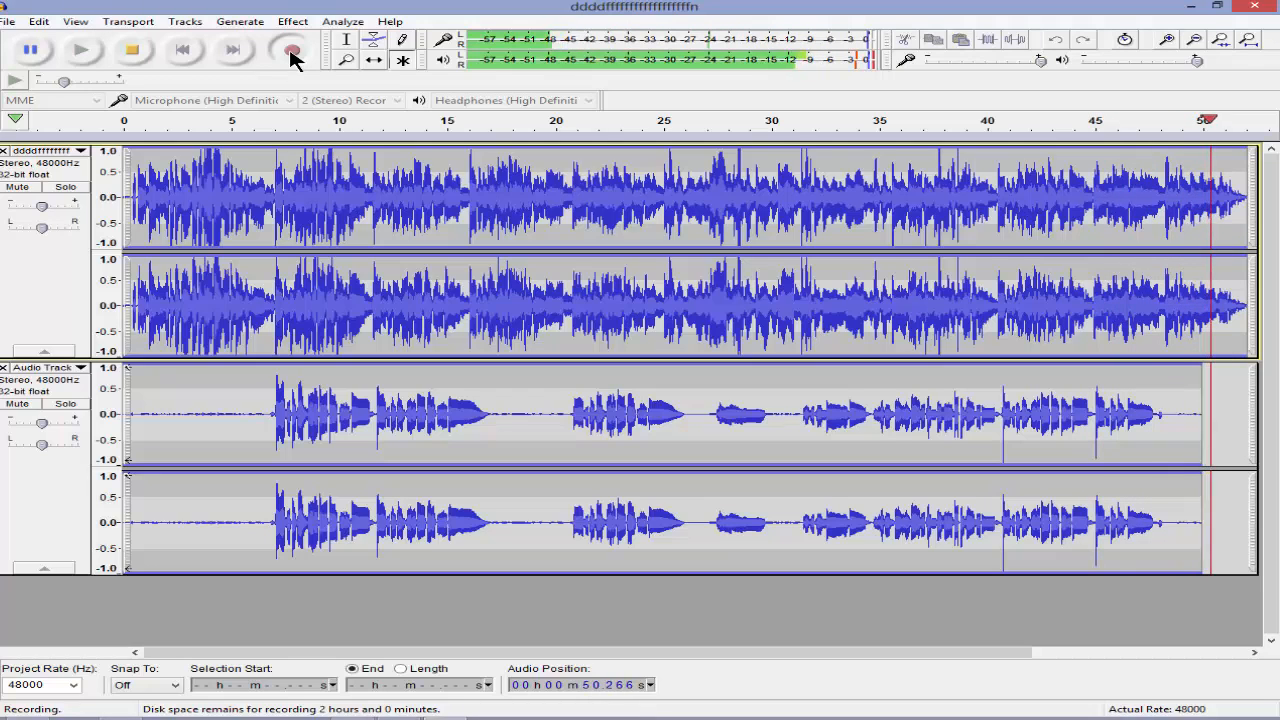
pyautogui.click(132, 50)
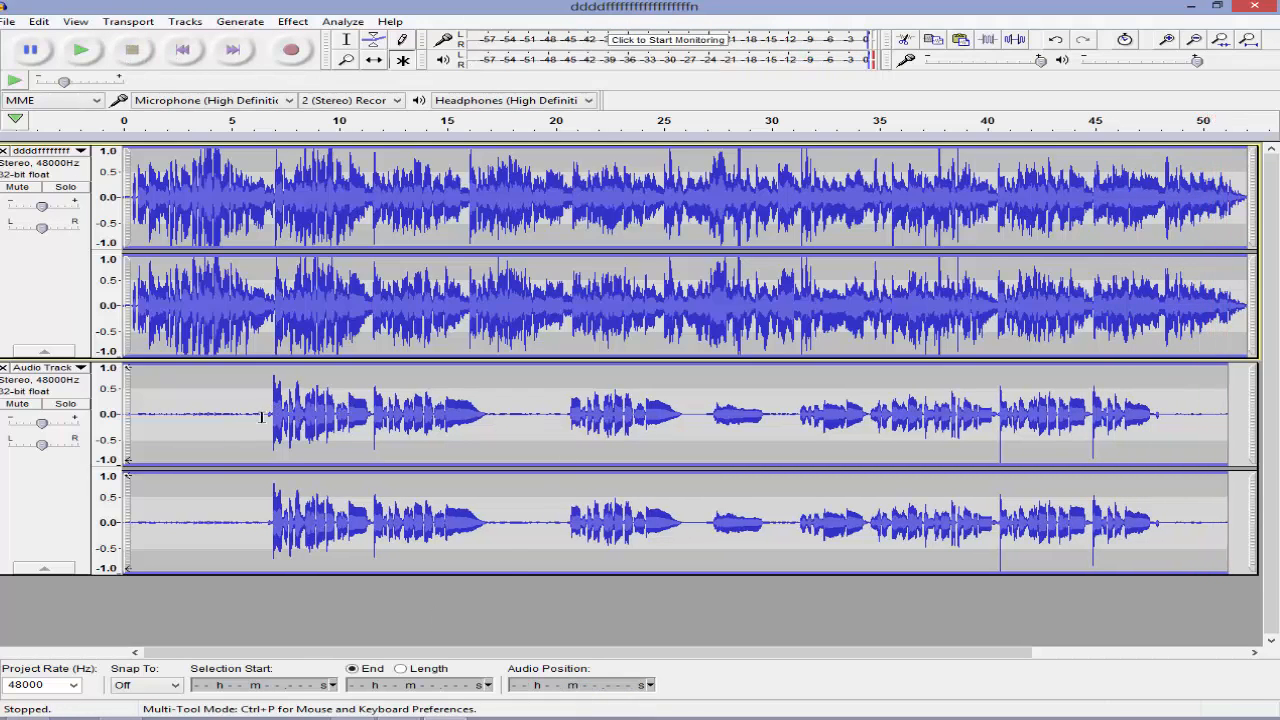
# Capture a noise profile for Noise Reduction from the silent first 6.5 seconds or so of the new vocal track
pyautogui.moveTo(260, 416); pyautogui.dragTo(102, 412)
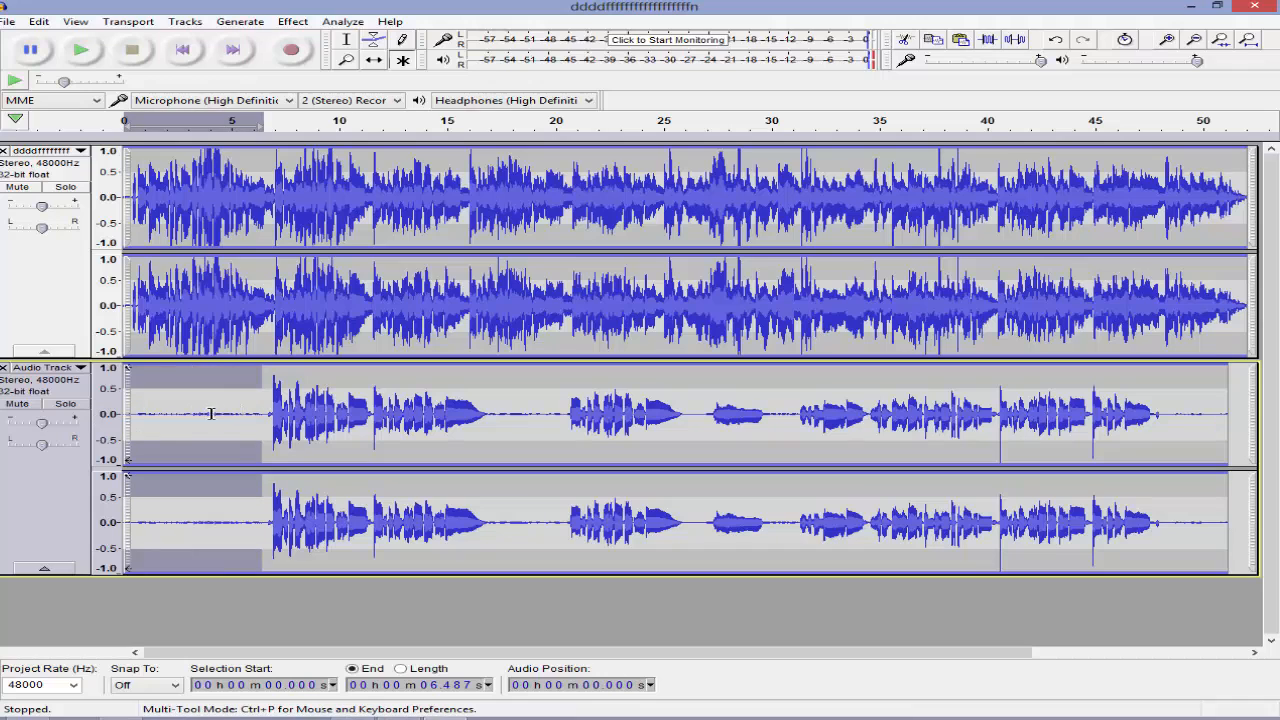
pyautogui.click(295, 23)
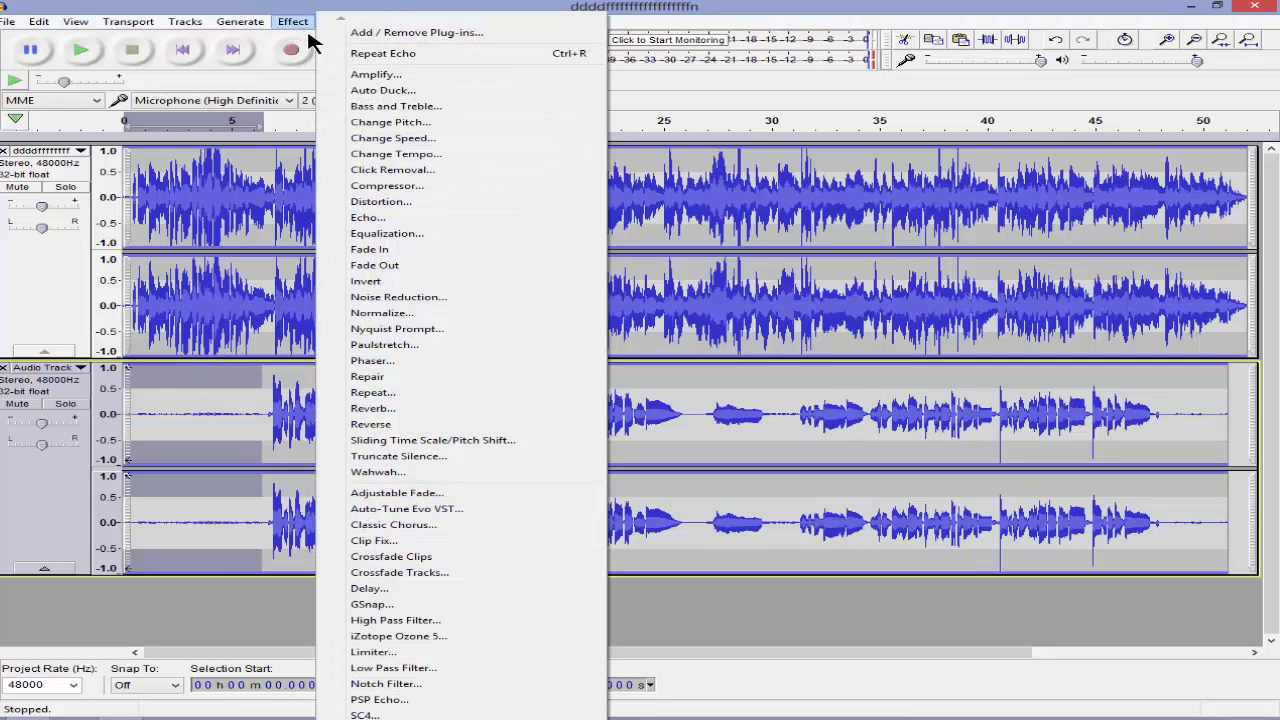
pyautogui.click(424, 297)
pyautogui.click(630, 291)
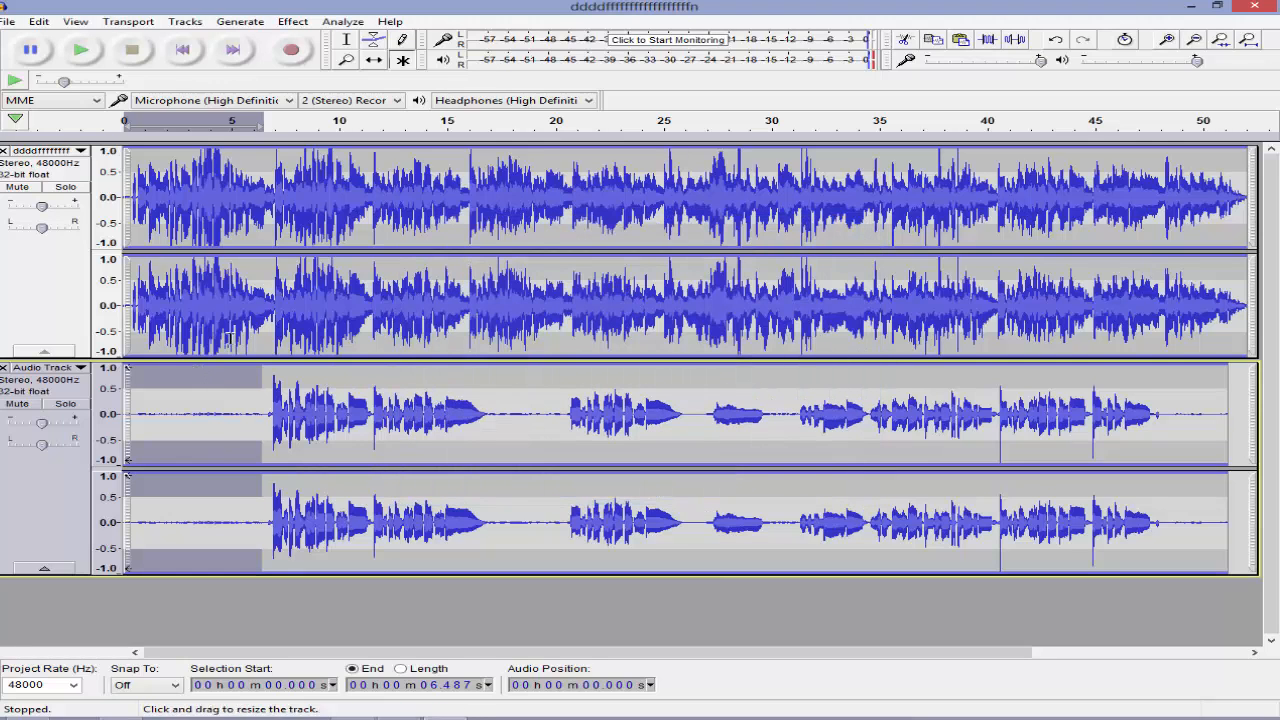
# Apply Noise Reduction to the whole vocal track with 12 dB reduction, sensitivity 6.00 and frequency smoothing of 3 bands
pyautogui.click(255, 373)
pyautogui.doubleClick(244, 386)
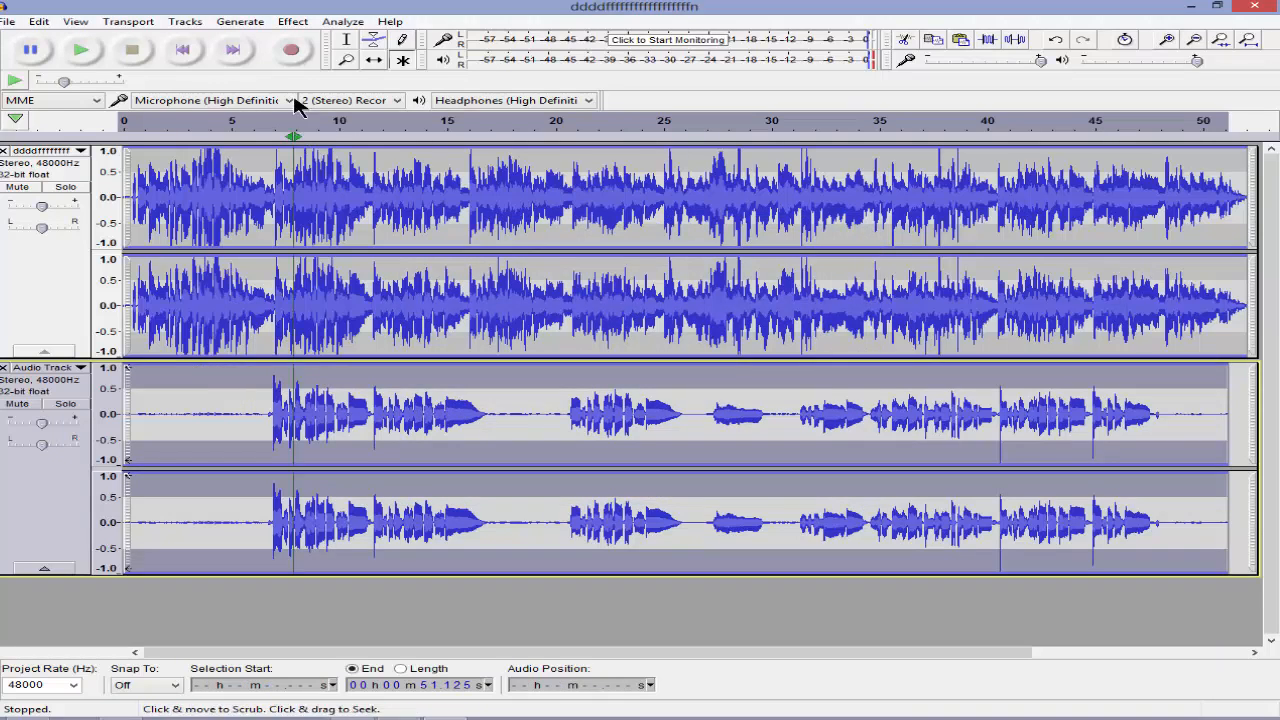
pyautogui.click(292, 21)
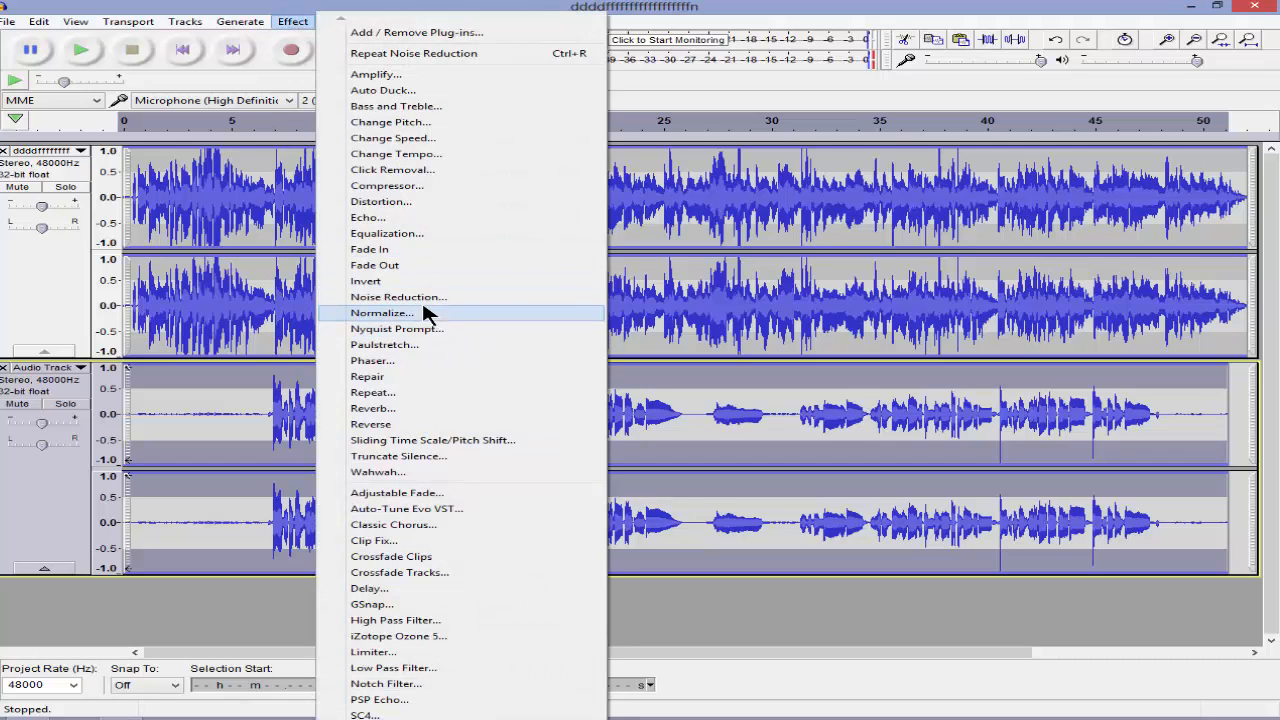
pyautogui.click(420, 297)
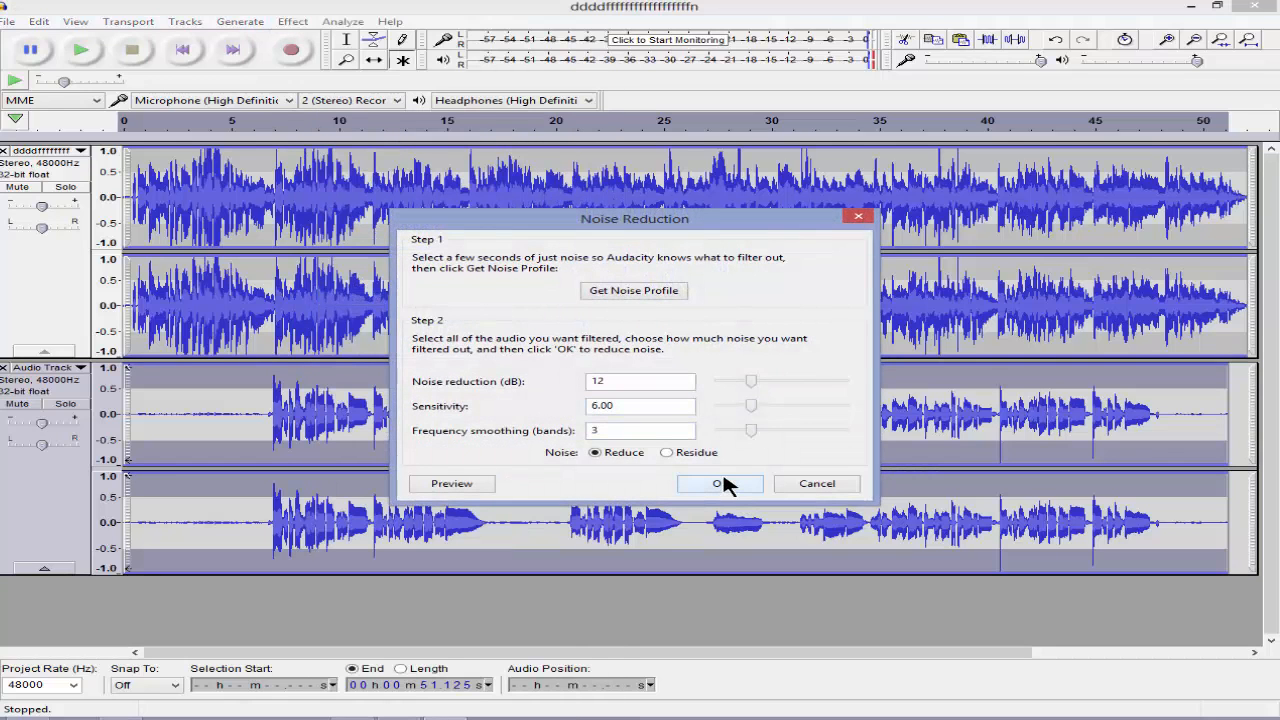
pyautogui.click(722, 486)
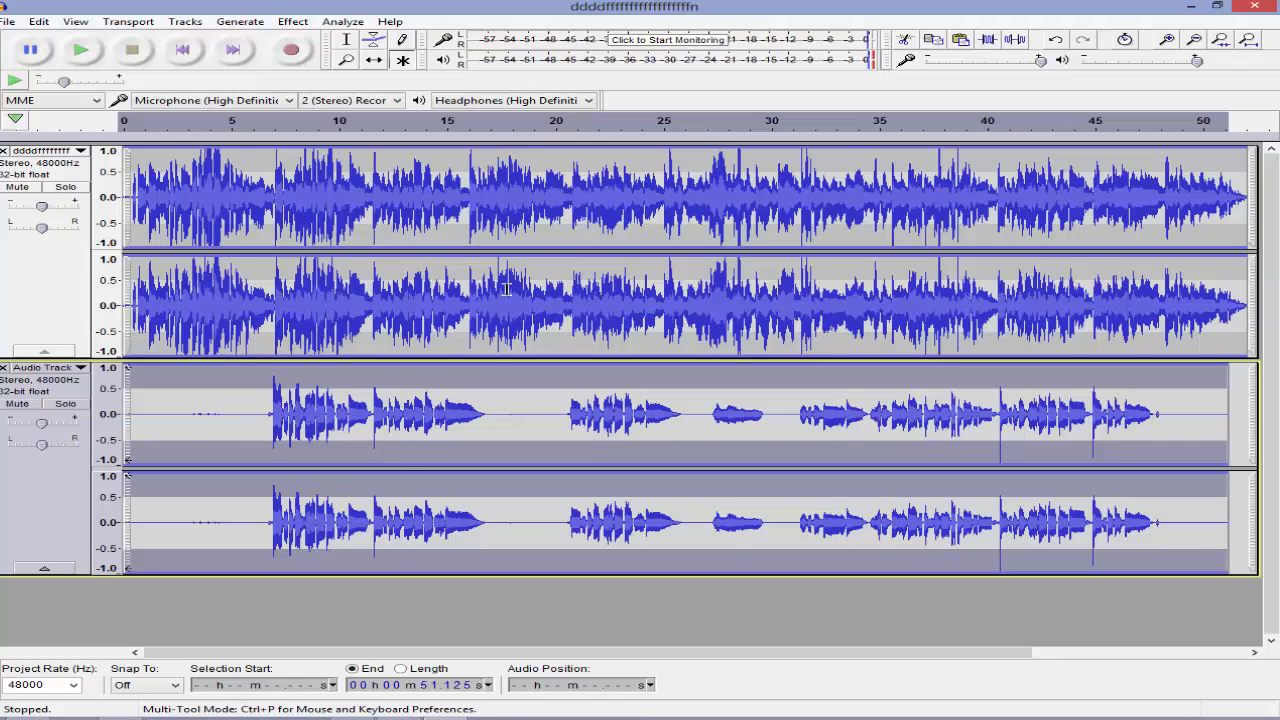
# Apply the GSnap pitch correction to the selected vocal track with its present settings
pyautogui.click(290, 21)
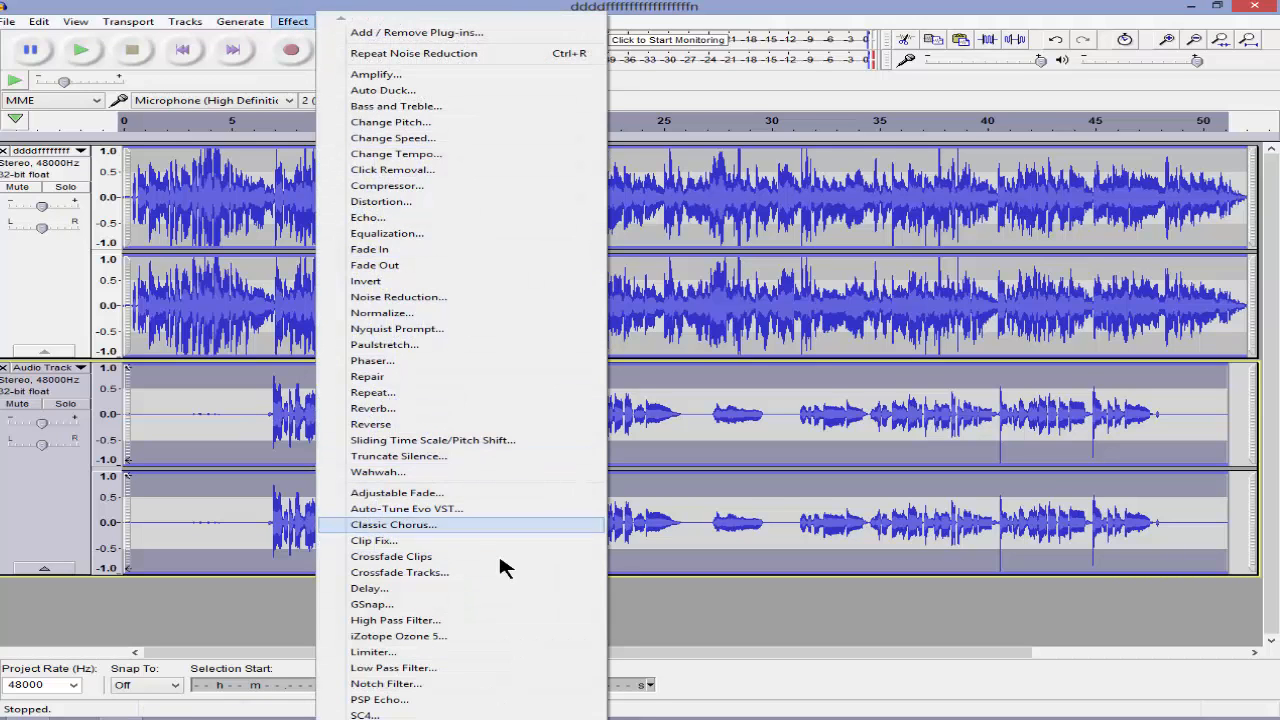
pyautogui.click(433, 605)
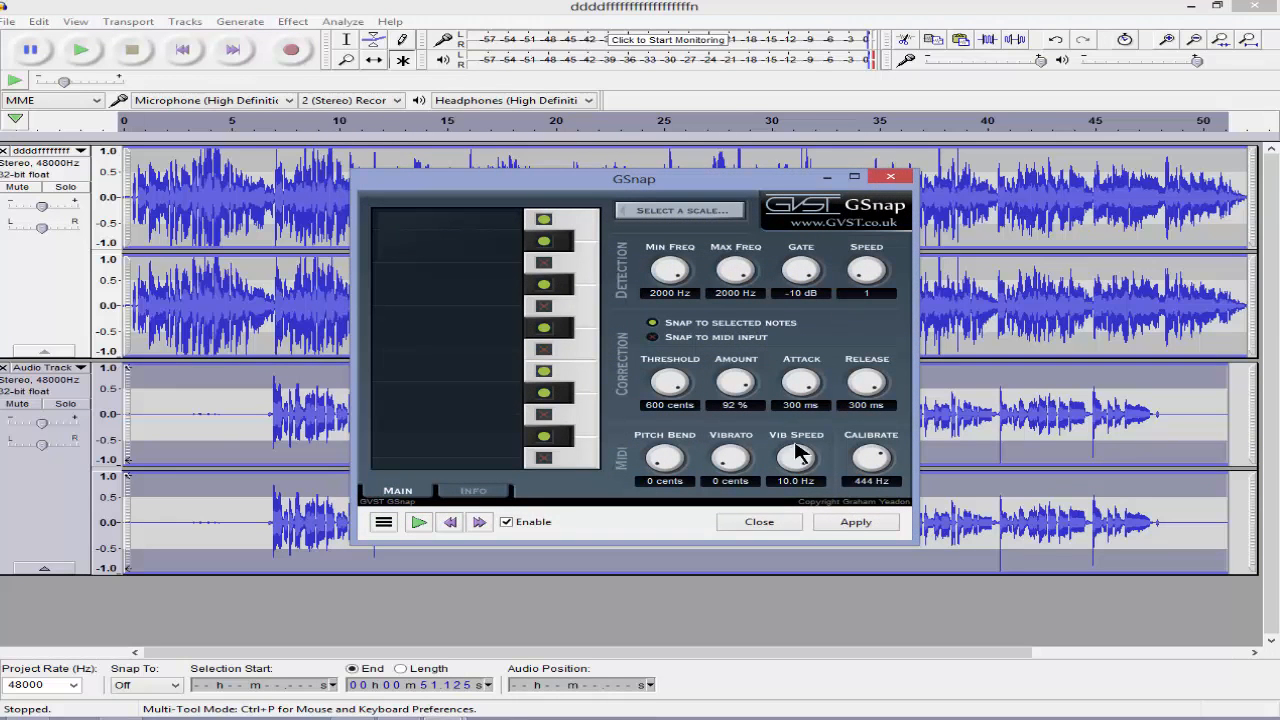
pyautogui.click(855, 522)
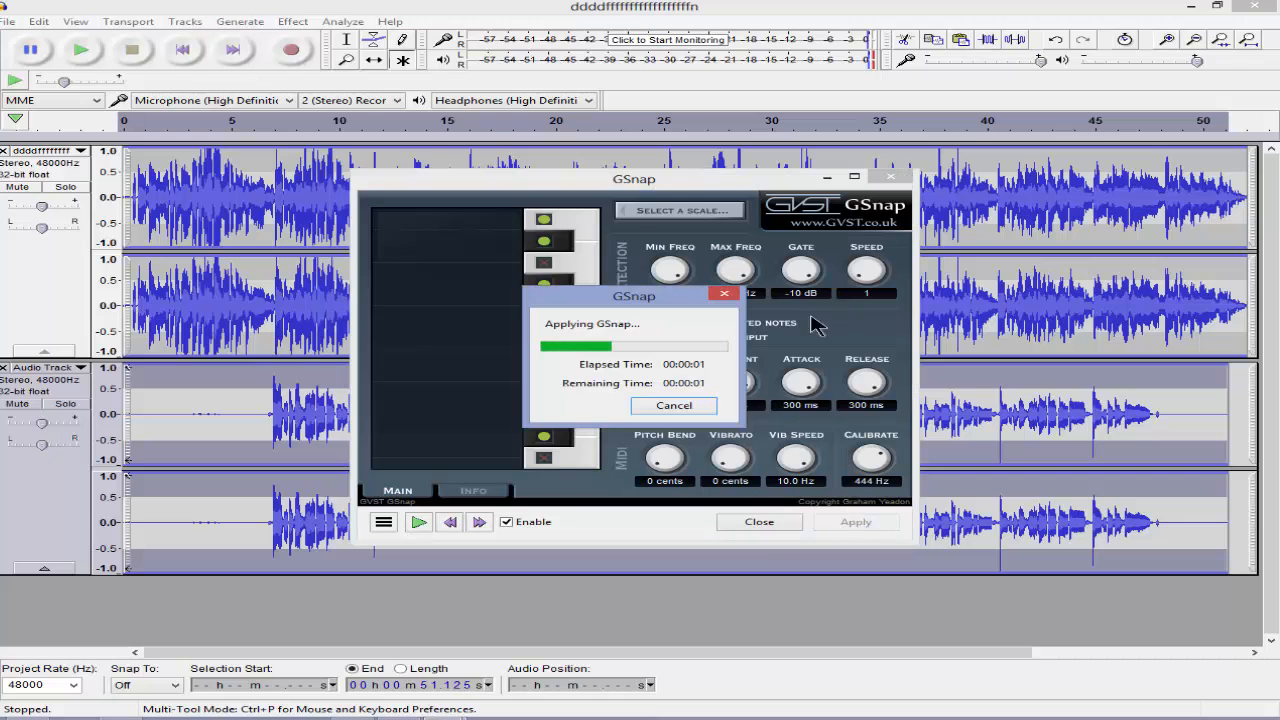
pyautogui.click(759, 522)
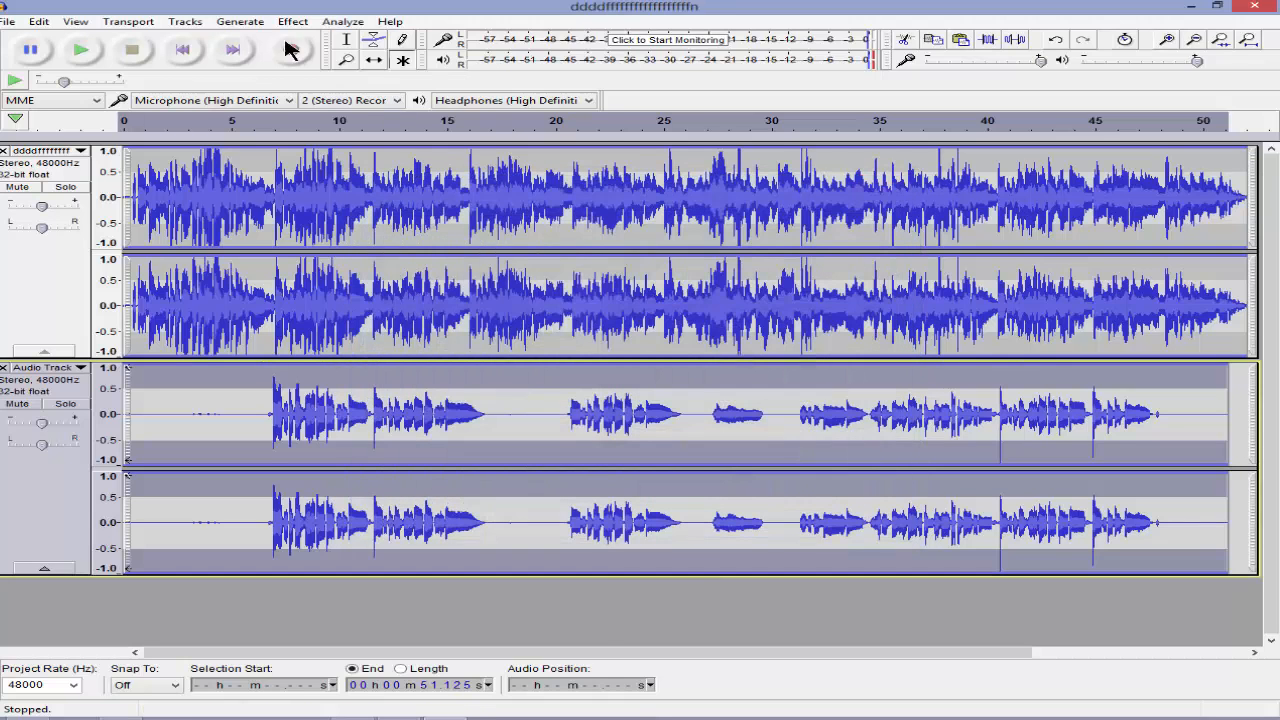
pyautogui.click(292, 21)
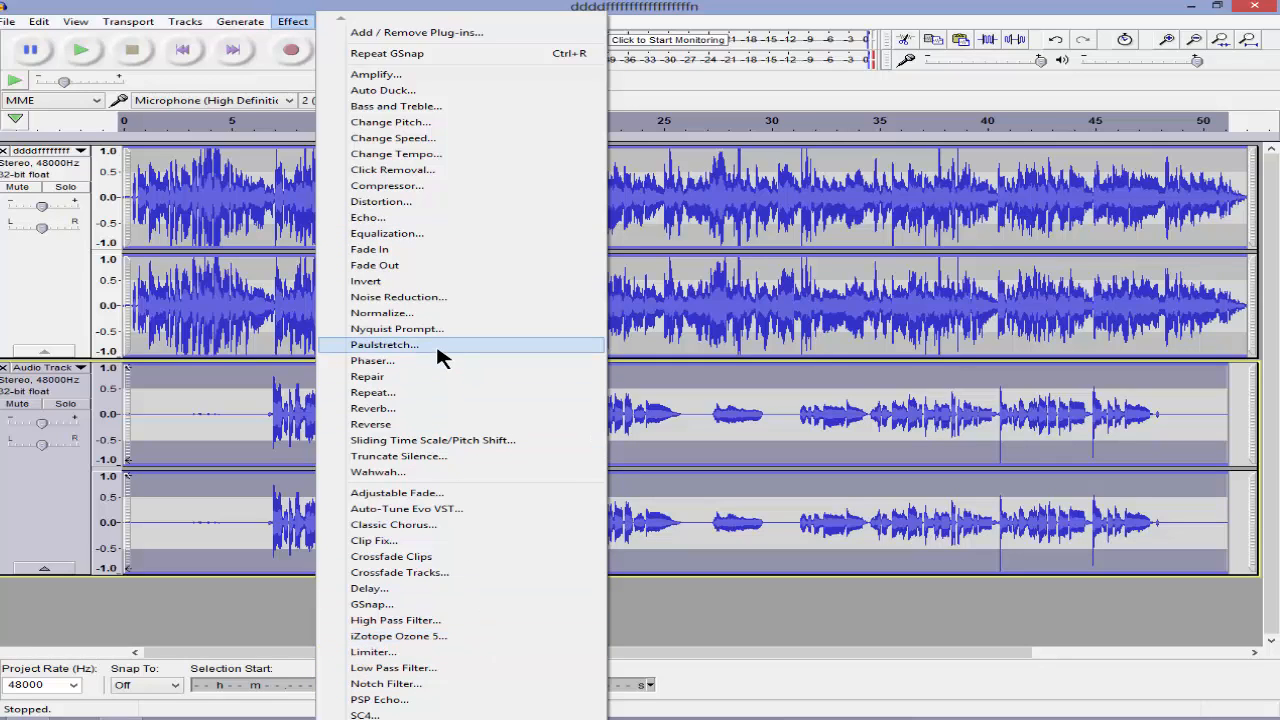
pyautogui.click(430, 526)
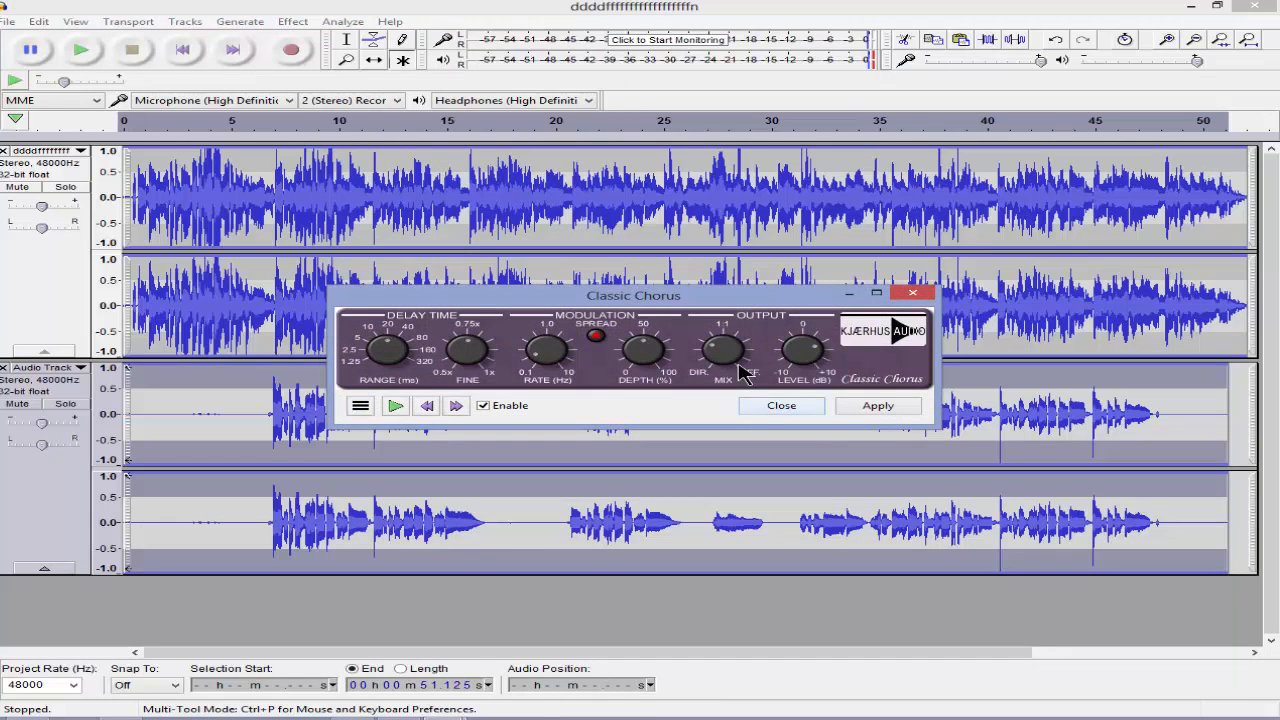
pyautogui.click(781, 405)
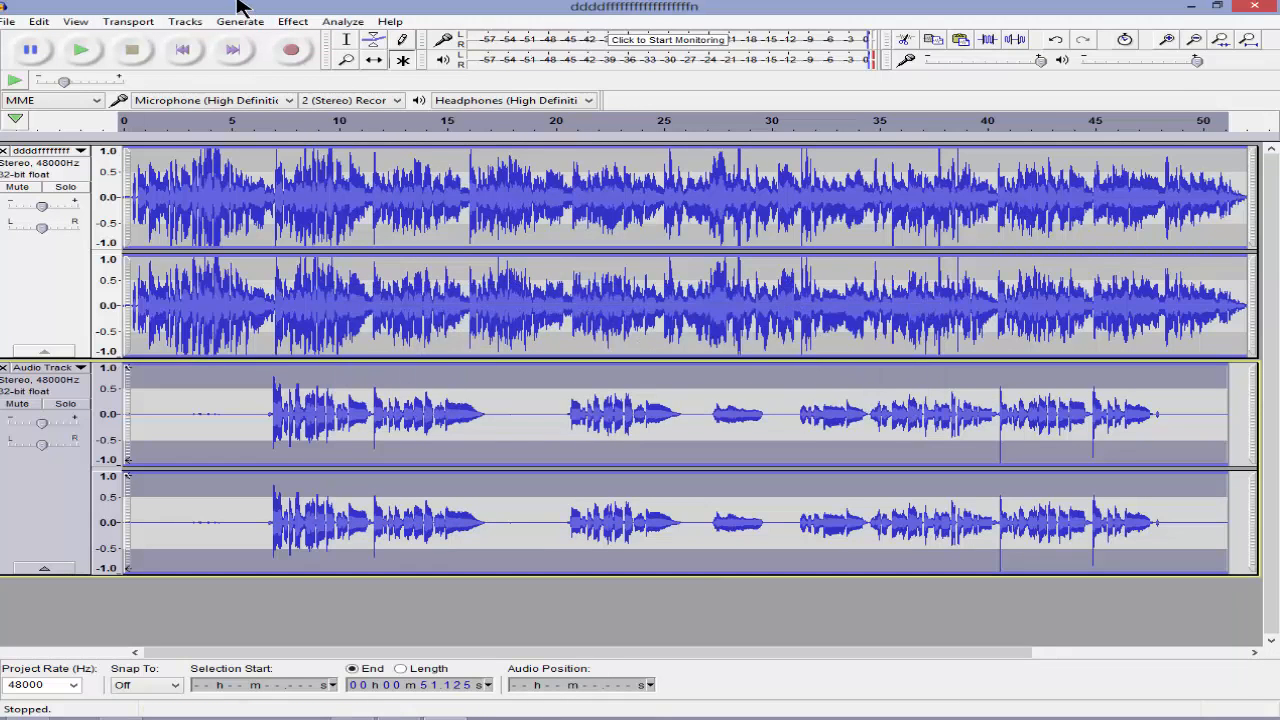
# Apply the Echo effect to the selected vocal track with its present settings
pyautogui.click(287, 22)
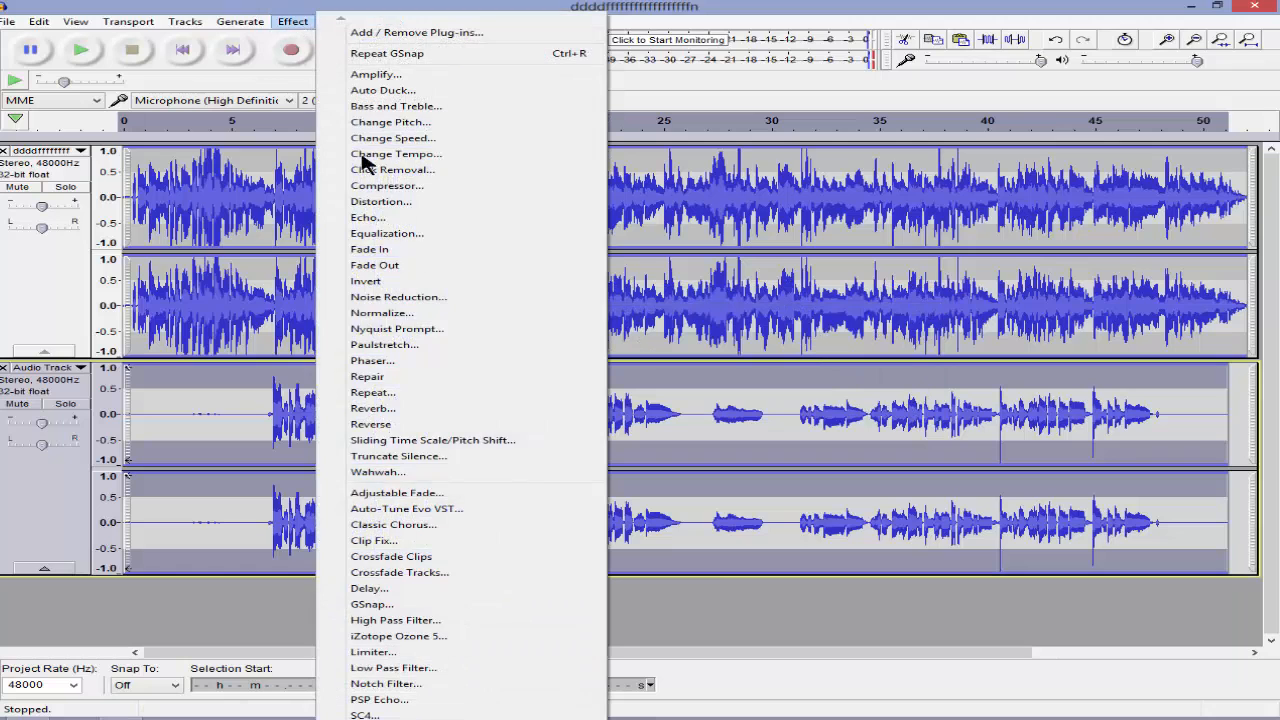
pyautogui.click(423, 221)
pyautogui.click(698, 402)
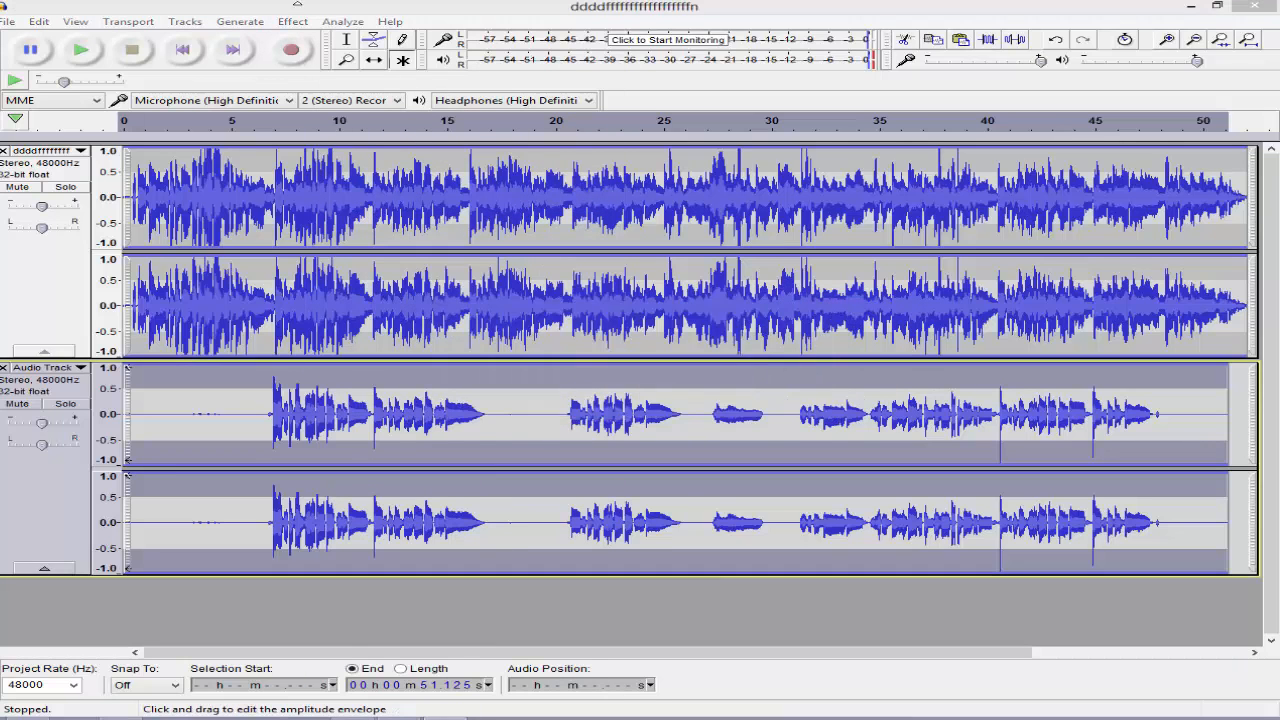
# Preview a pitch change on the vocal track and apply Change Pitch with a percent change of 4.176
pyautogui.click(292, 22)
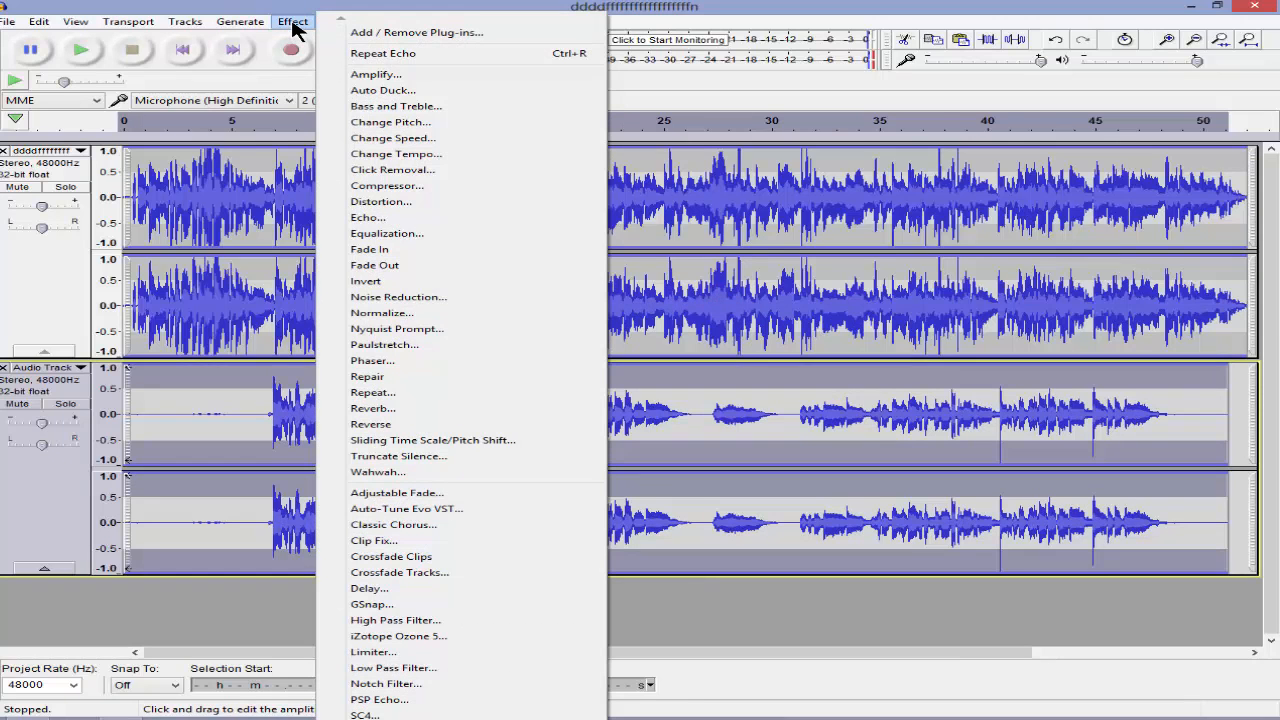
pyautogui.click(440, 123)
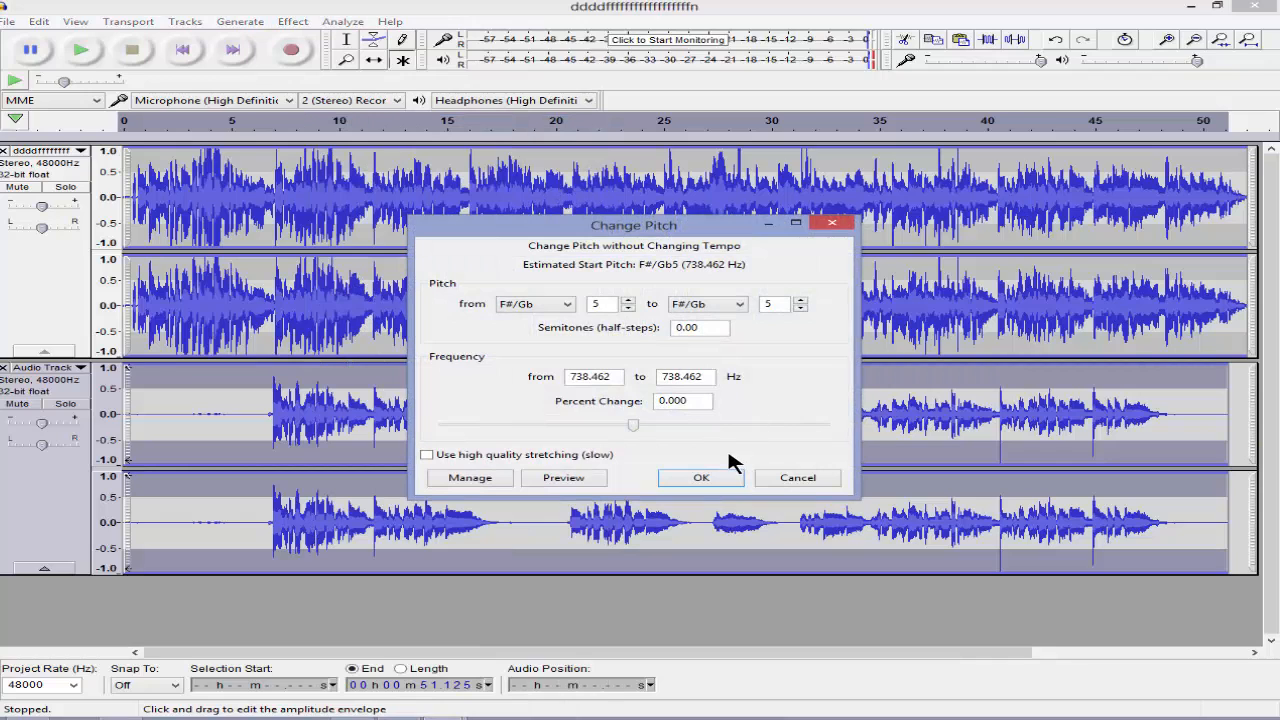
pyautogui.click(563, 479)
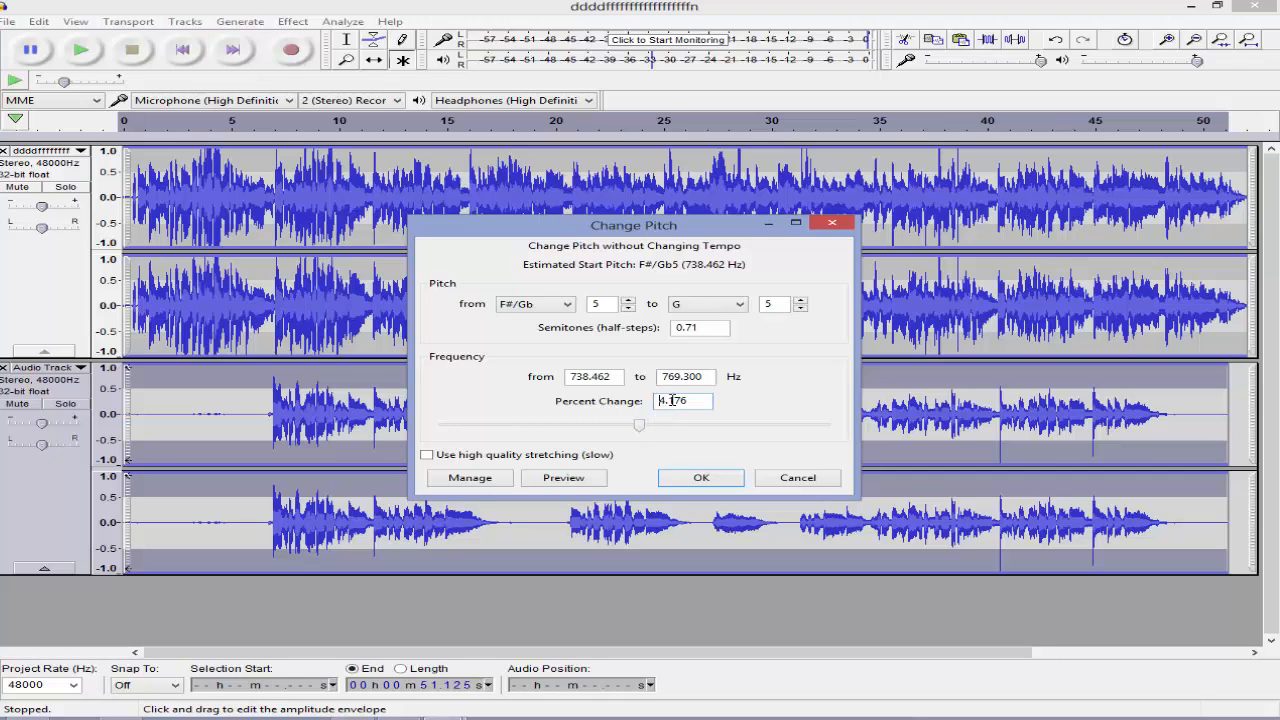
pyautogui.click(705, 477)
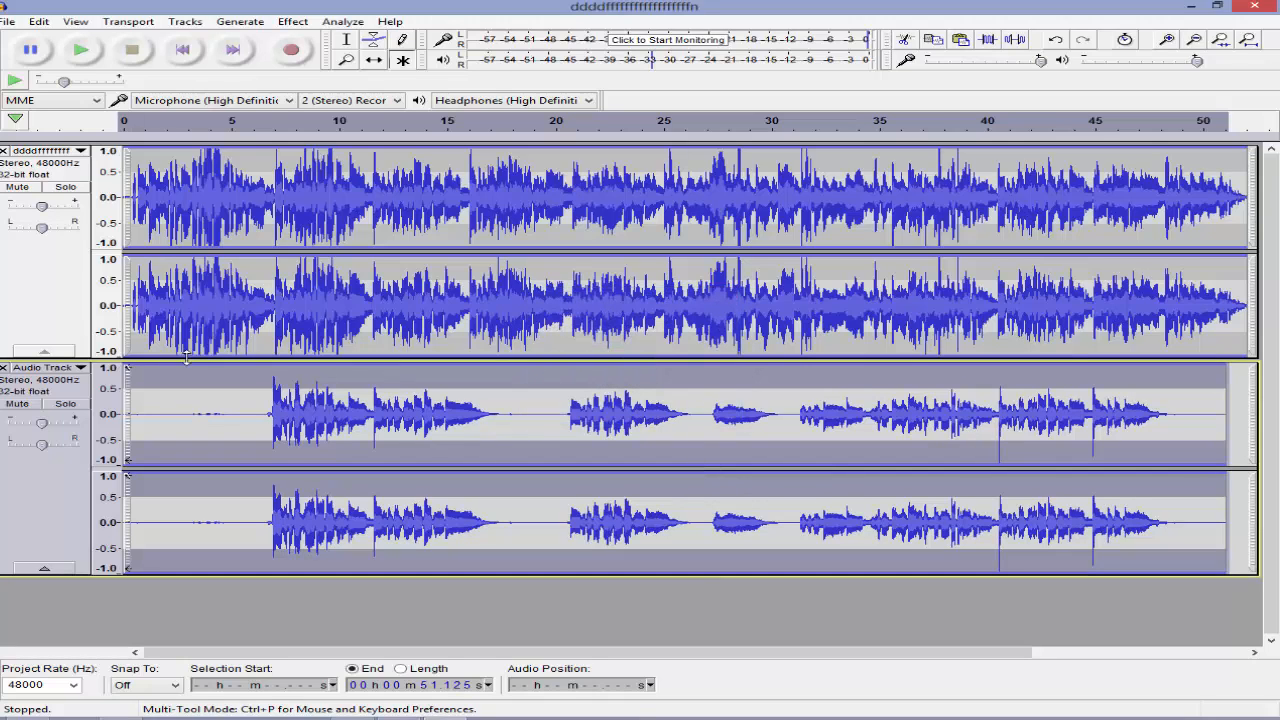
# Play back the mix from about 4.1 seconds and raise the vocal track's gain slightly while listening
pyautogui.click(212, 428)
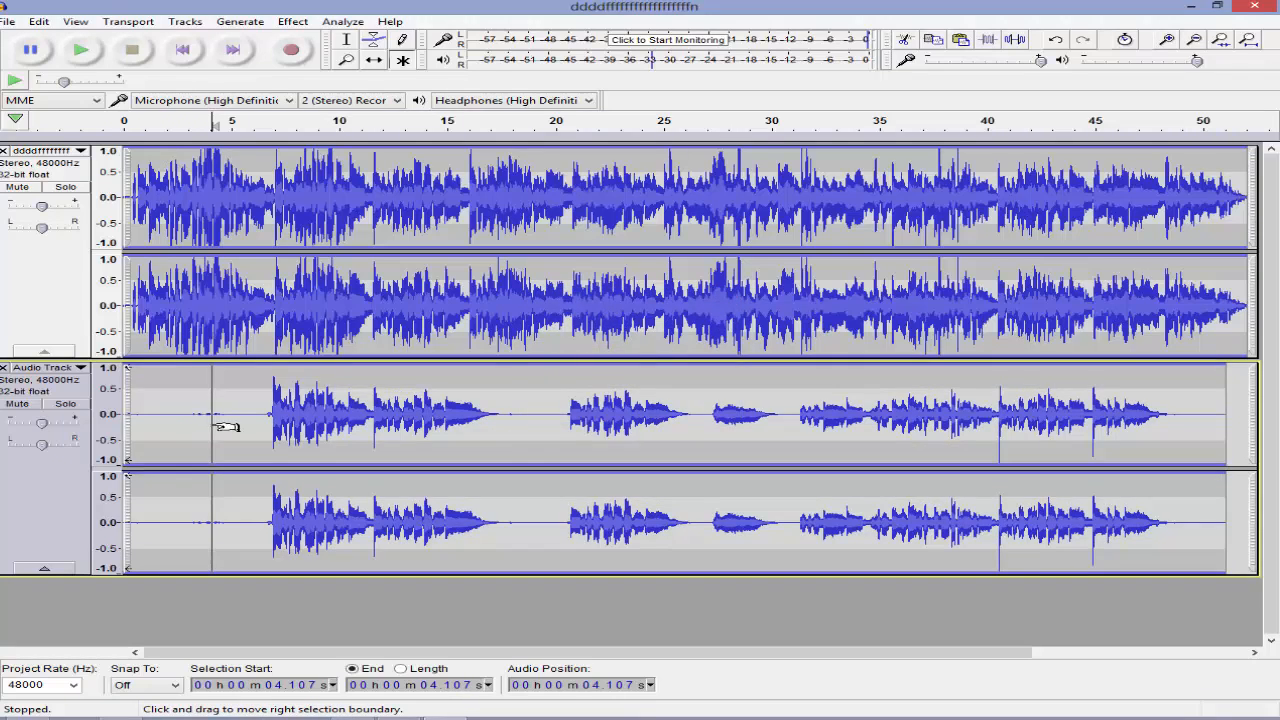
pyautogui.click(81, 50)
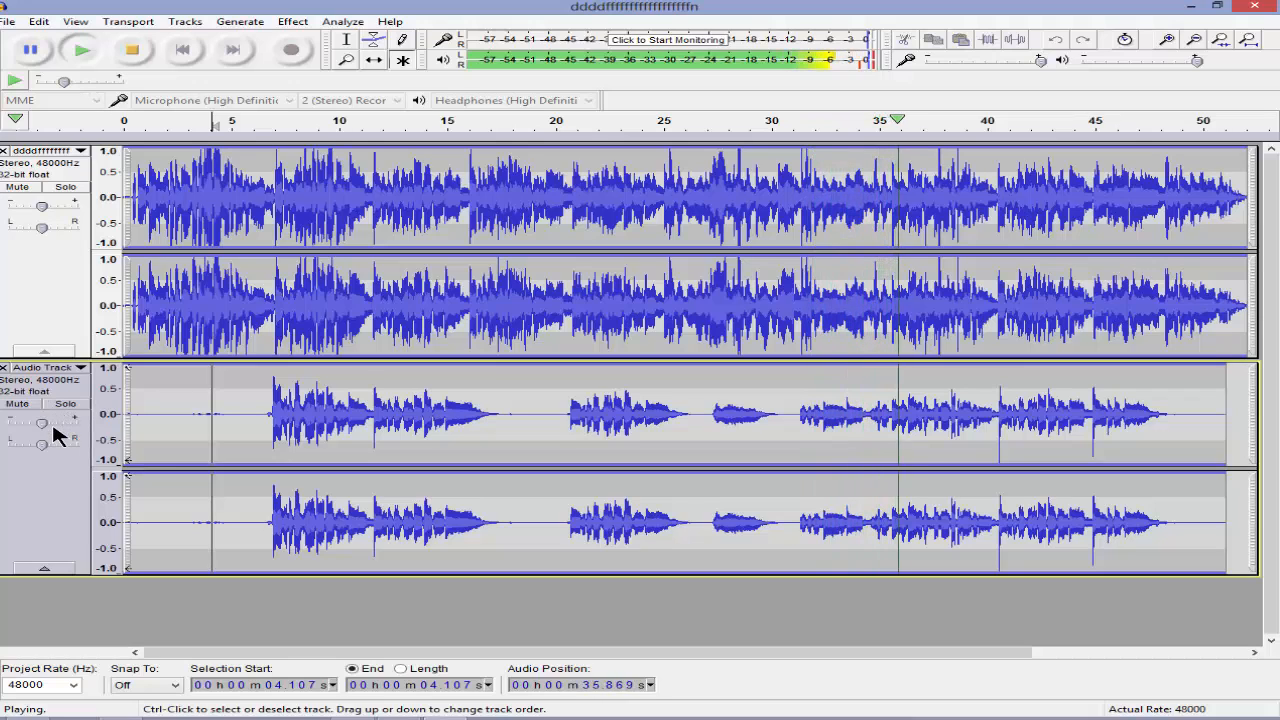
pyautogui.moveTo(52, 423); pyautogui.dragTo(44, 425)
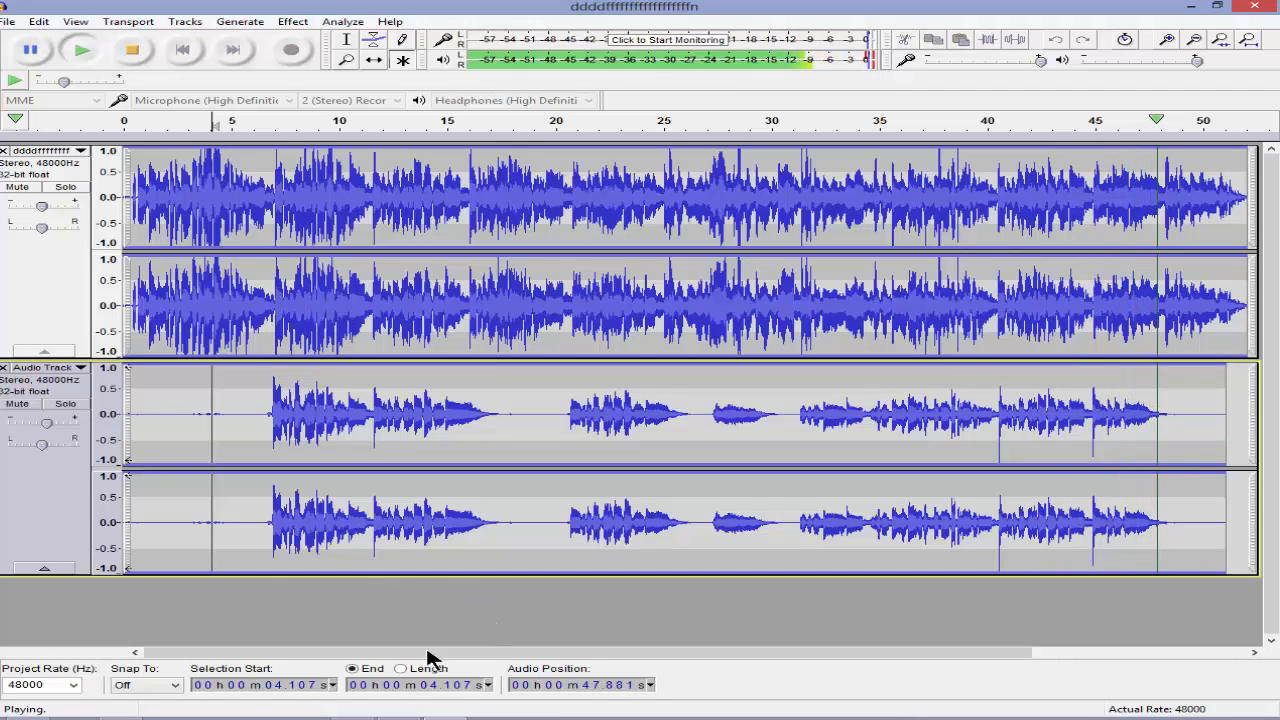
pyautogui.click(131, 50)
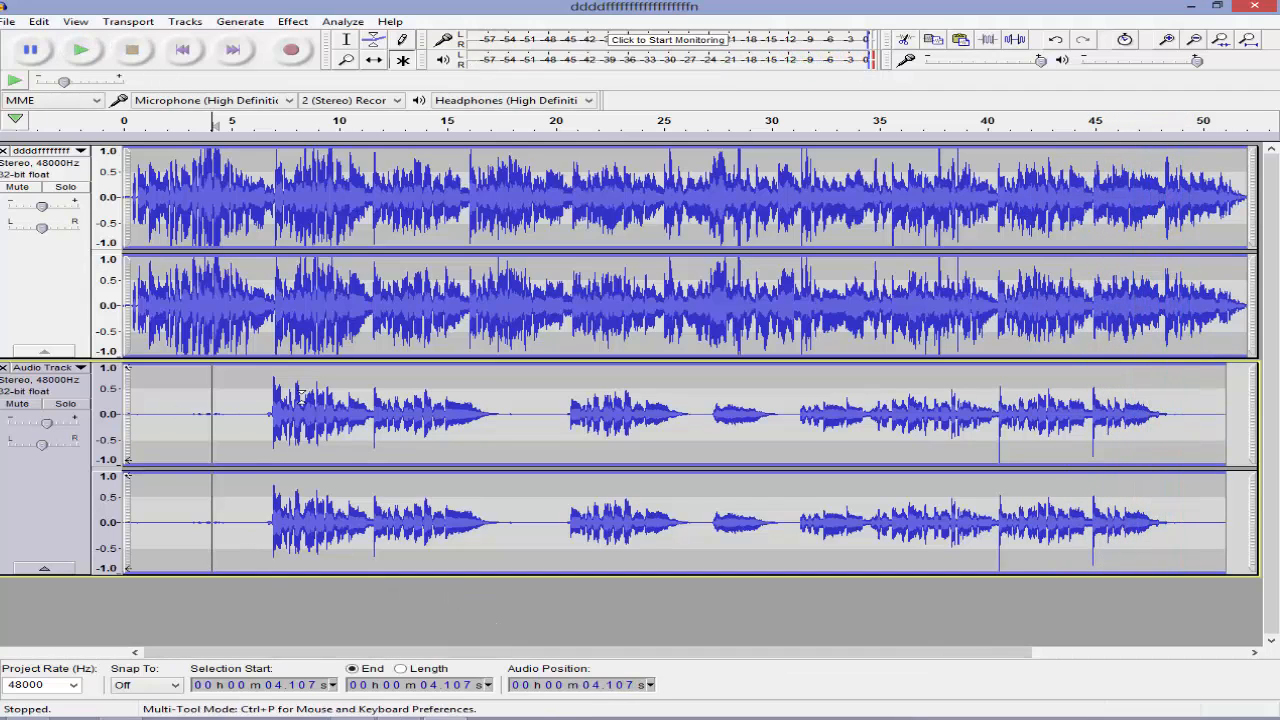
# Delete all audio from the vocal track and paste a copy of the whole music track into it at about 16 seconds
pyautogui.click(290, 425)
pyautogui.press('Delete')
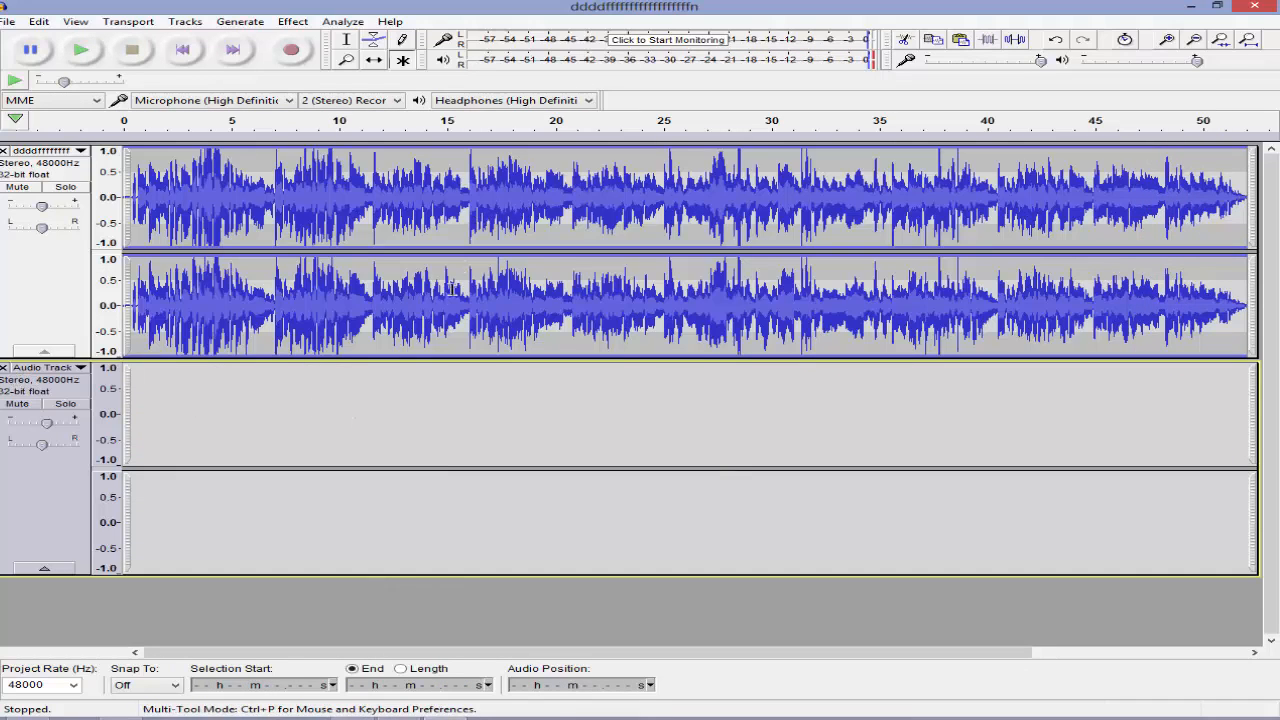
pyautogui.moveTo(453, 290); pyautogui.dragTo(461, 438)
pyautogui.click(456, 335)
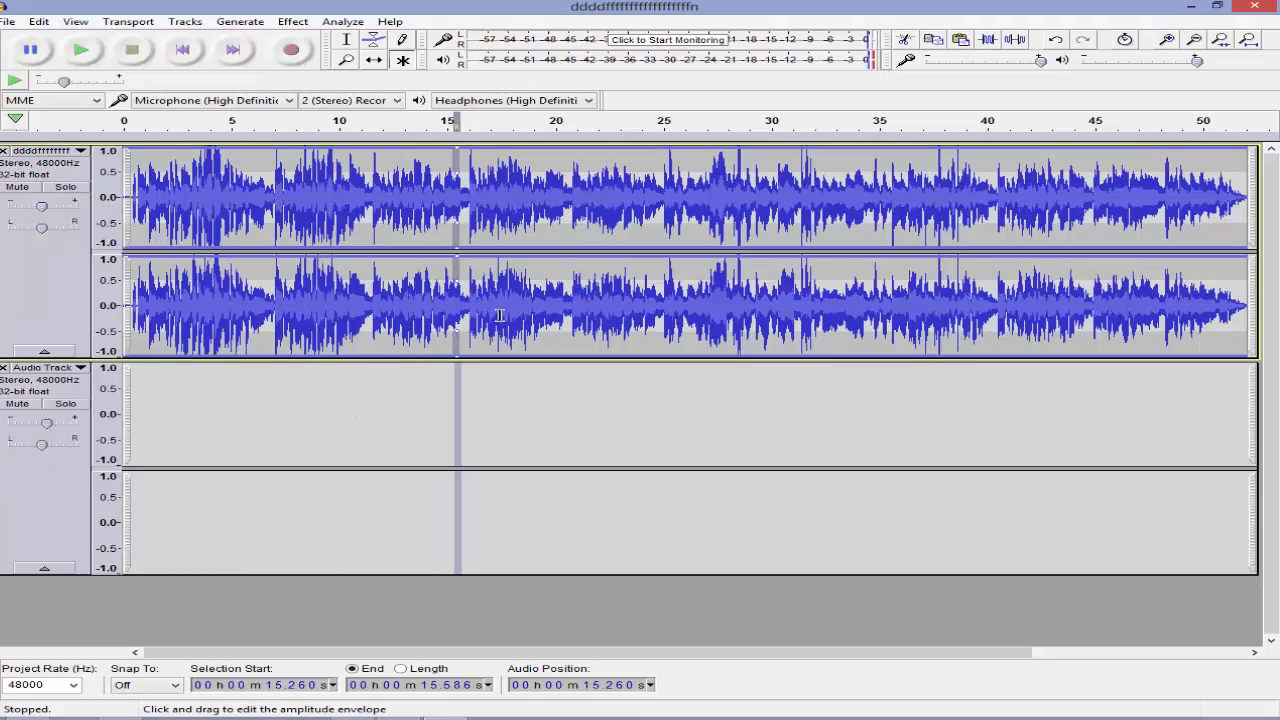
pyautogui.hotkey('ctrl', 'a')
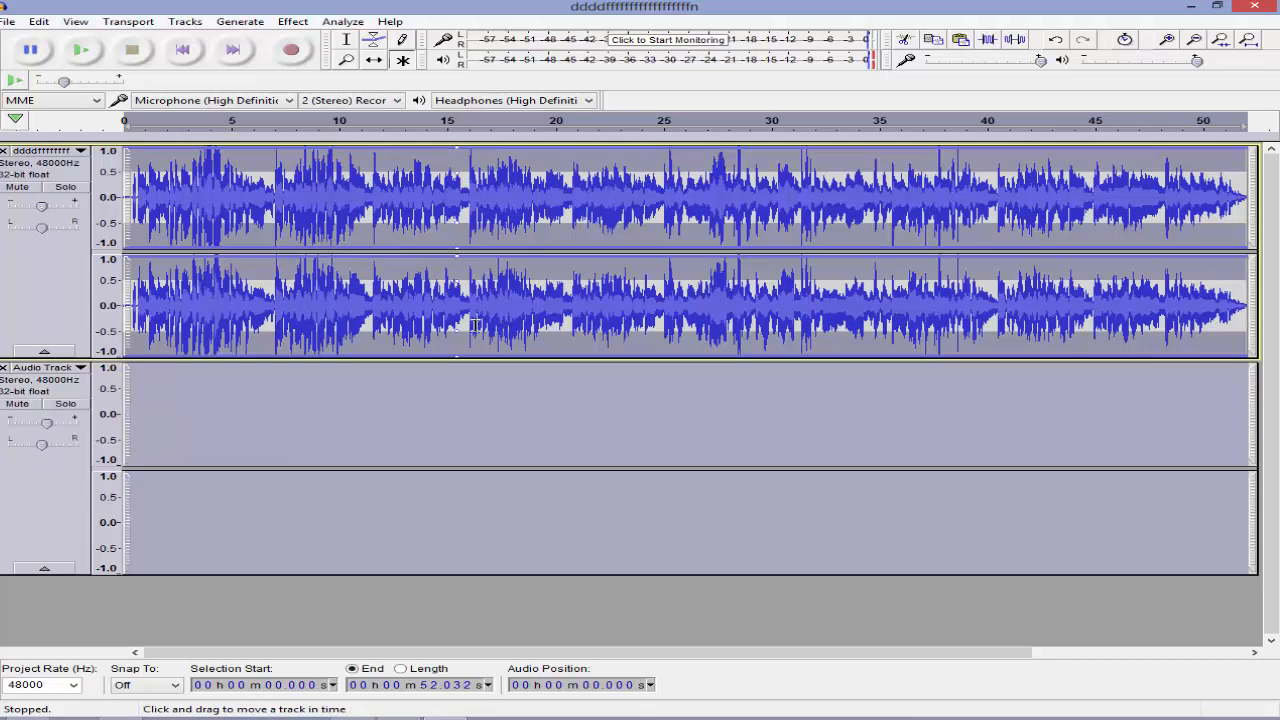
pyautogui.click(476, 325)
pyautogui.doubleClick(459, 329)
pyautogui.doubleClick(459, 329)
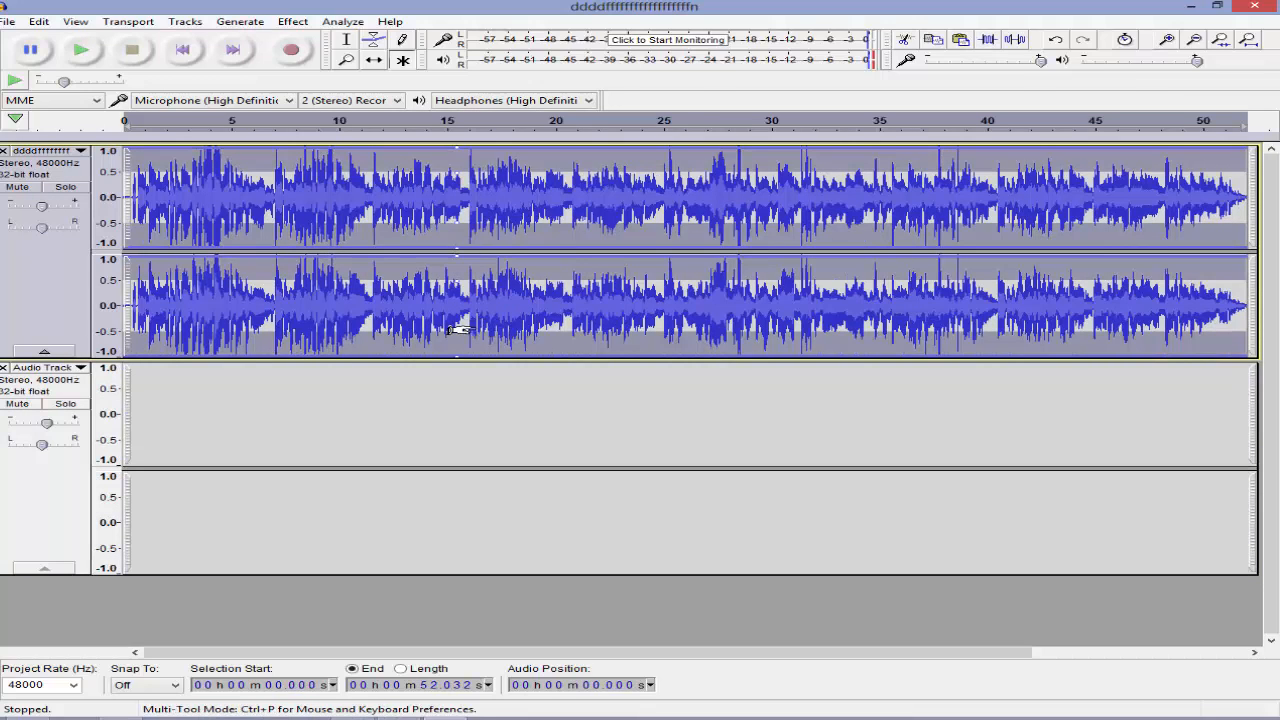
pyautogui.hotkey('ctrl', 'c')
pyautogui.click(469, 438)
pyautogui.hotkey('ctrl', 'v')
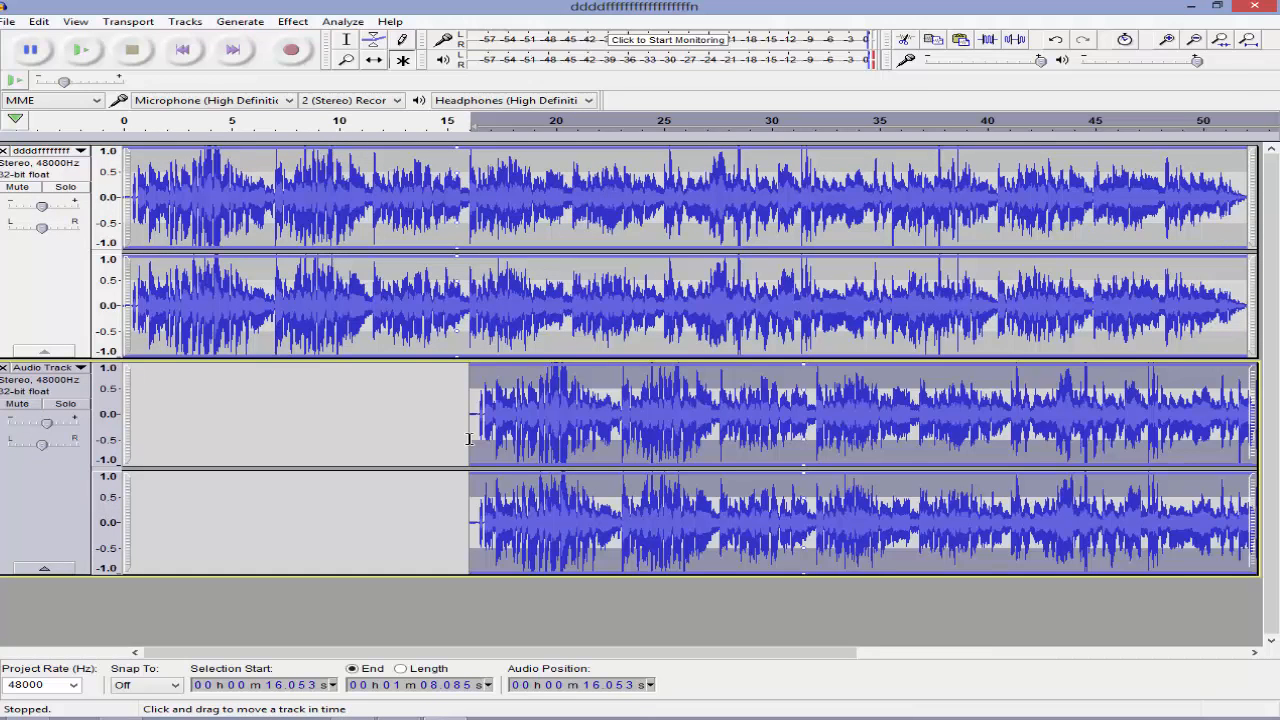
# Try to move the pasted clip in the second track earlier from its start with the Multi-Tool
pyautogui.click(489, 392)
pyautogui.moveTo(470, 388); pyautogui.dragTo(286, 415)
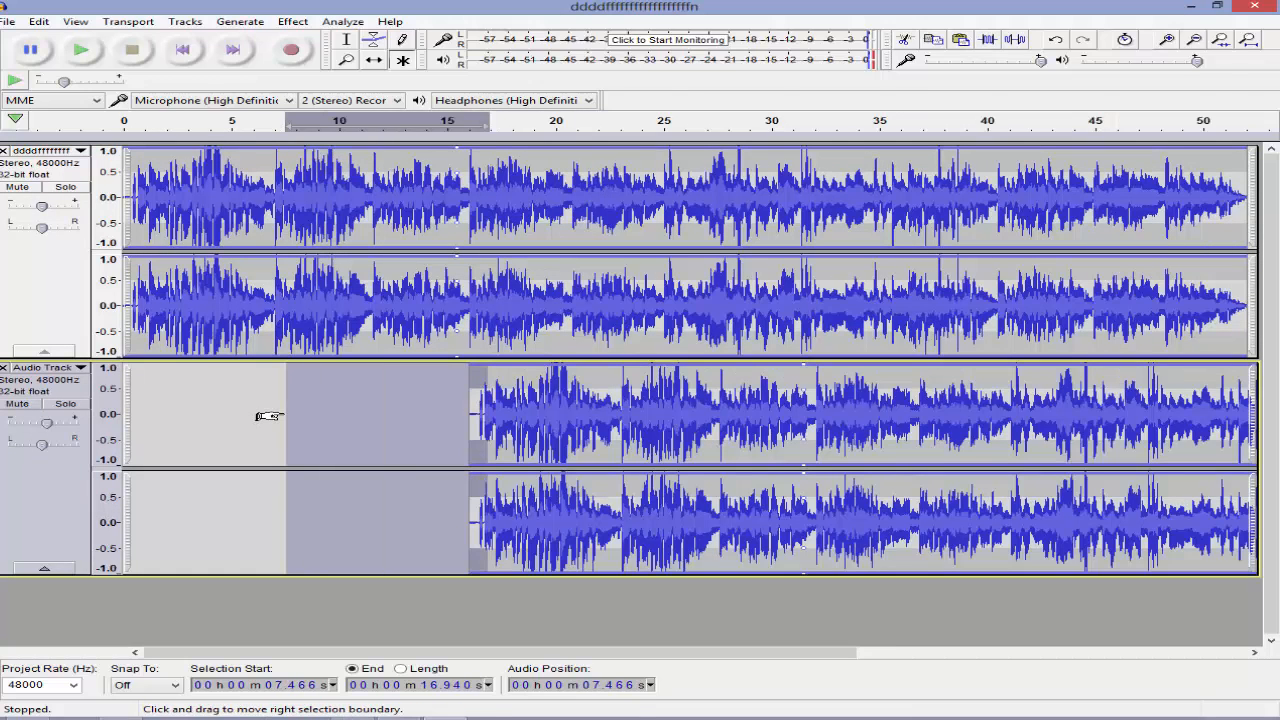
pyautogui.doubleClick(520, 388)
pyautogui.moveTo(535, 387); pyautogui.dragTo(282, 391)
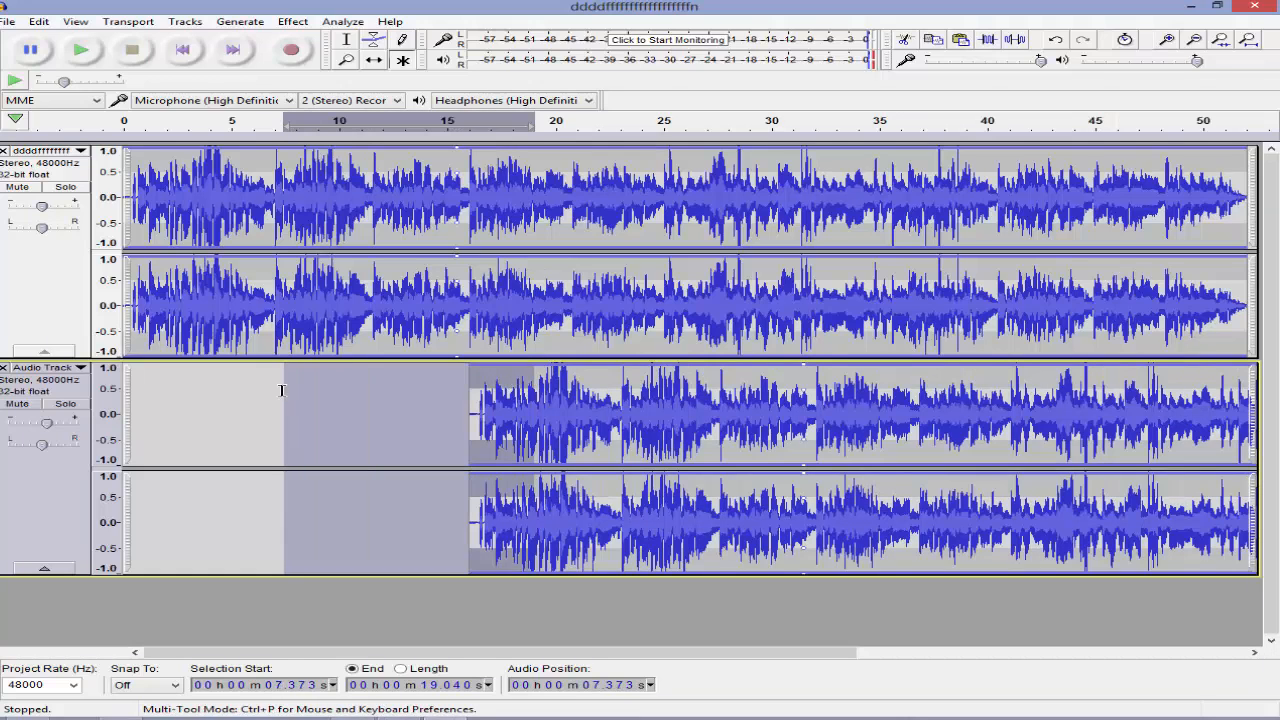
pyautogui.click(574, 391)
pyautogui.click(471, 392)
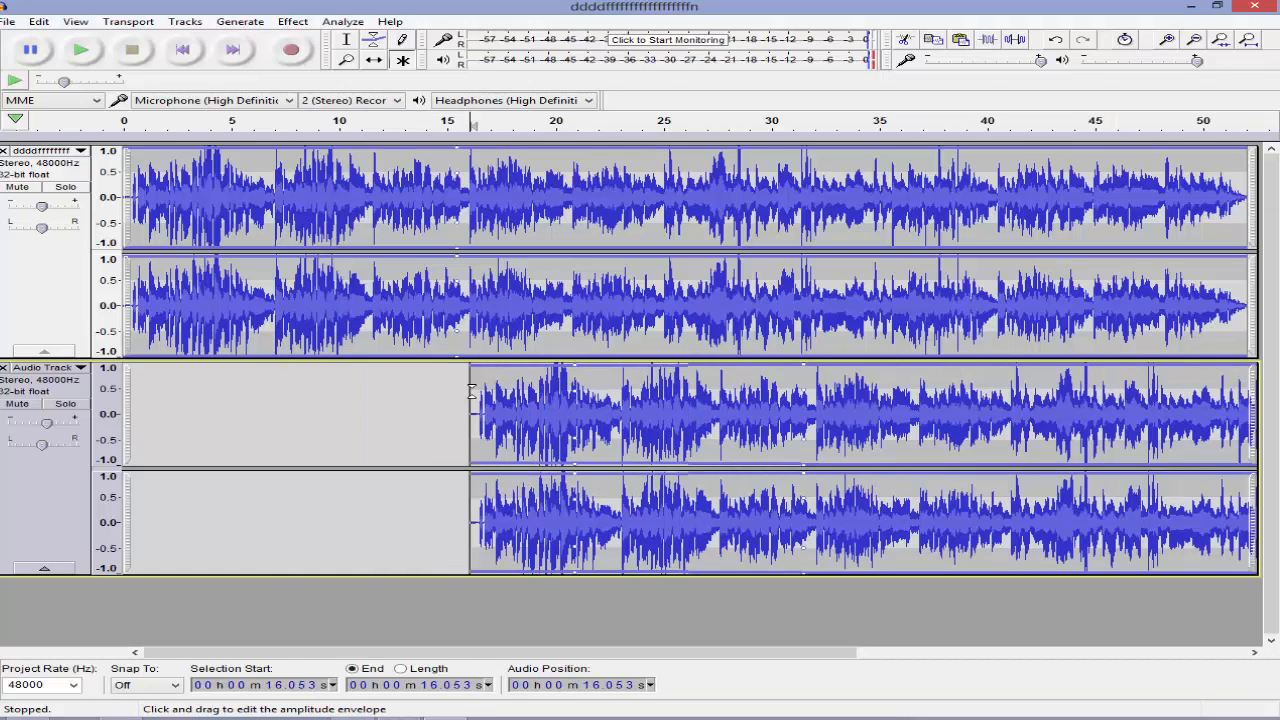
pyautogui.moveTo(478, 390); pyautogui.dragTo(356, 395)
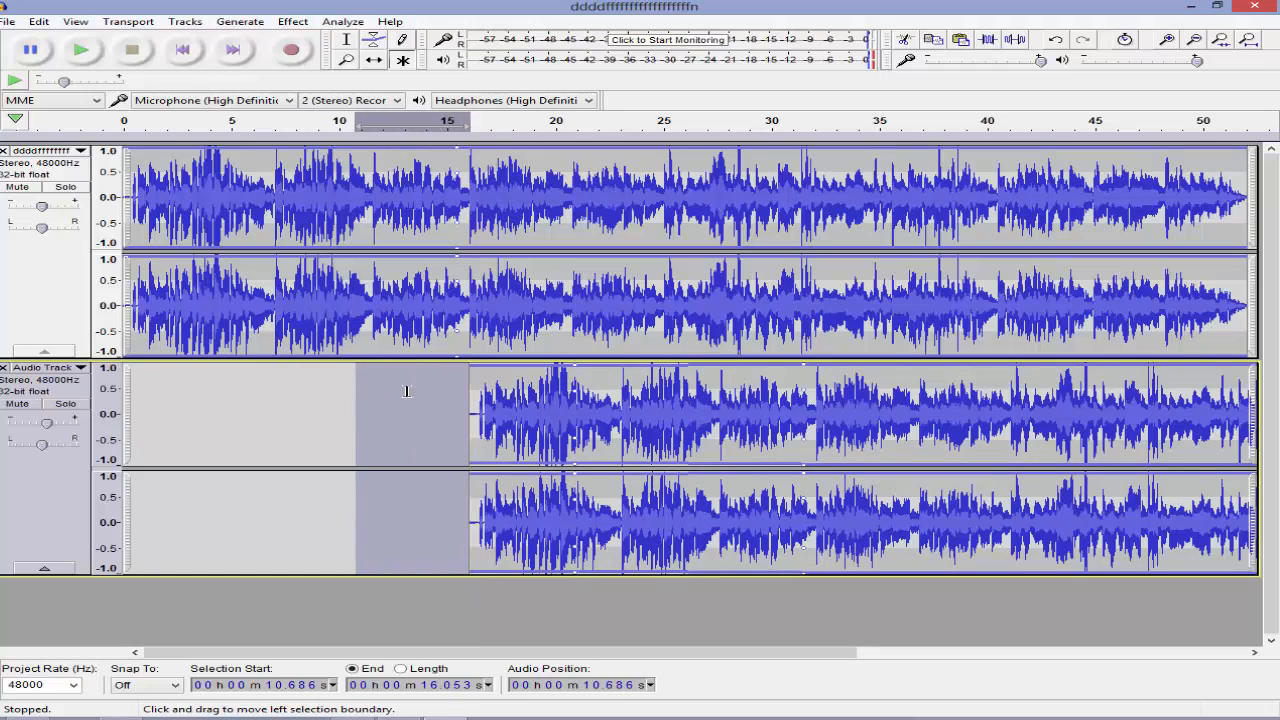
pyautogui.click(534, 384)
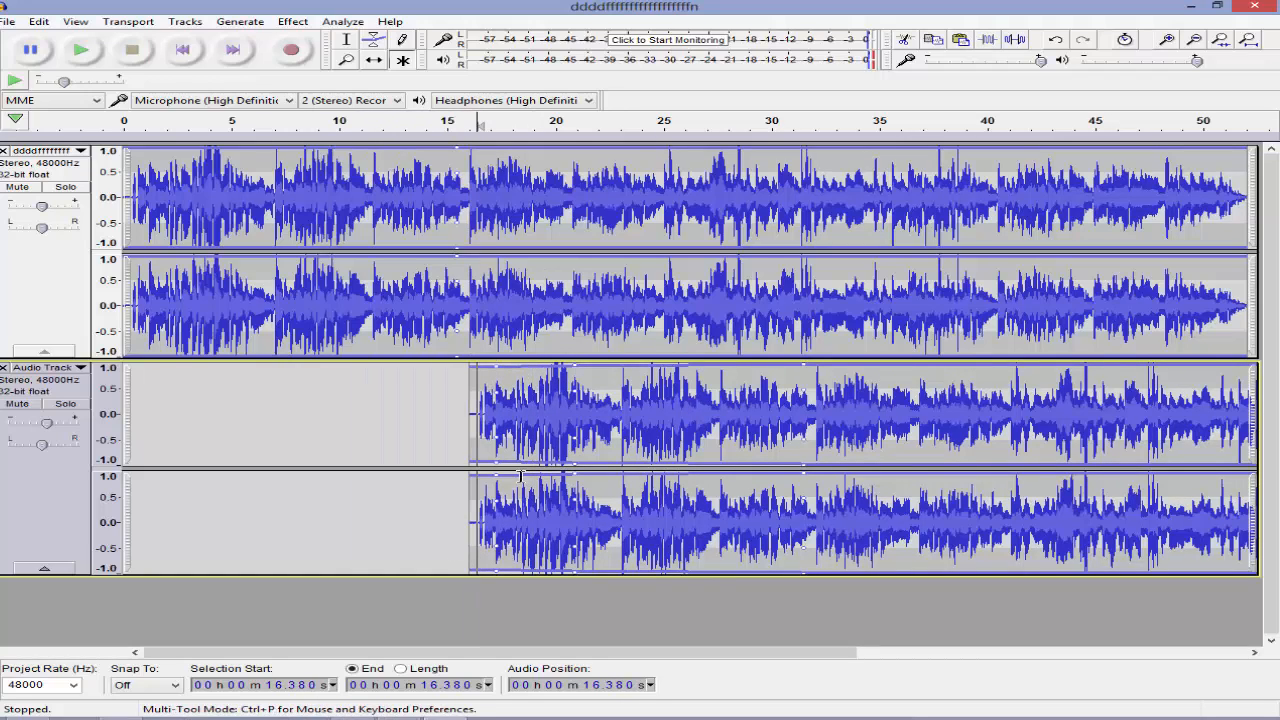
# Select the whole pasted clip and try to shift it earlier from its end with the Multi-Tool
pyautogui.click(784, 488)
pyautogui.doubleClick(783, 486)
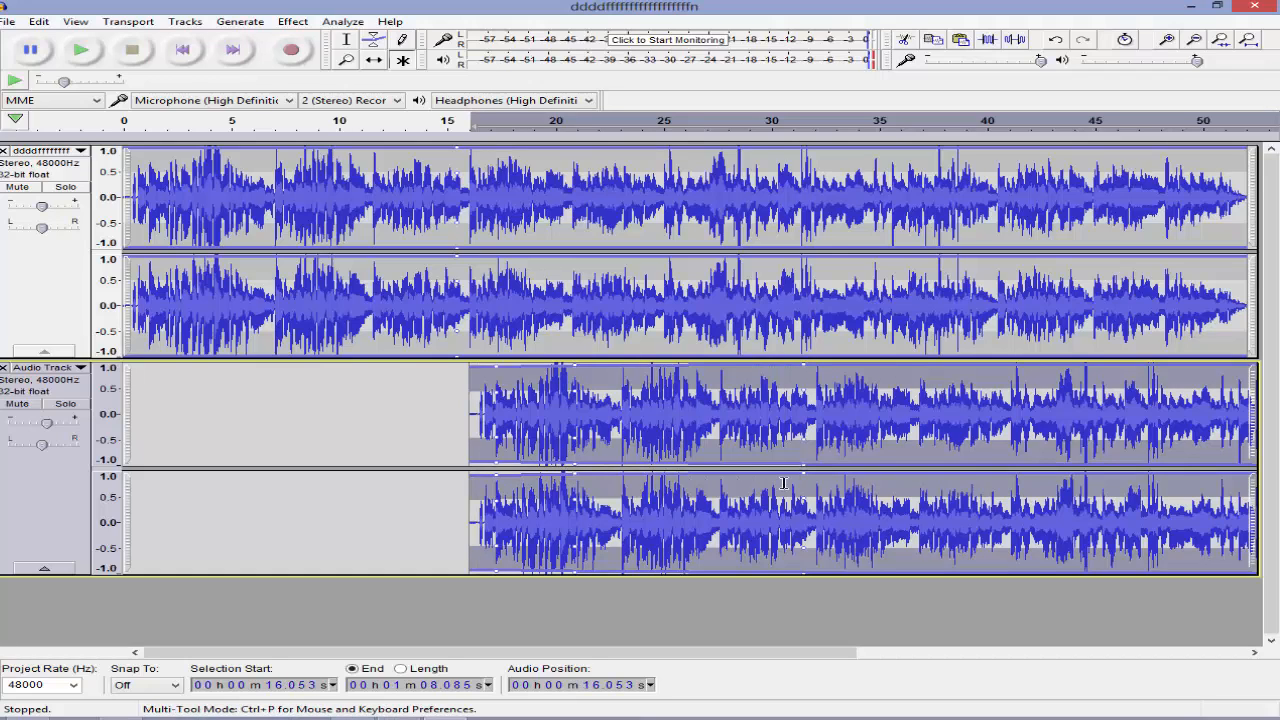
pyautogui.scroll(4, 703, 485)
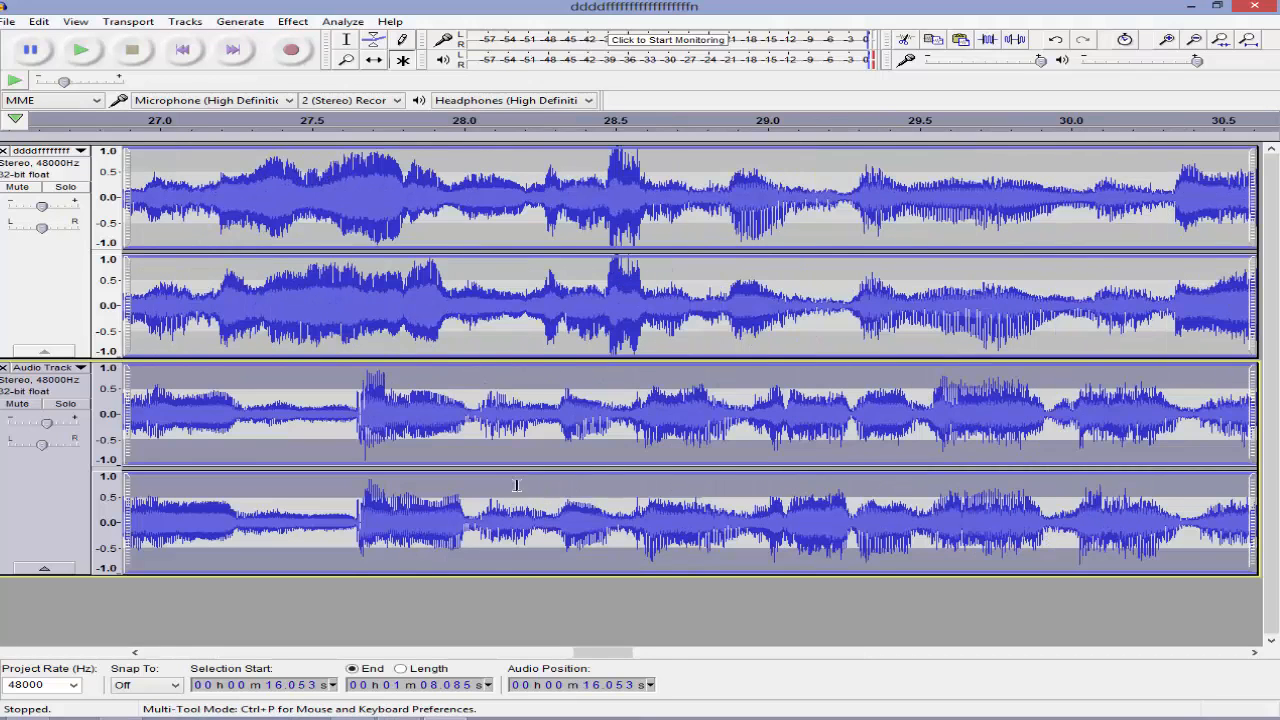
pyautogui.scroll(-4, 517, 485)
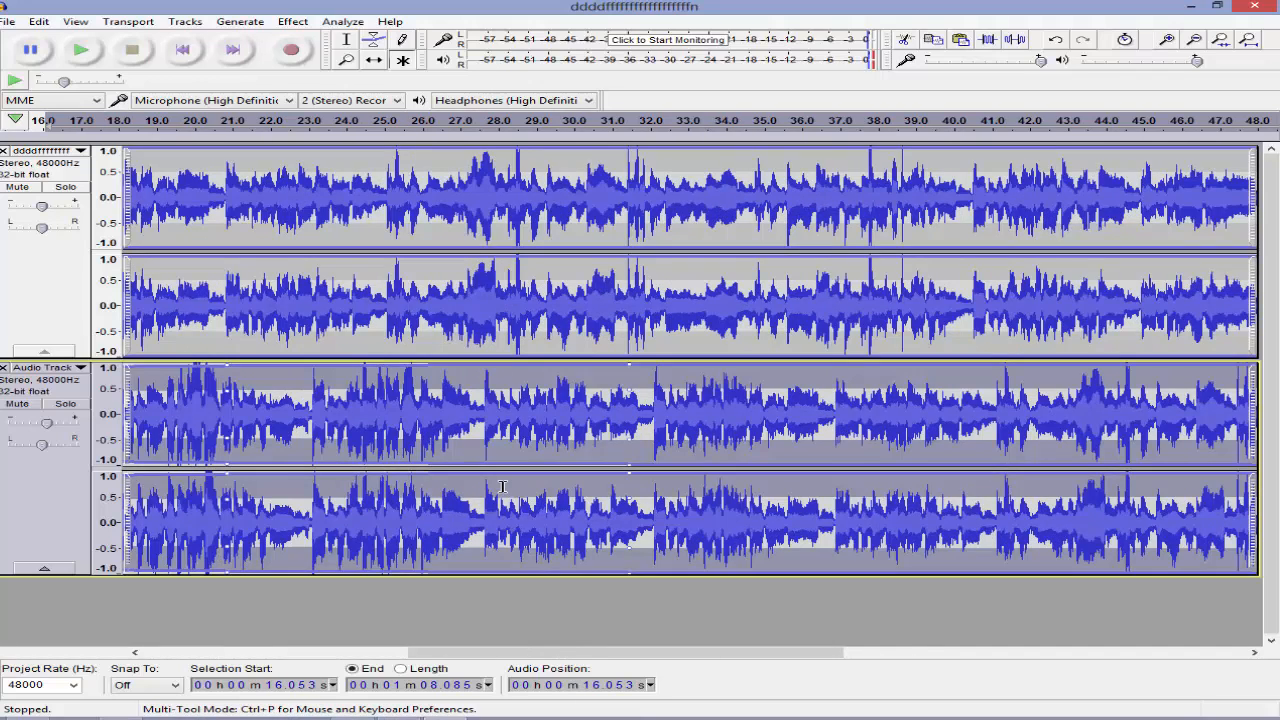
pyautogui.scroll(-3, 503, 487)
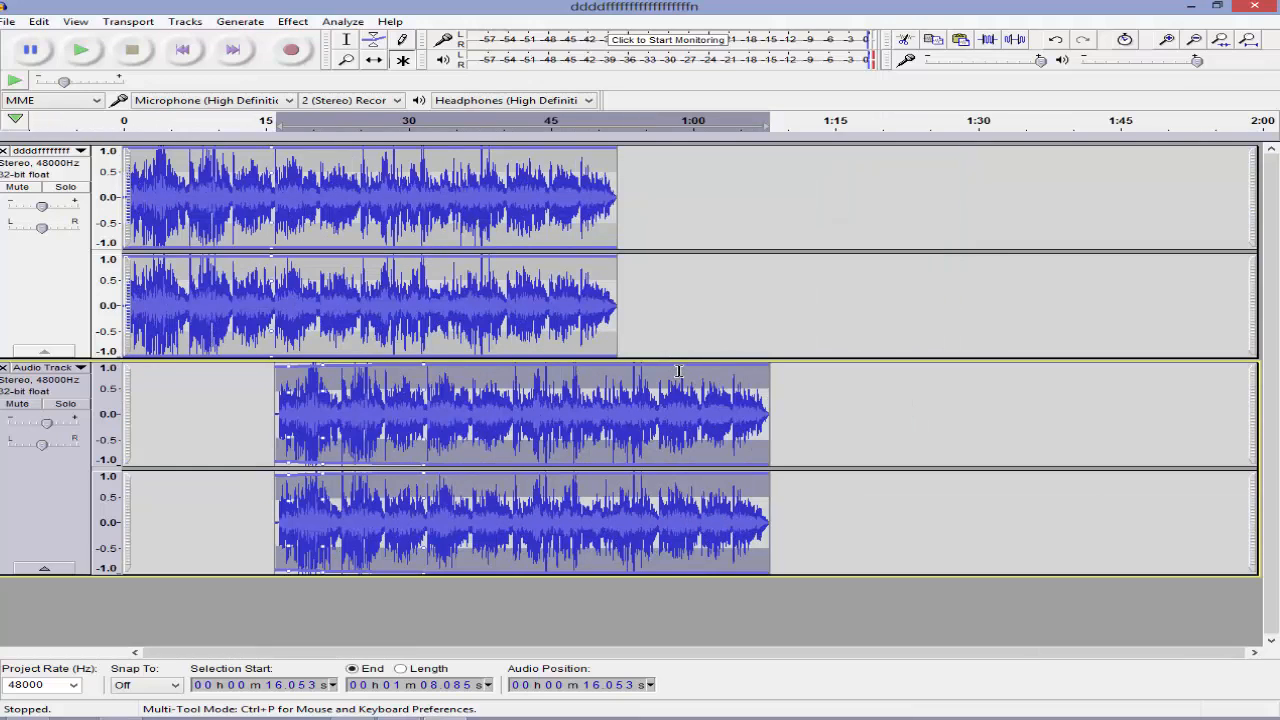
pyautogui.click(770, 371)
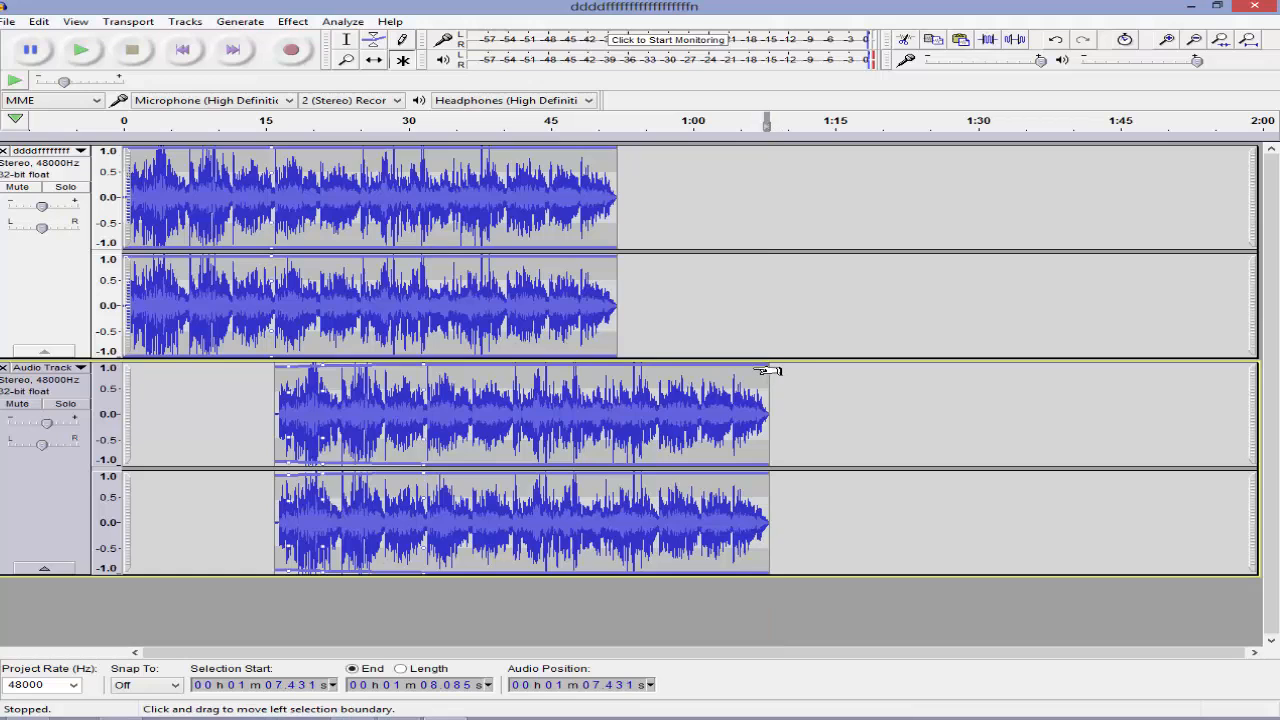
pyautogui.moveTo(768, 371); pyautogui.dragTo(377, 400)
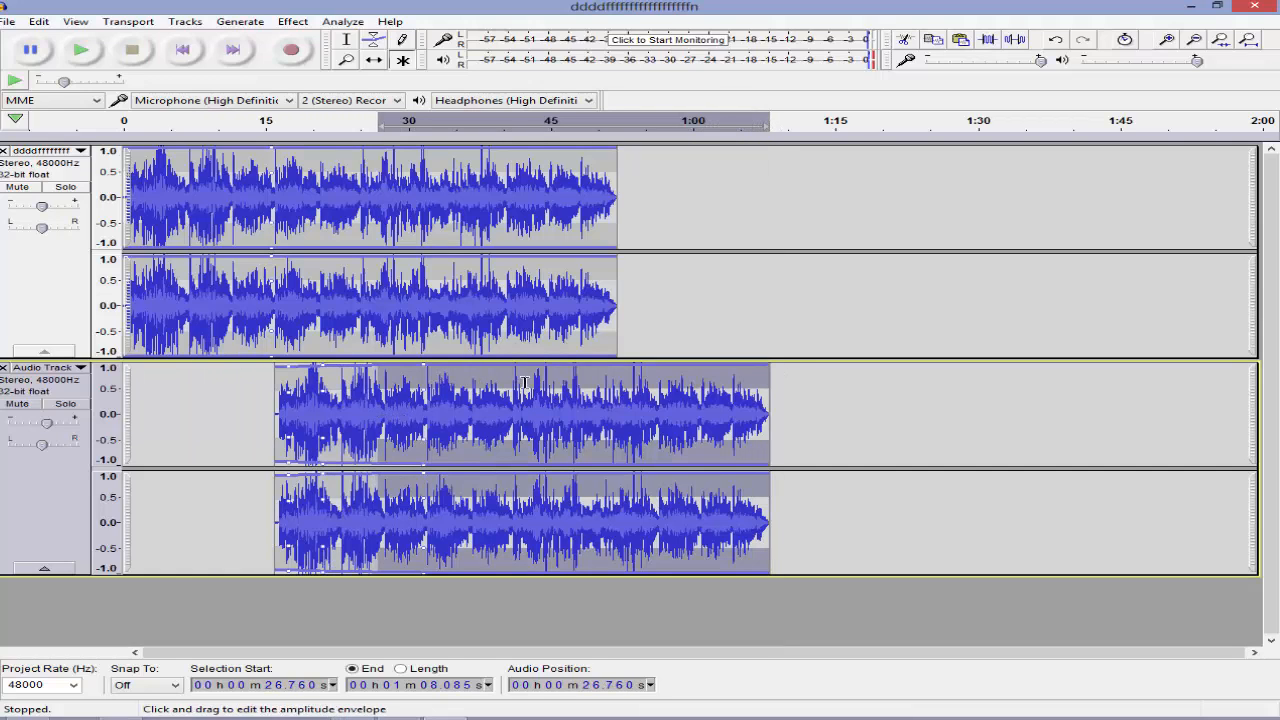
pyautogui.click(531, 378)
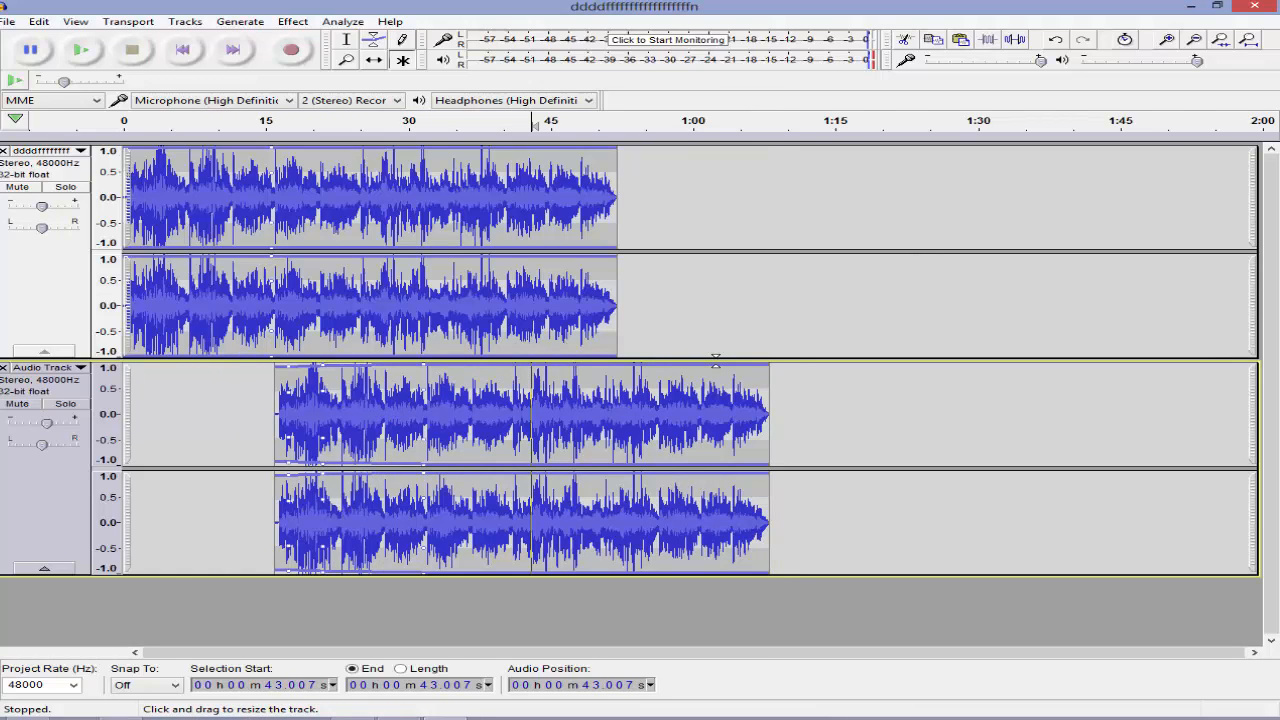
# Try to nudge the selected clip in the second track earlier in small increments
pyautogui.doubleClick(701, 398)
pyautogui.press('Left')
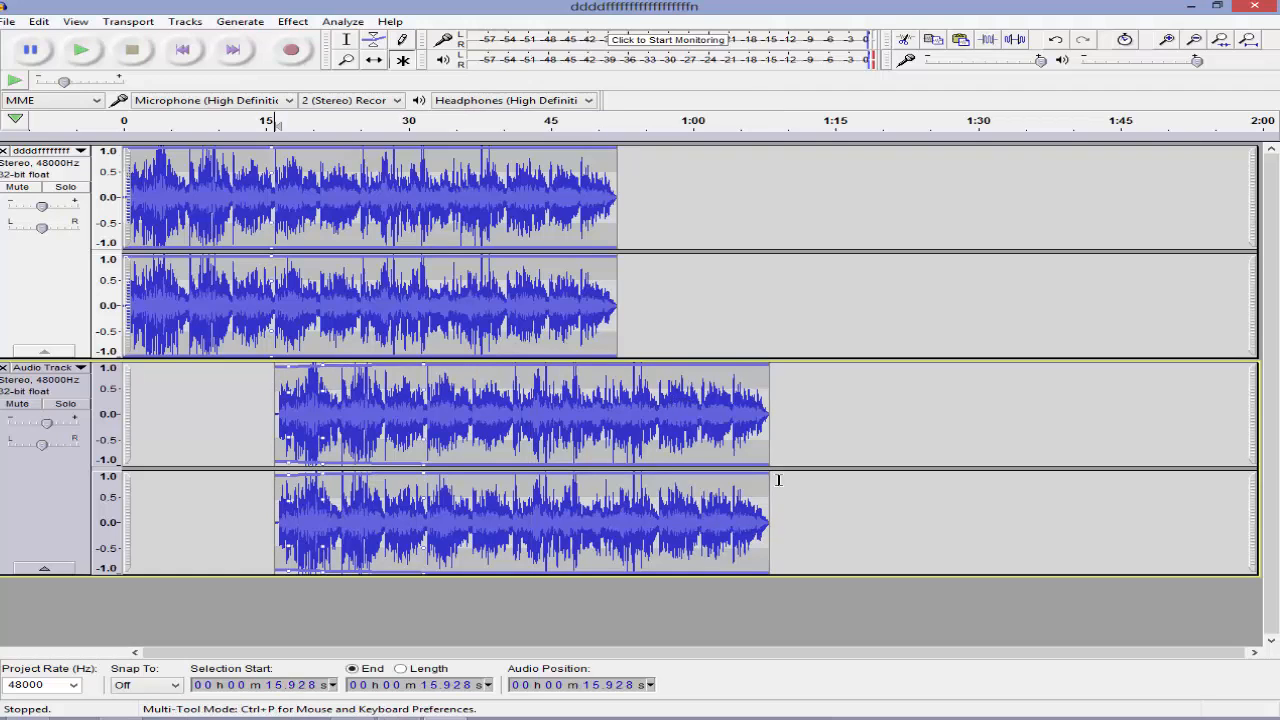
pyautogui.press('Left')
pyautogui.press('Left')
pyautogui.press('Left')
pyautogui.press('Left')
pyautogui.press('Left')
pyautogui.press('Left')
pyautogui.press('Left')
pyautogui.press('Left')
# Select the second track's clip and move it with the Time Shift Tool so it starts at 0 seconds, aligned with the music track
pyautogui.doubleClick(476, 400)
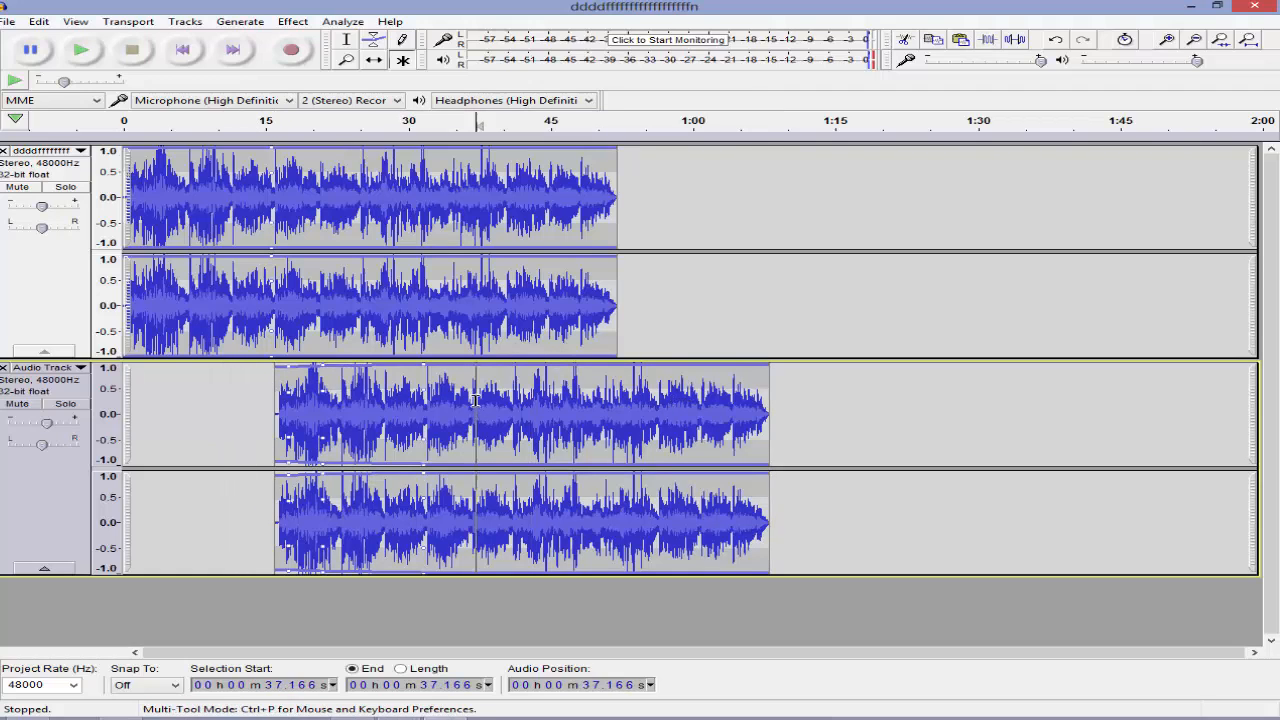
pyautogui.click(372, 60)
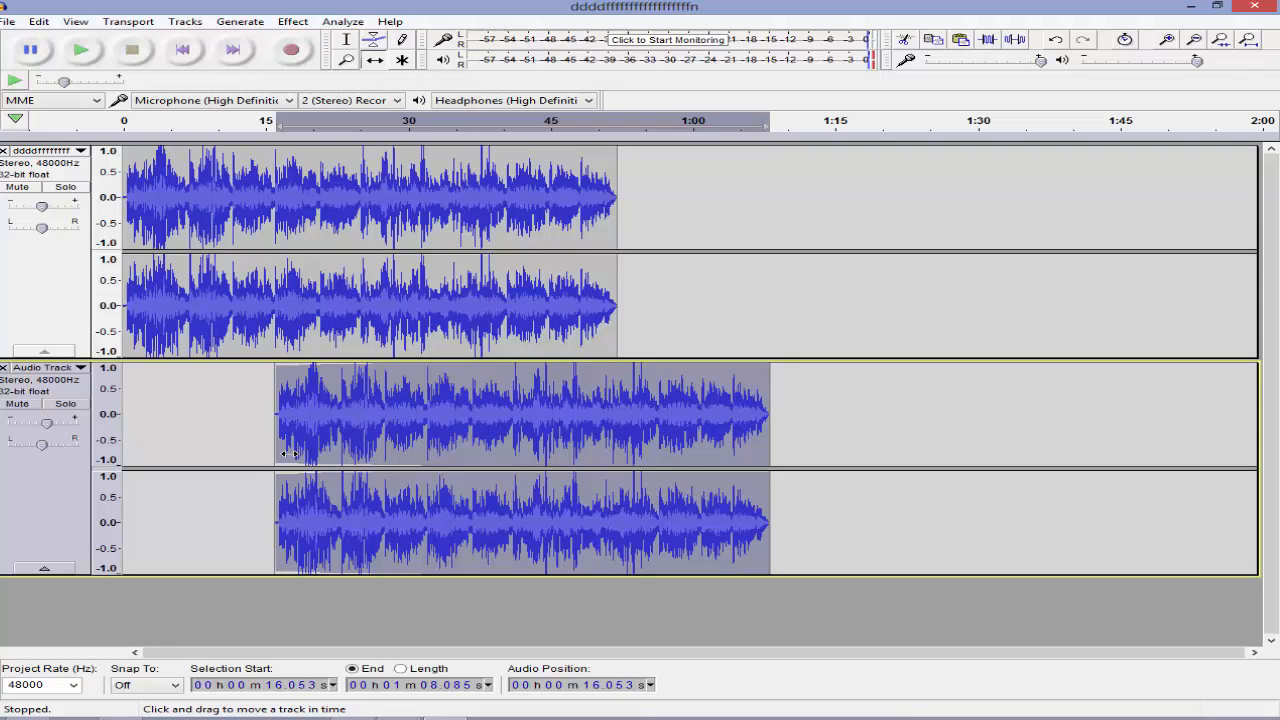
pyautogui.moveTo(278, 454); pyautogui.dragTo(152, 452)
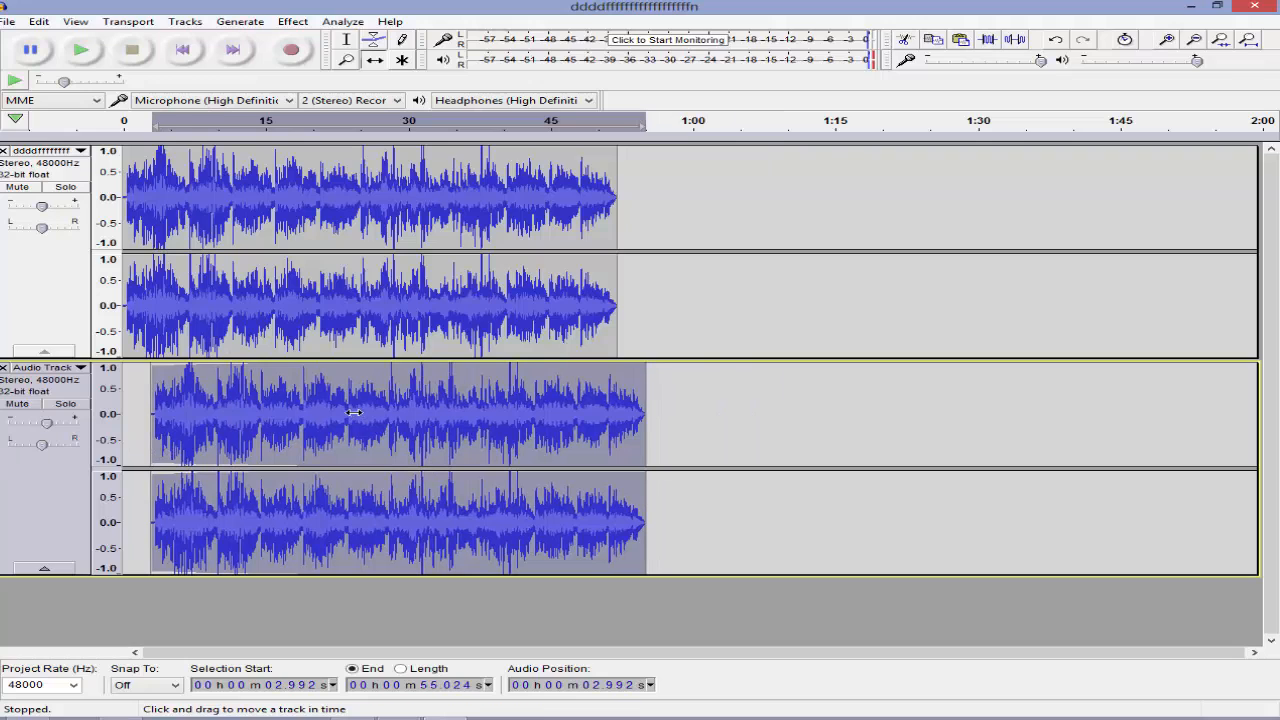
pyautogui.moveTo(354, 412)
pyautogui.mouseDown()
pyautogui.moveTo(190, 412)
pyautogui.moveTo(332, 412)
pyautogui.mouseUp()
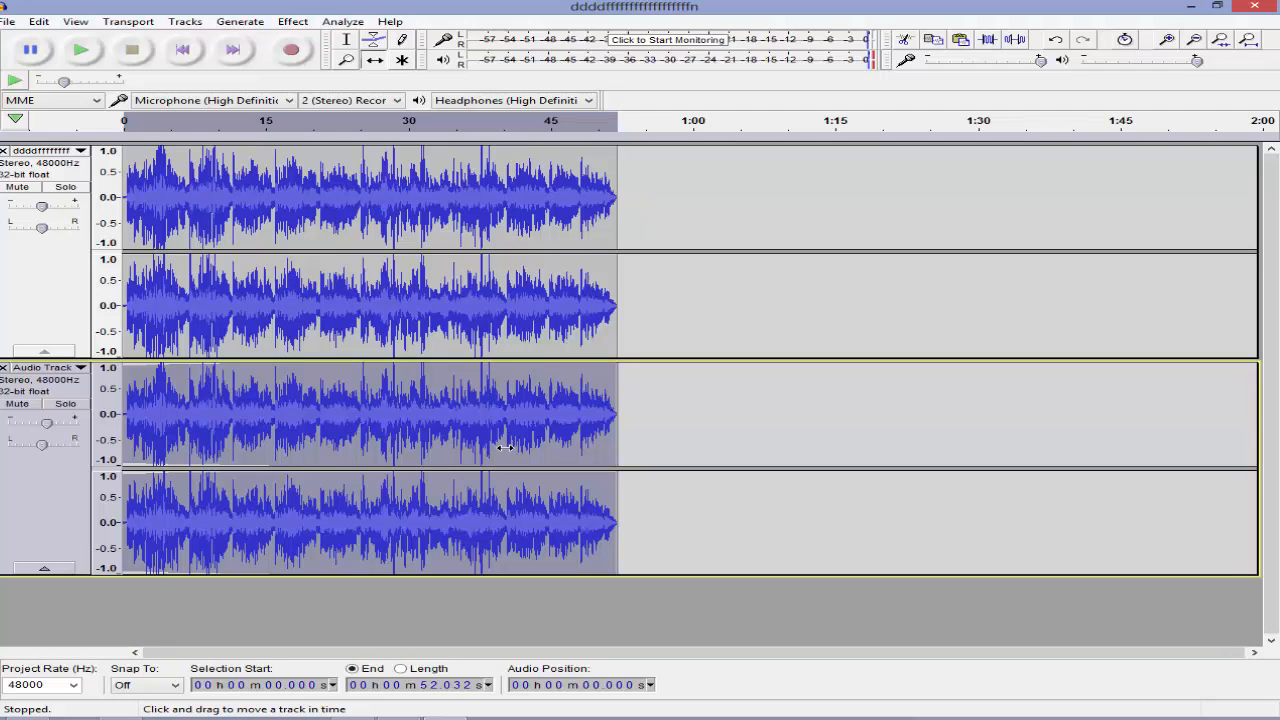
# Switch to the Selection Tool and select the second track's whole clip
pyautogui.click(346, 40)
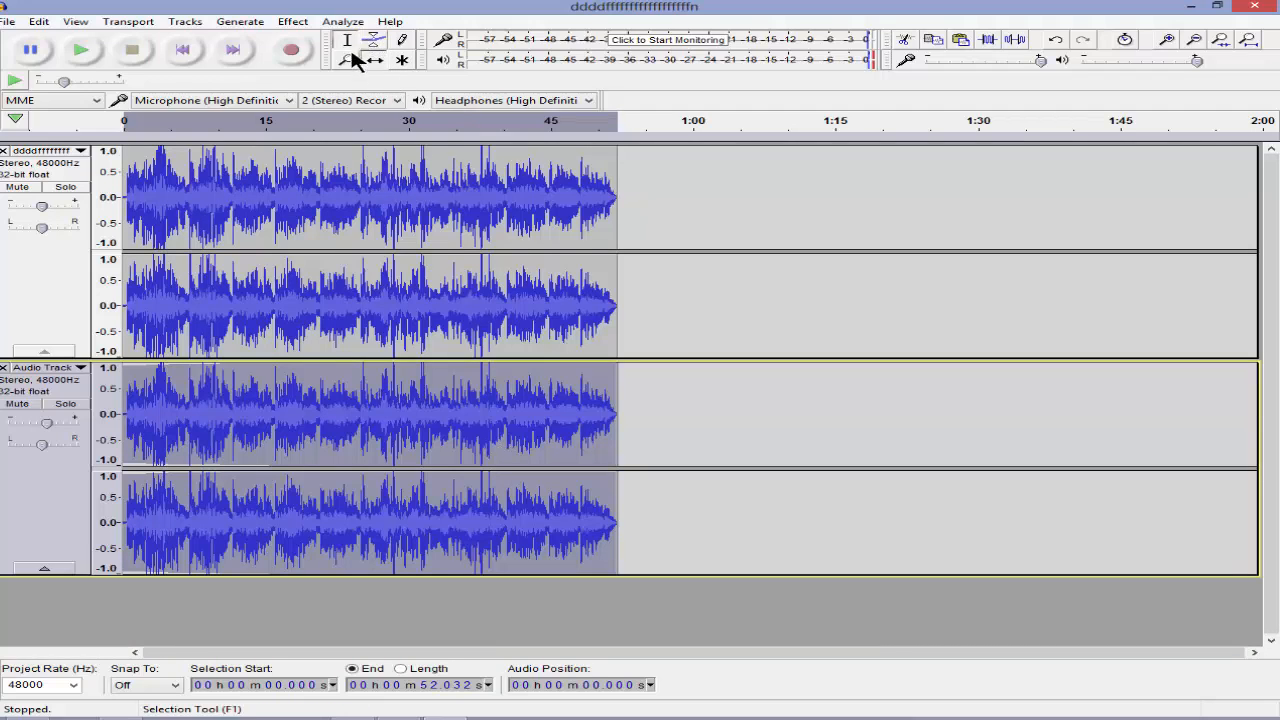
pyautogui.press('Down')
pyautogui.click(1167, 41)
pyautogui.click(1167, 41)
pyautogui.click(1167, 41)
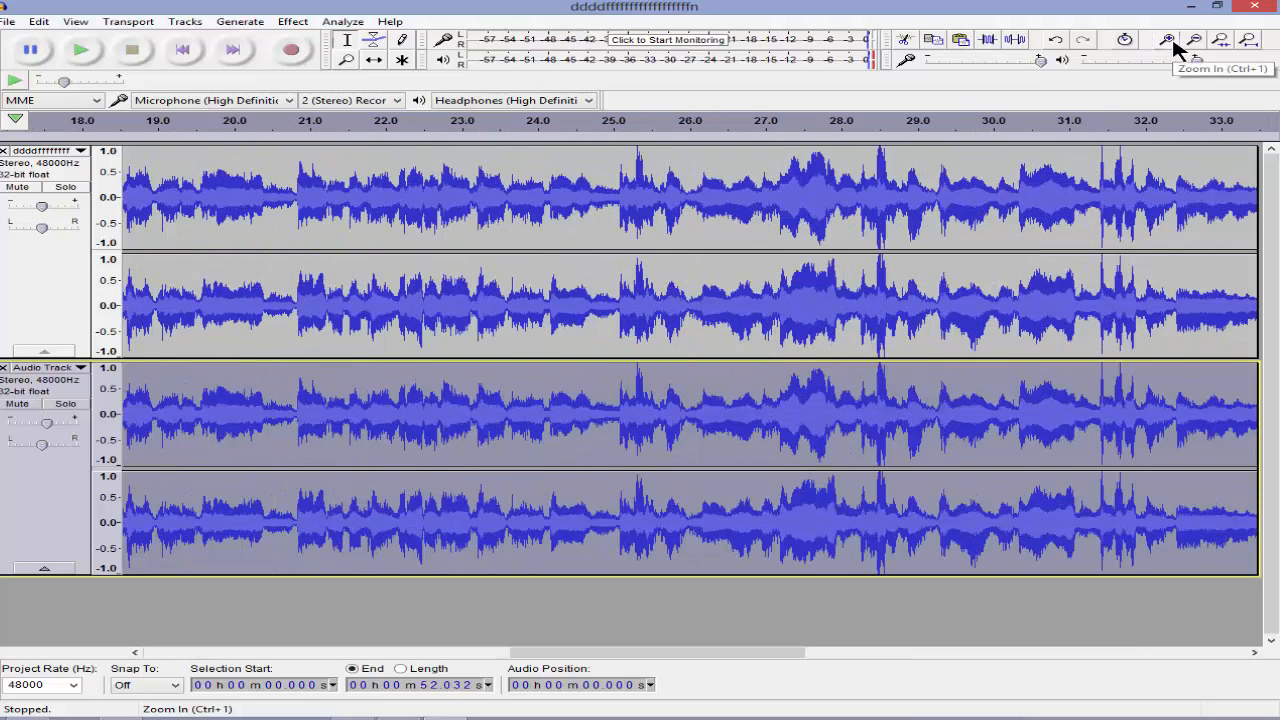
pyautogui.moveTo(594, 651); pyautogui.dragTo(107, 648)
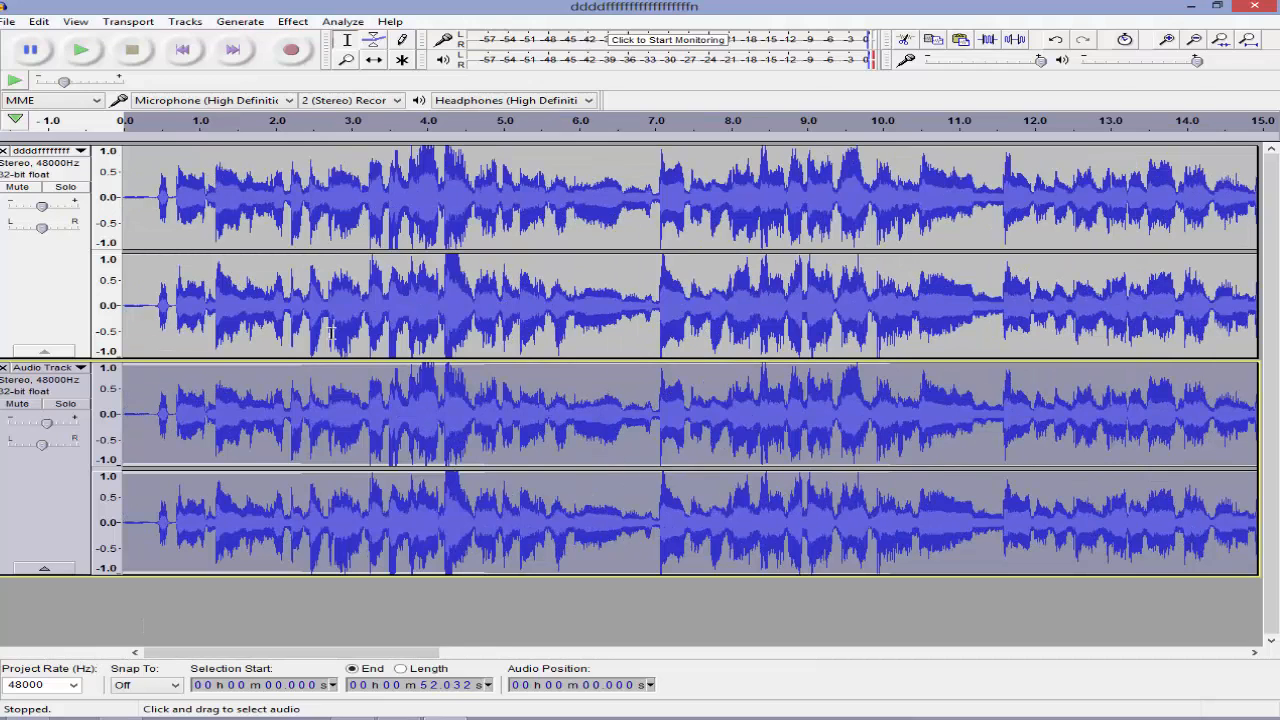
pyautogui.click(592, 397)
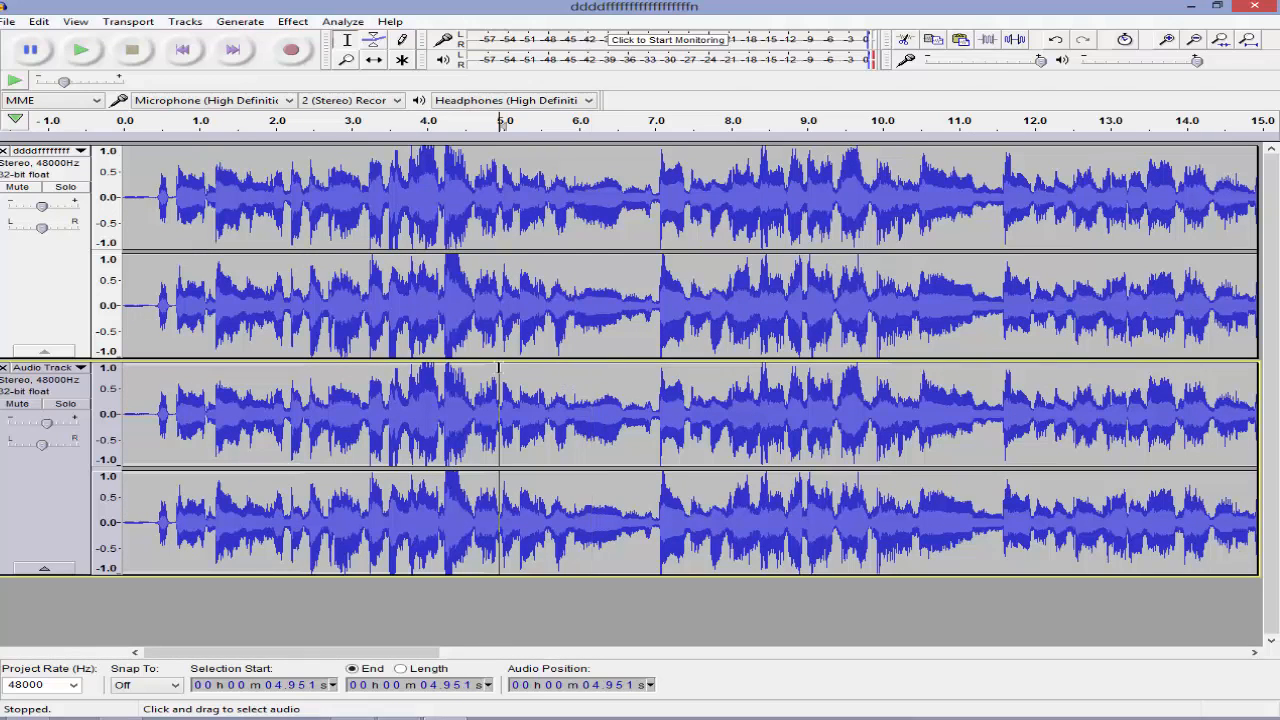
pyautogui.doubleClick(497, 372)
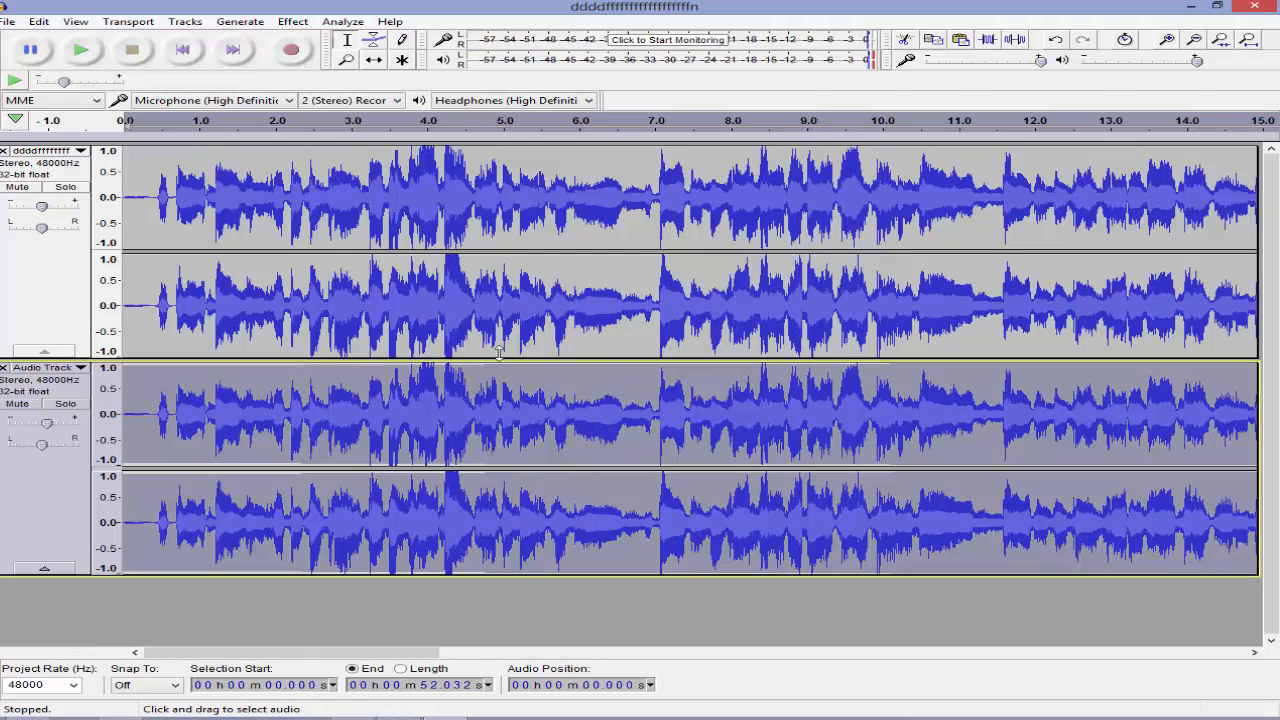
# Lower the second track's volume to silence from its start to about 6.5 seconds with the Envelope Tool, rising to full by 7 seconds
pyautogui.click(373, 39)
pyautogui.click(537, 399)
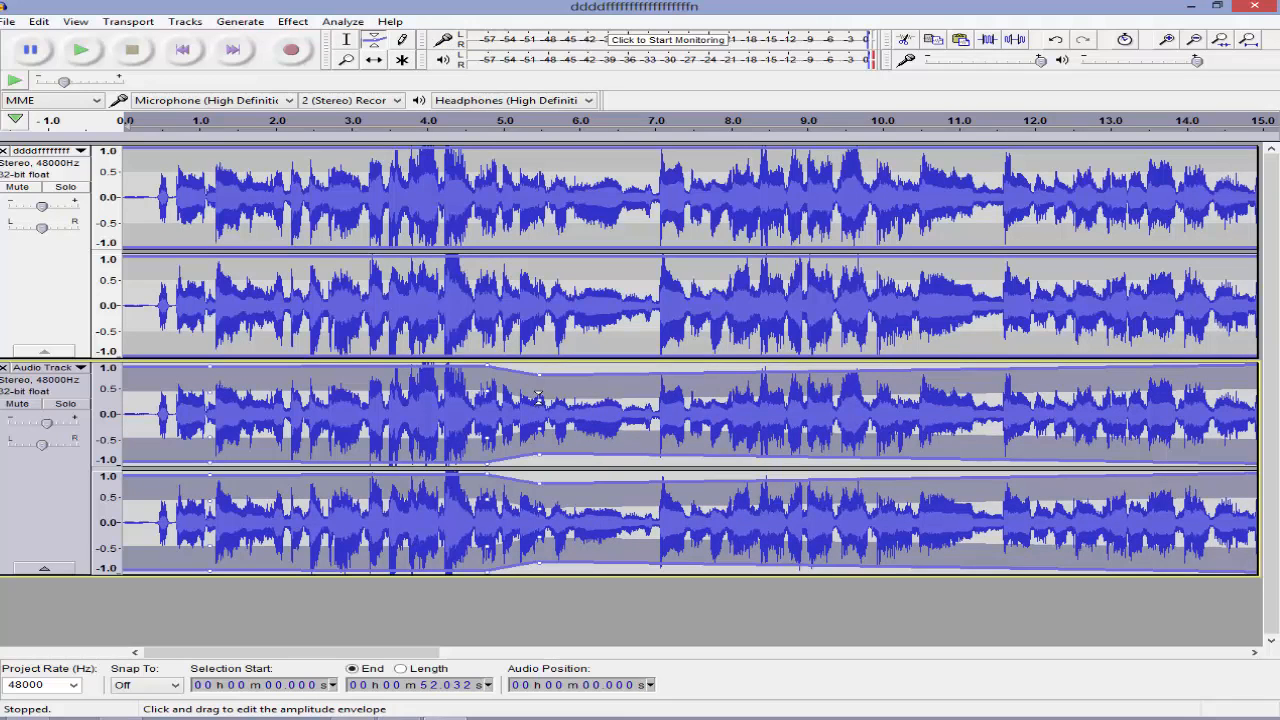
pyautogui.moveTo(538, 374); pyautogui.dragTo(634, 362)
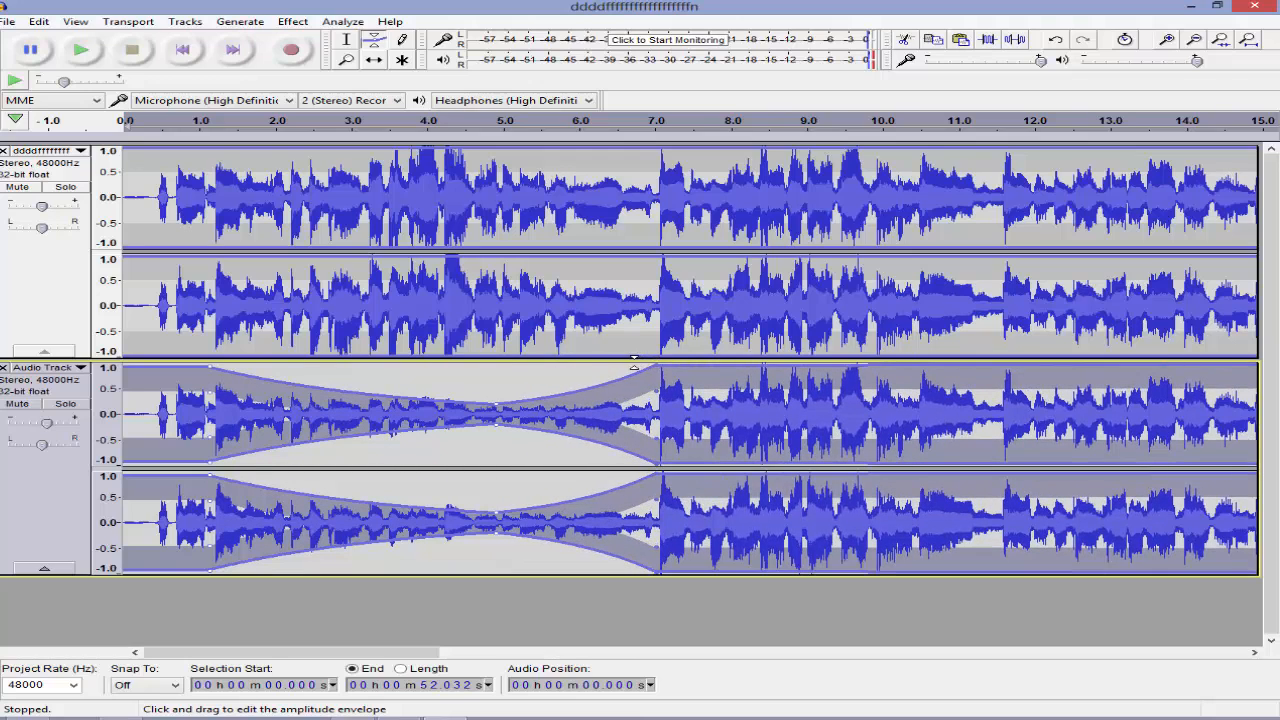
pyautogui.moveTo(495, 404); pyautogui.dragTo(492, 415)
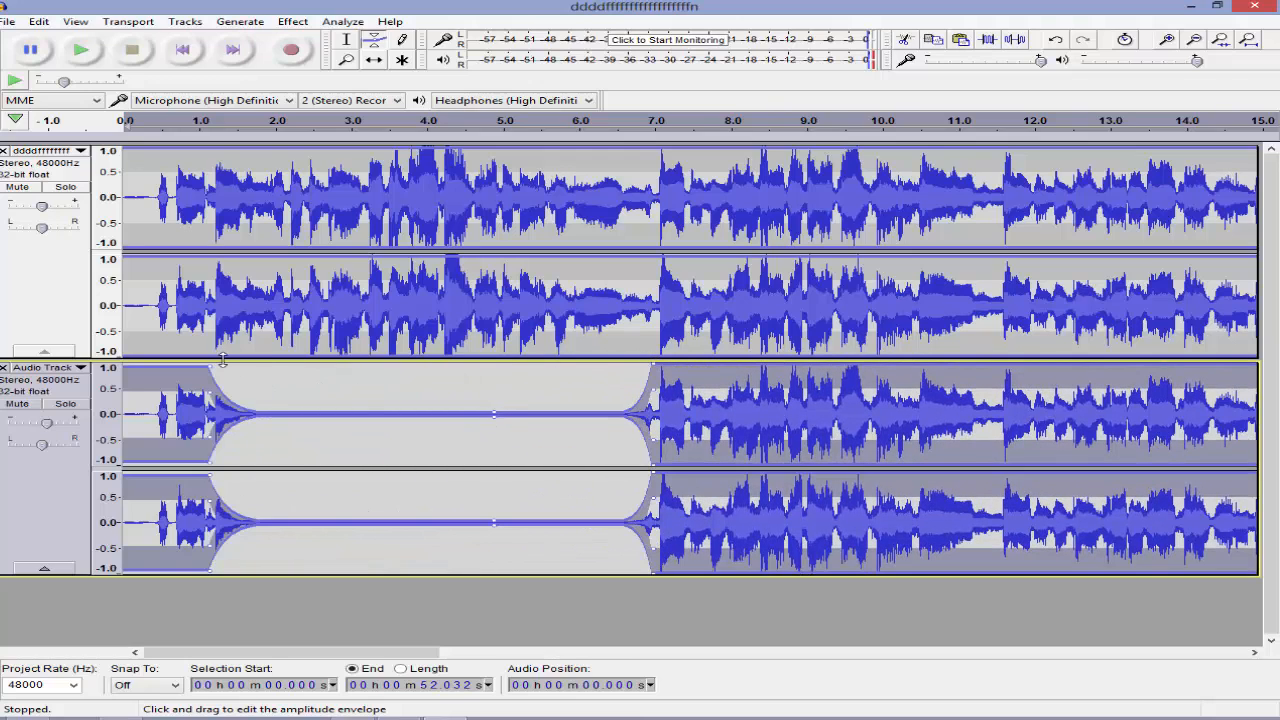
pyautogui.moveTo(212, 367); pyautogui.dragTo(135, 447)
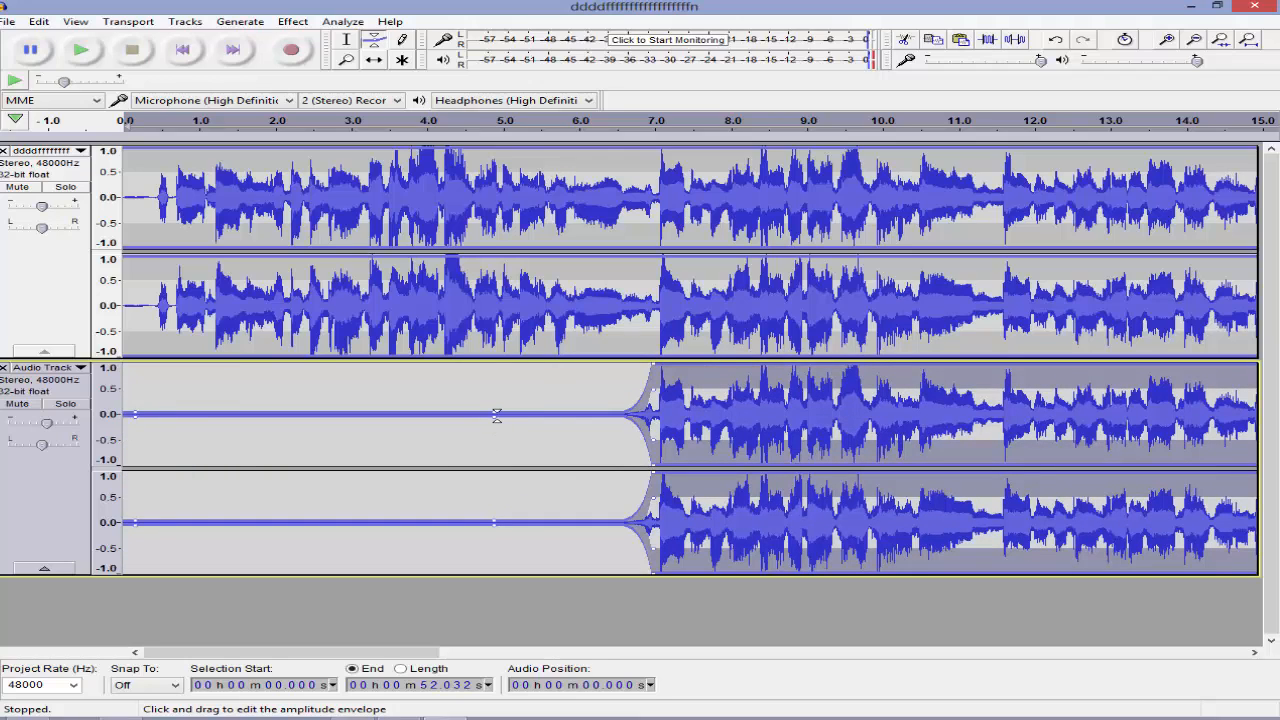
# Play both tracks from about 16.6 seconds and stop playback at about 25 seconds
pyautogui.moveTo(383, 653); pyautogui.dragTo(646, 652)
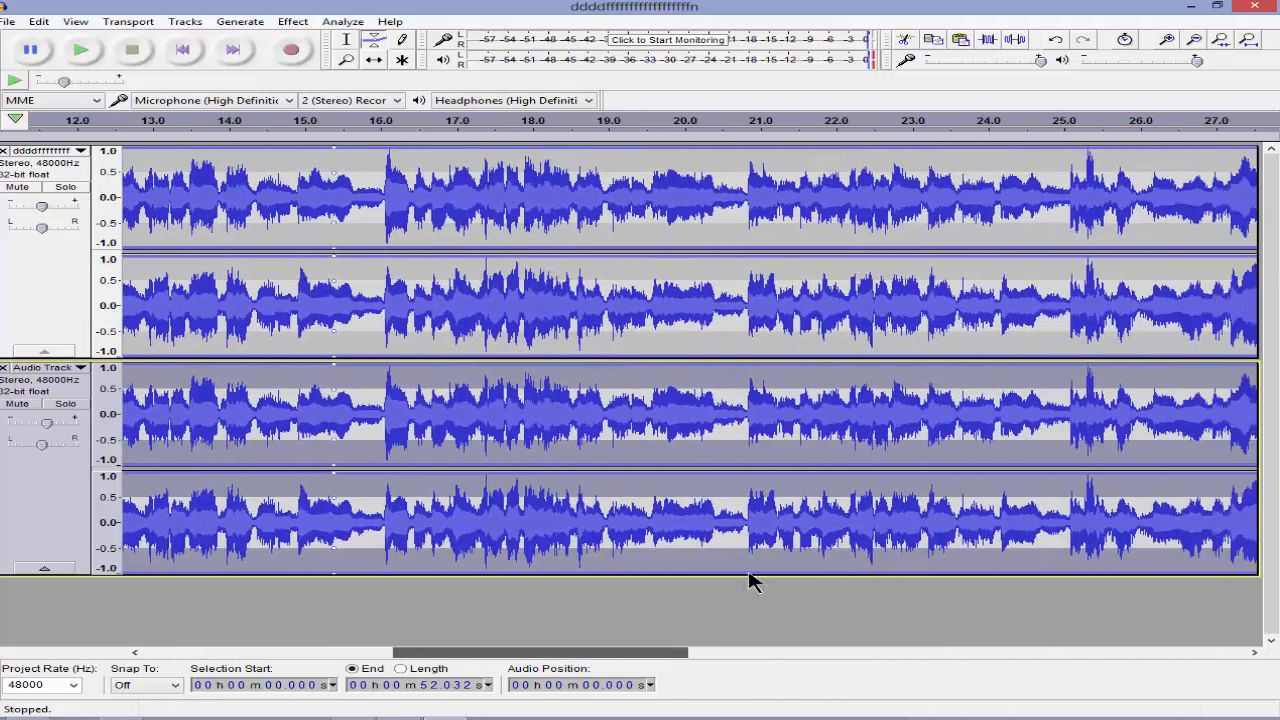
pyautogui.click(606, 137)
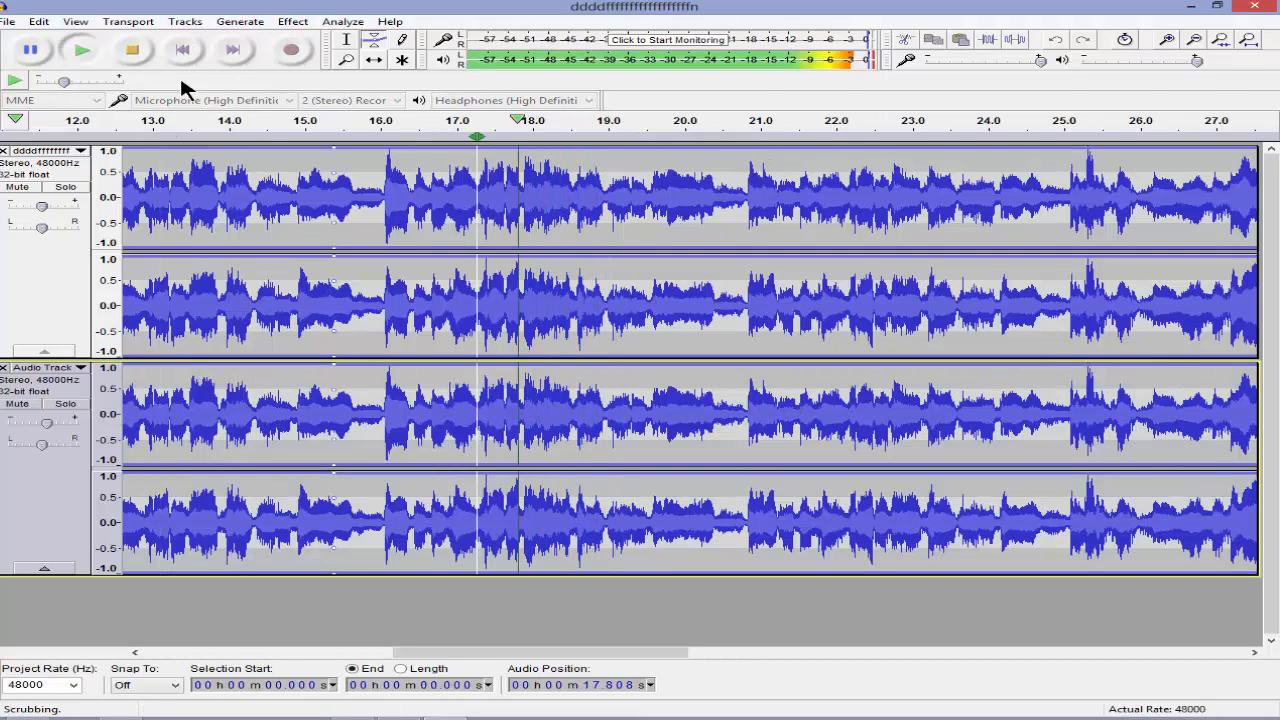
pyautogui.click(133, 52)
pyautogui.click(85, 52)
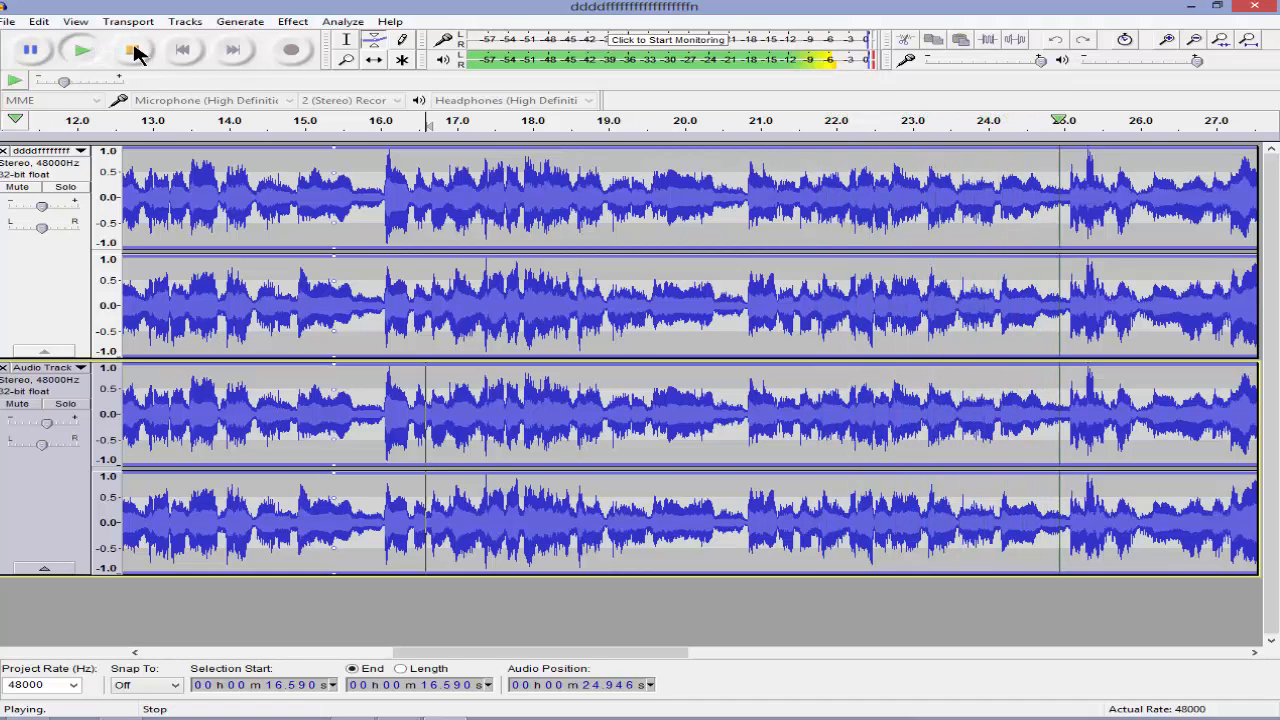
pyautogui.click(135, 52)
# Shape a volume dip in the first track's envelope between about 22.5 and 25 seconds, lowest at about 24.5 seconds
pyautogui.moveTo(1079, 155); pyautogui.dragTo(1059, 147)
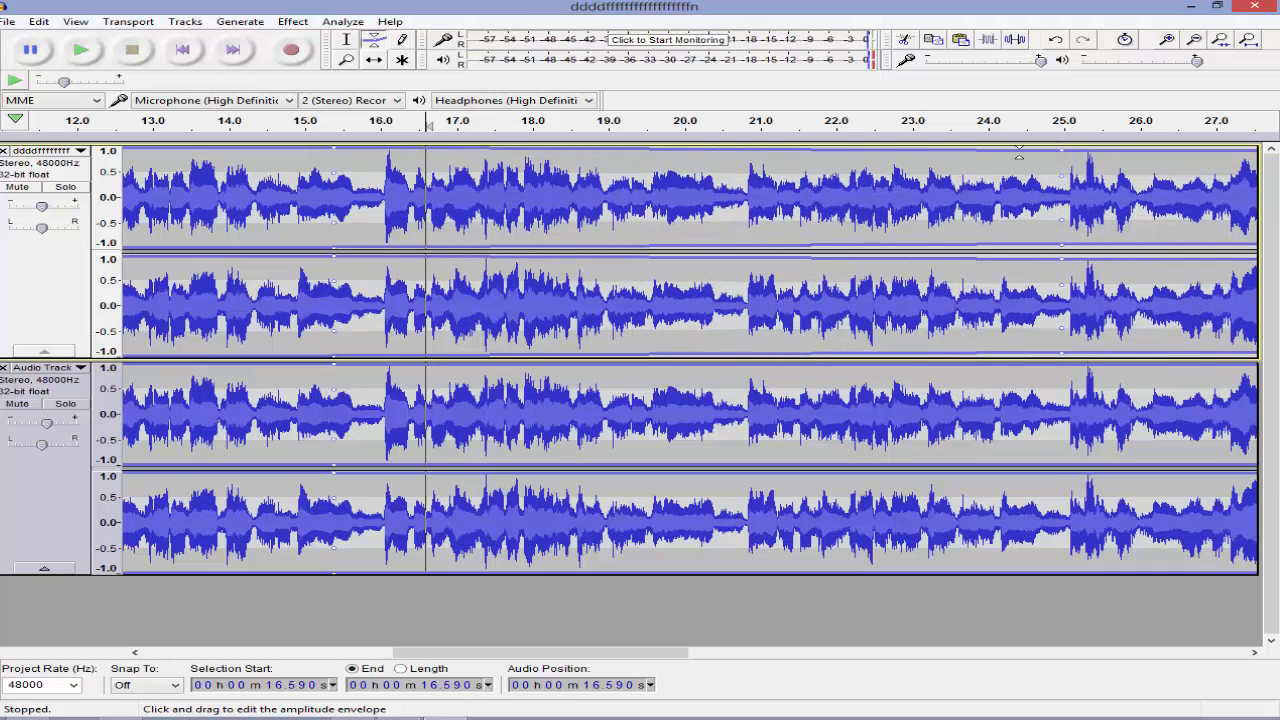
pyautogui.click(1020, 152)
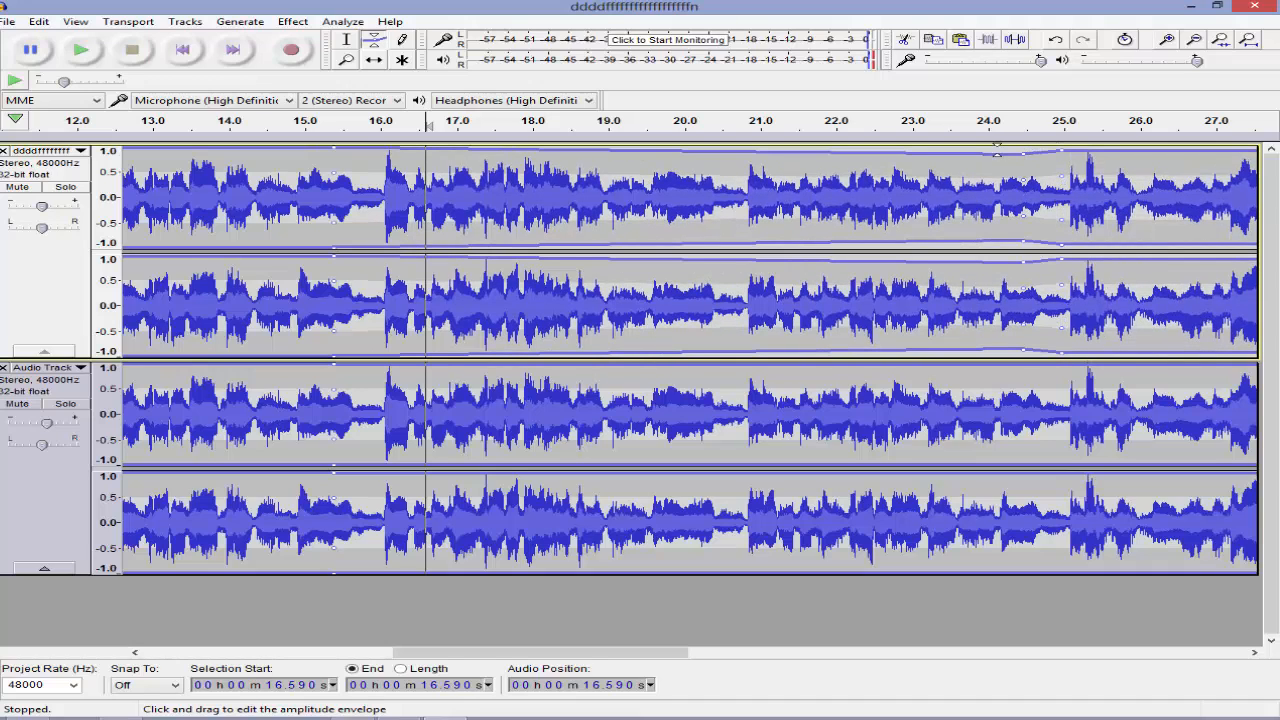
pyautogui.click(997, 147)
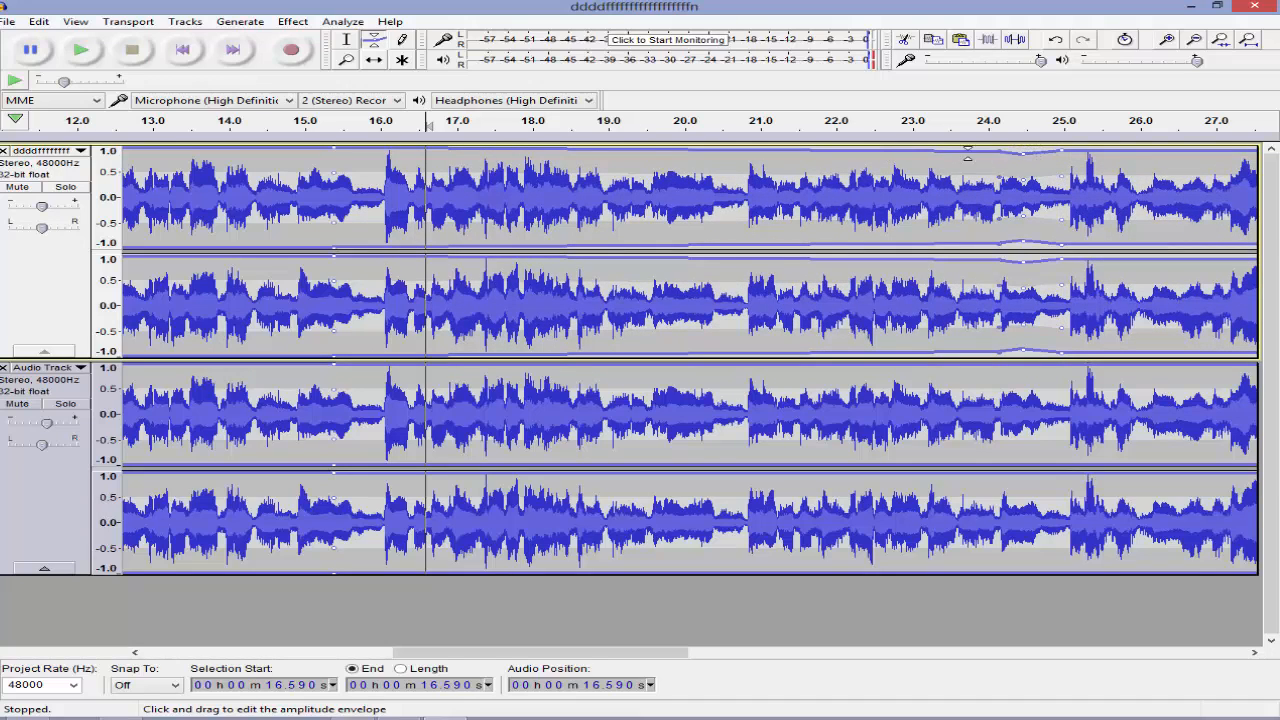
pyautogui.moveTo(968, 153); pyautogui.dragTo(871, 147)
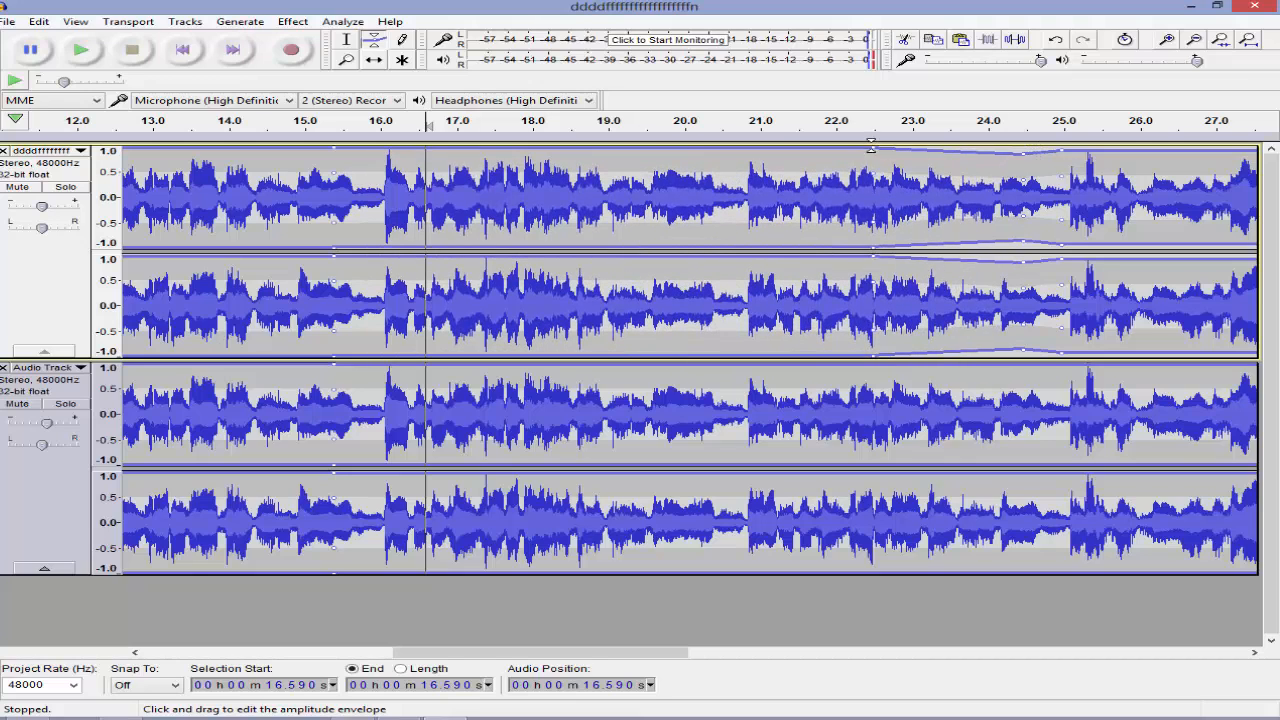
pyautogui.moveTo(1019, 153); pyautogui.dragTo(1026, 186)
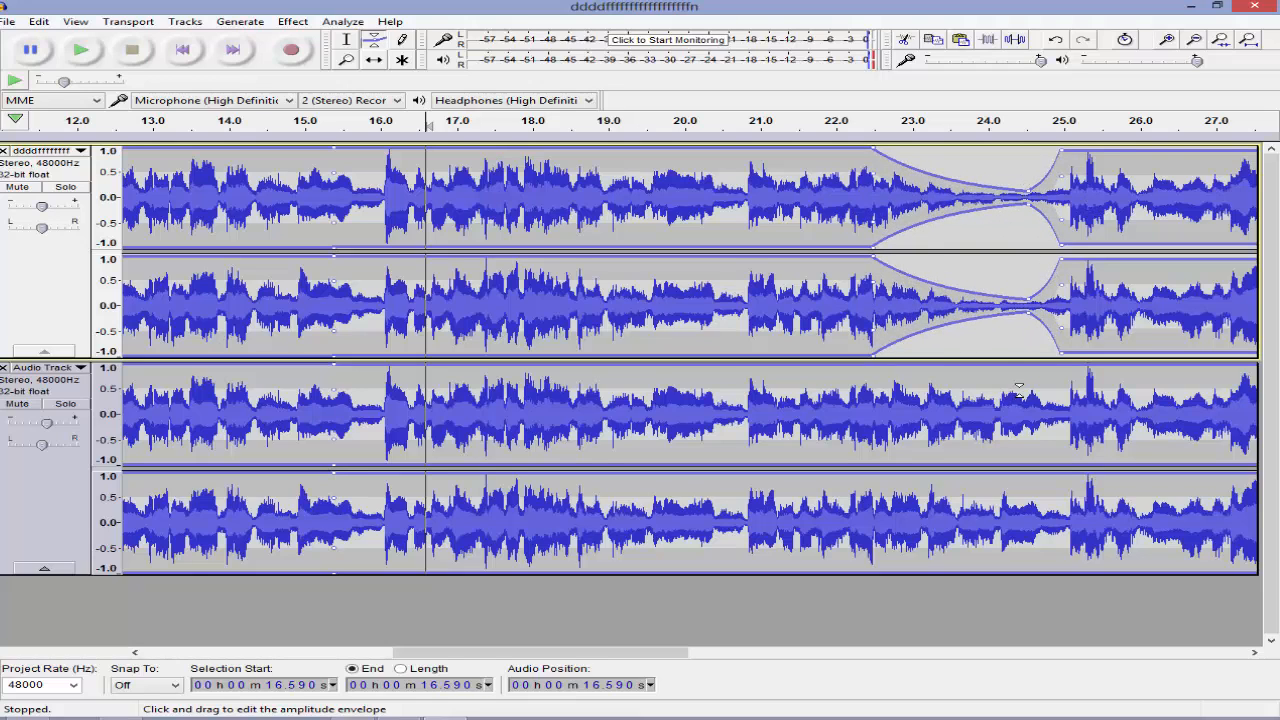
# Drop the second track's envelope to silence from just after 25 seconds to the end of the clip
pyautogui.click(1018, 375)
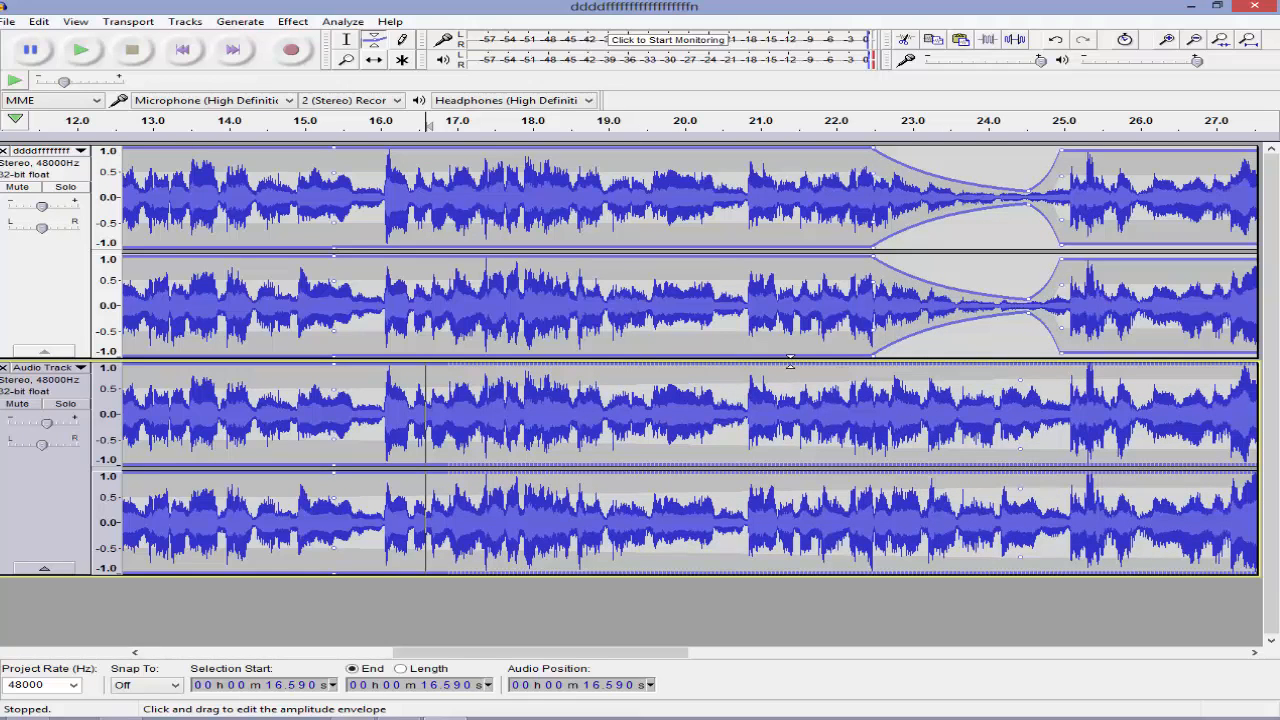
pyautogui.click(856, 371)
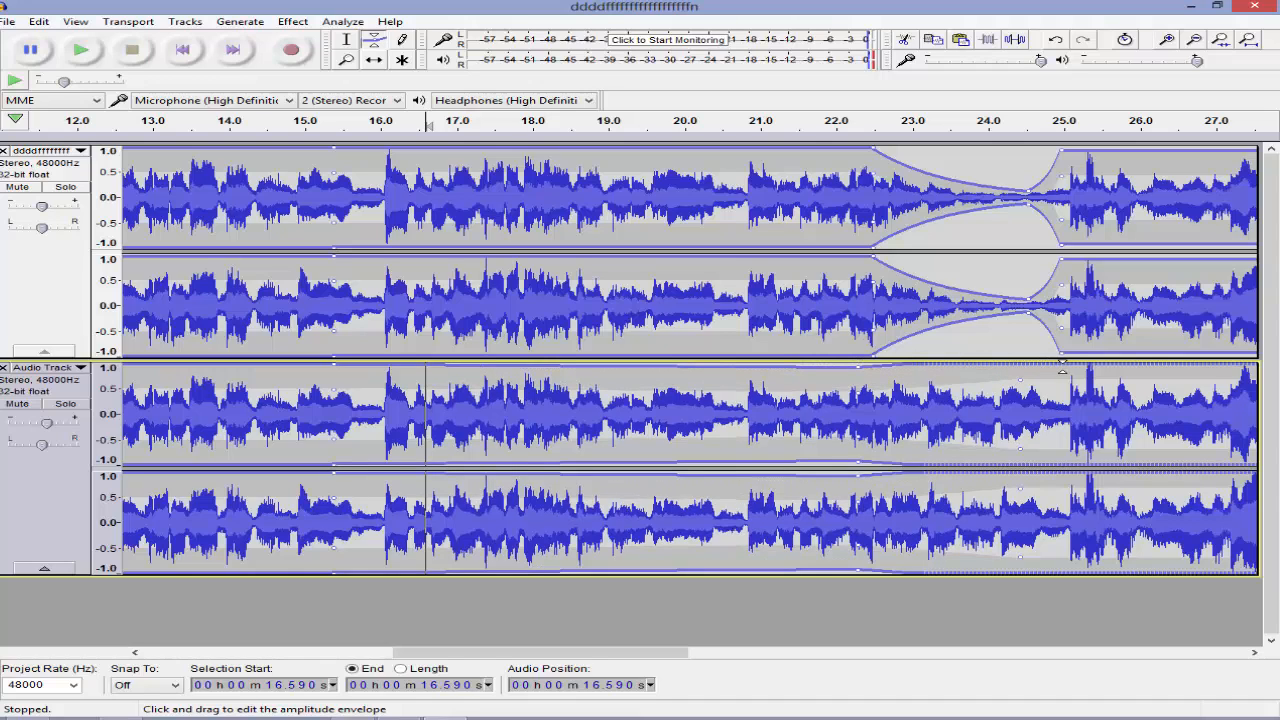
pyautogui.click(1062, 372)
pyautogui.moveTo(1099, 371); pyautogui.dragTo(1156, 432)
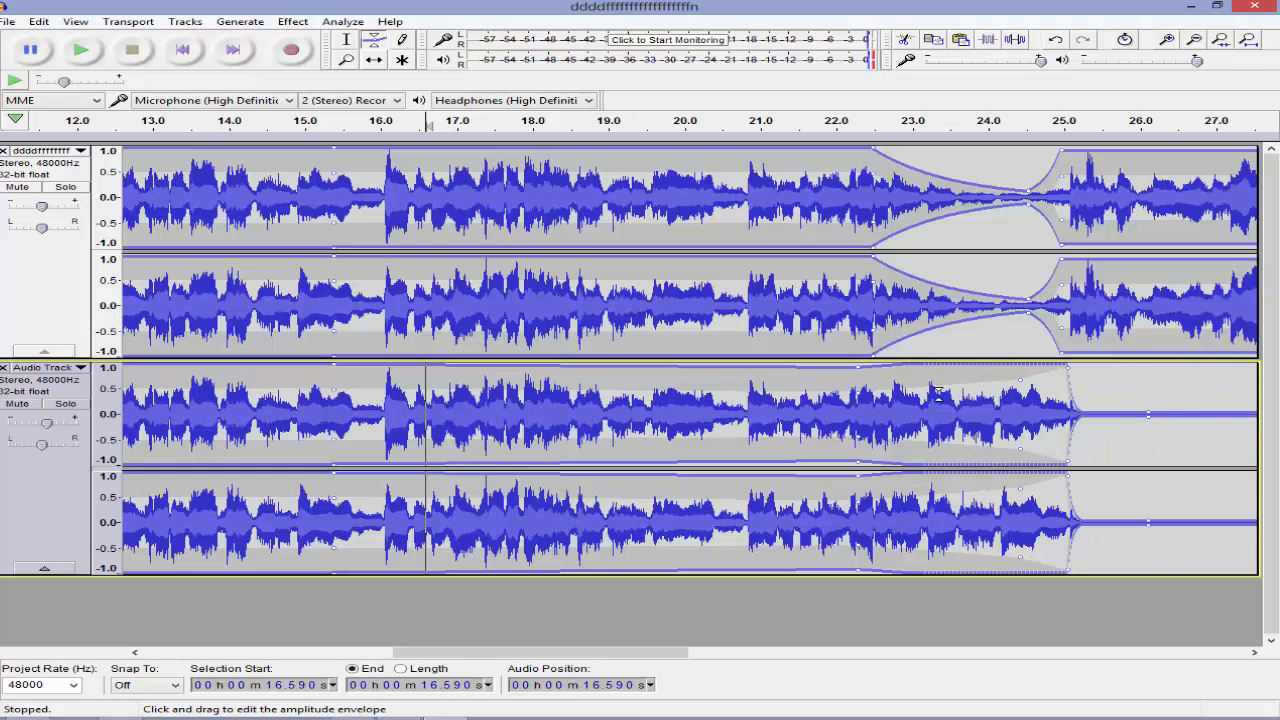
# Try a Change Pitch of 0.987 percent on the second track's whole clip and undo it
pyautogui.moveTo(600, 654); pyautogui.dragTo(357, 652)
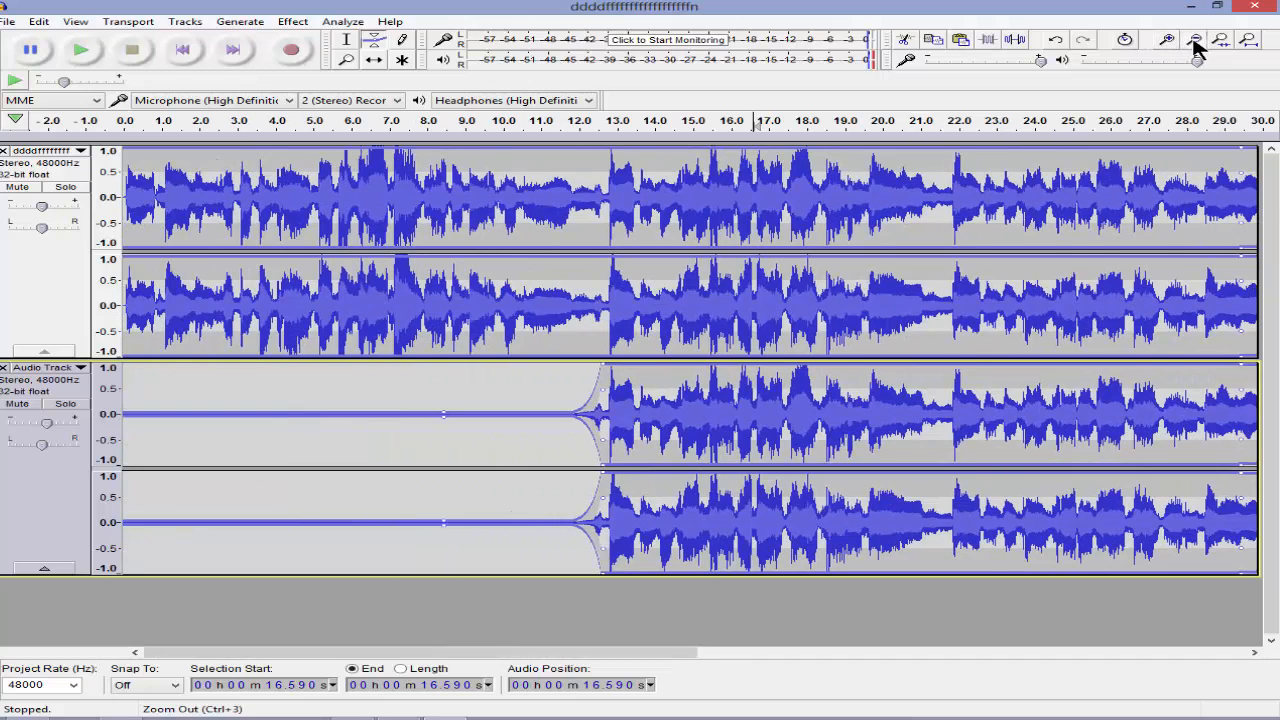
pyautogui.click(1195, 42)
pyautogui.click(1196, 45)
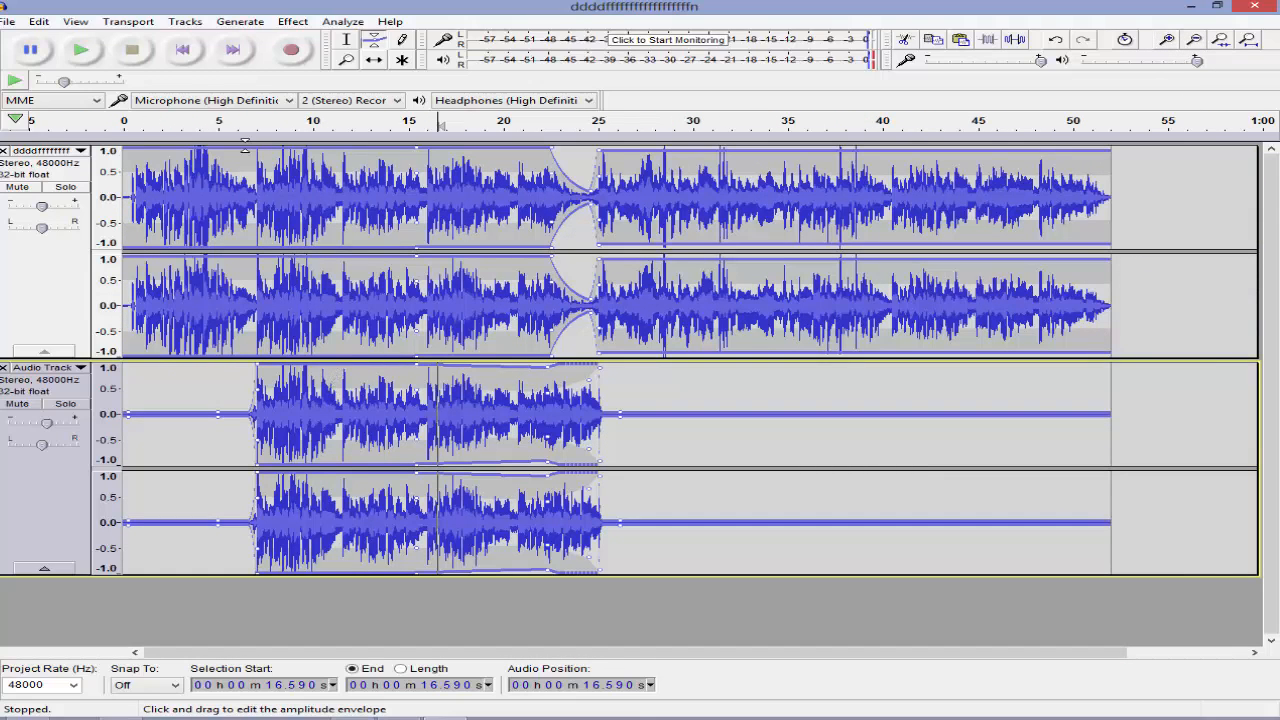
pyautogui.click(346, 40)
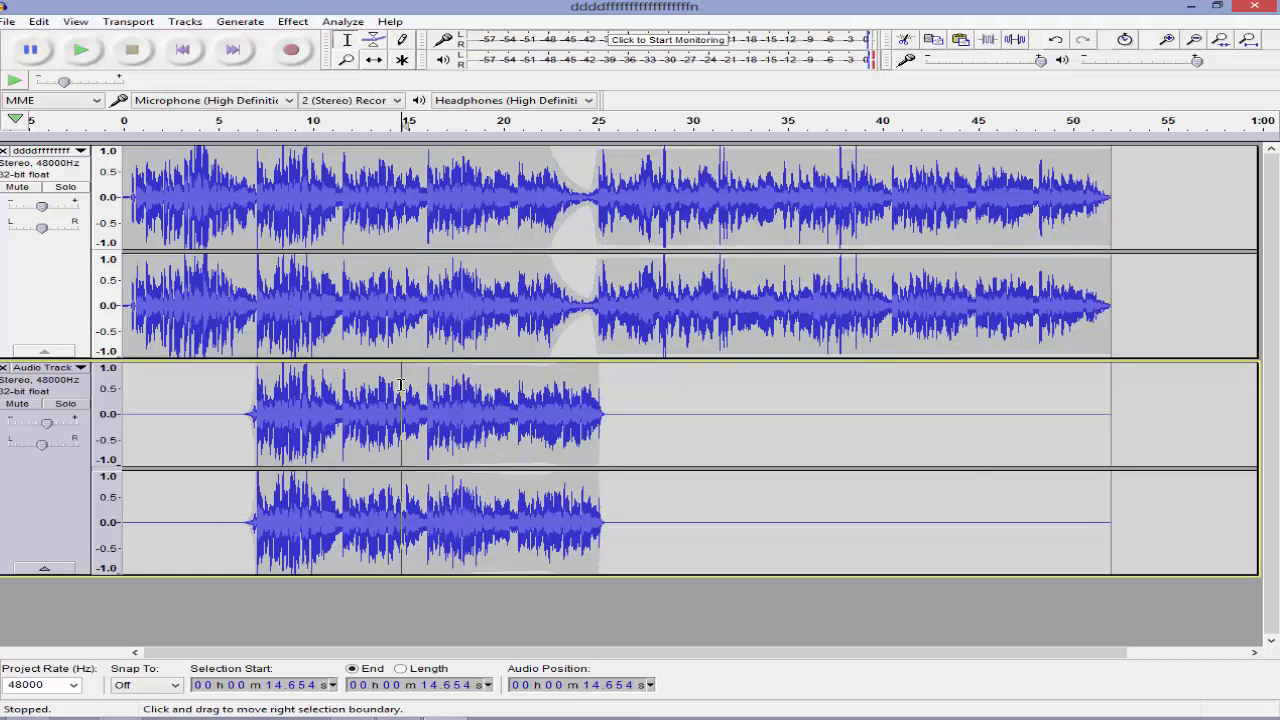
pyautogui.hotkey('ctrl', 'a')
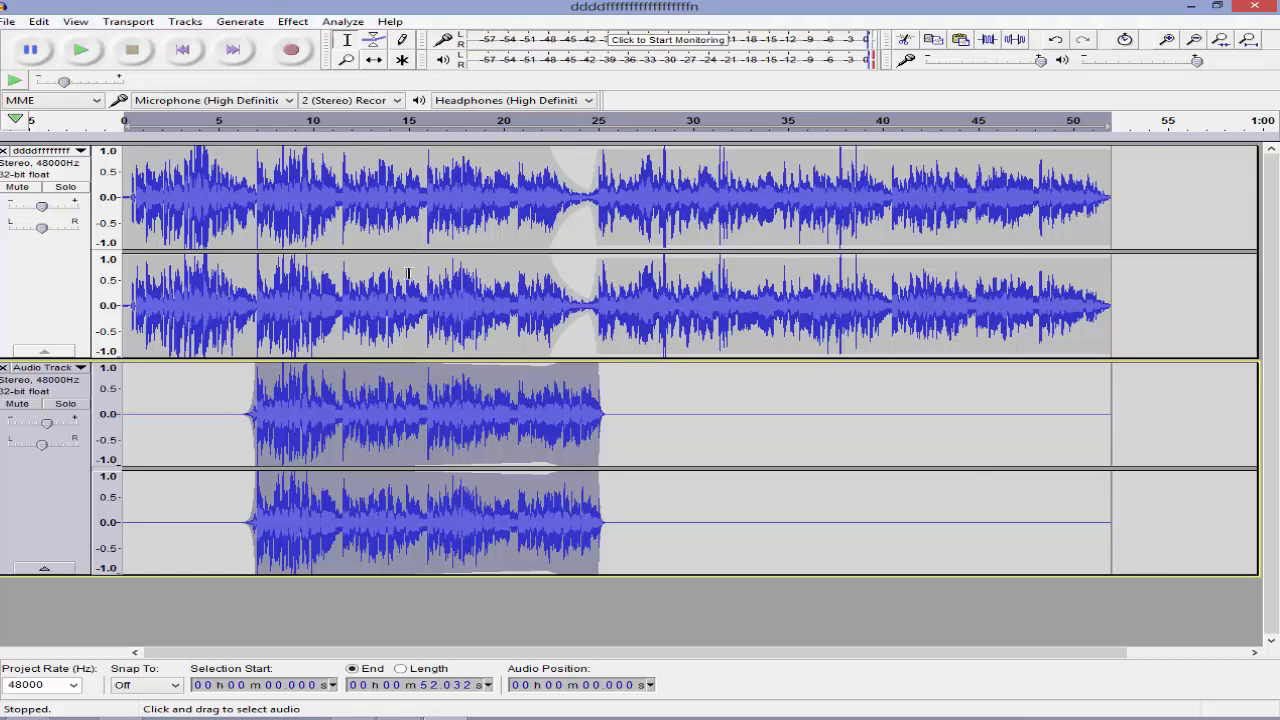
pyautogui.click(293, 21)
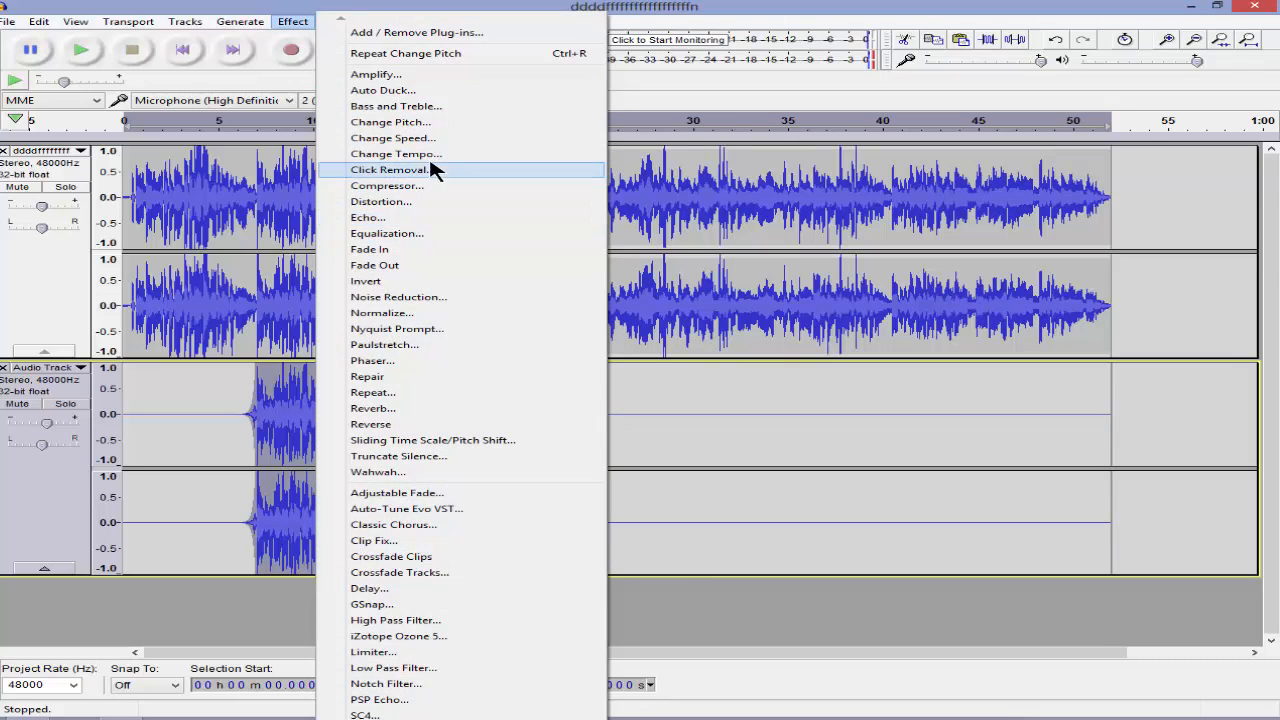
pyautogui.click(428, 122)
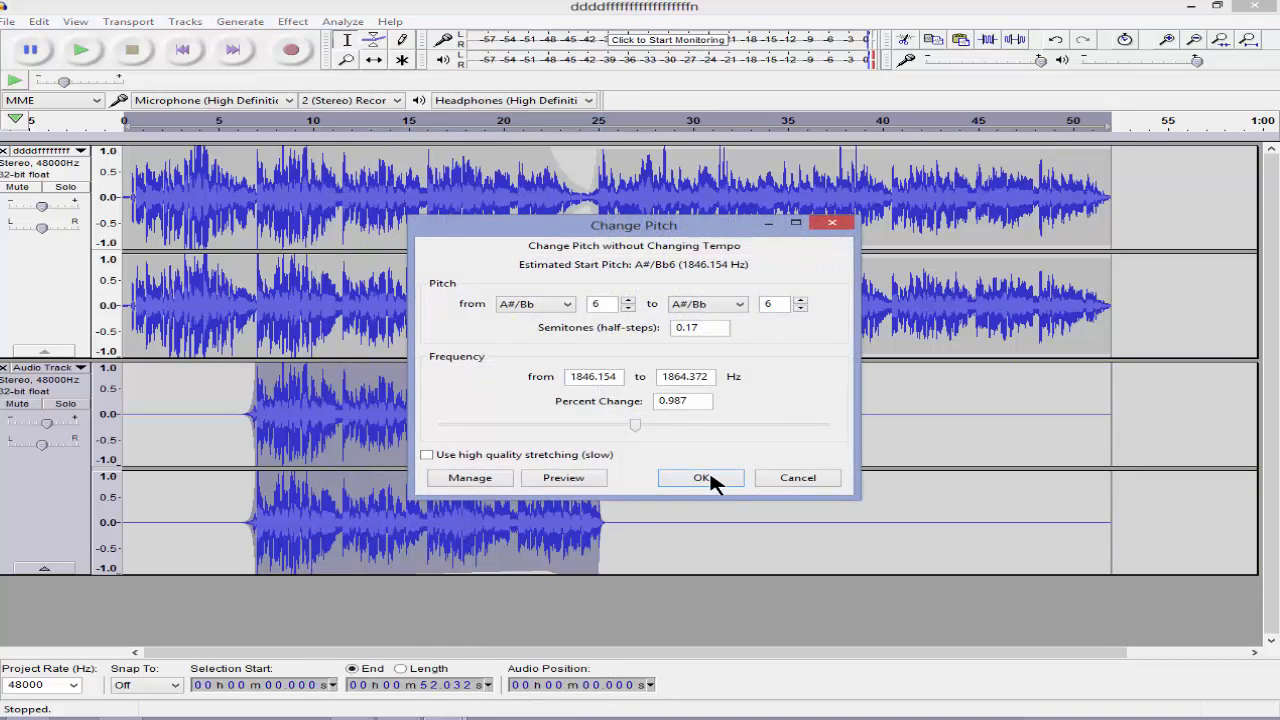
pyautogui.click(709, 474)
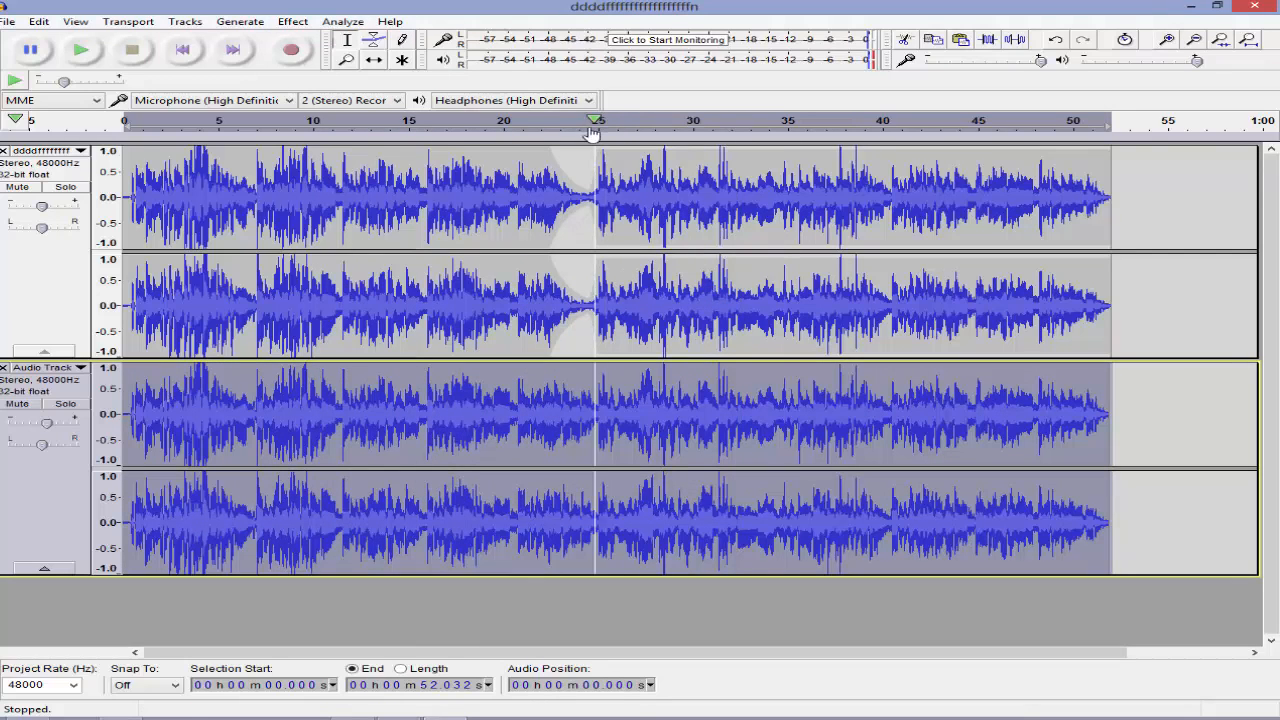
pyautogui.hotkey('ctrl', 'z')
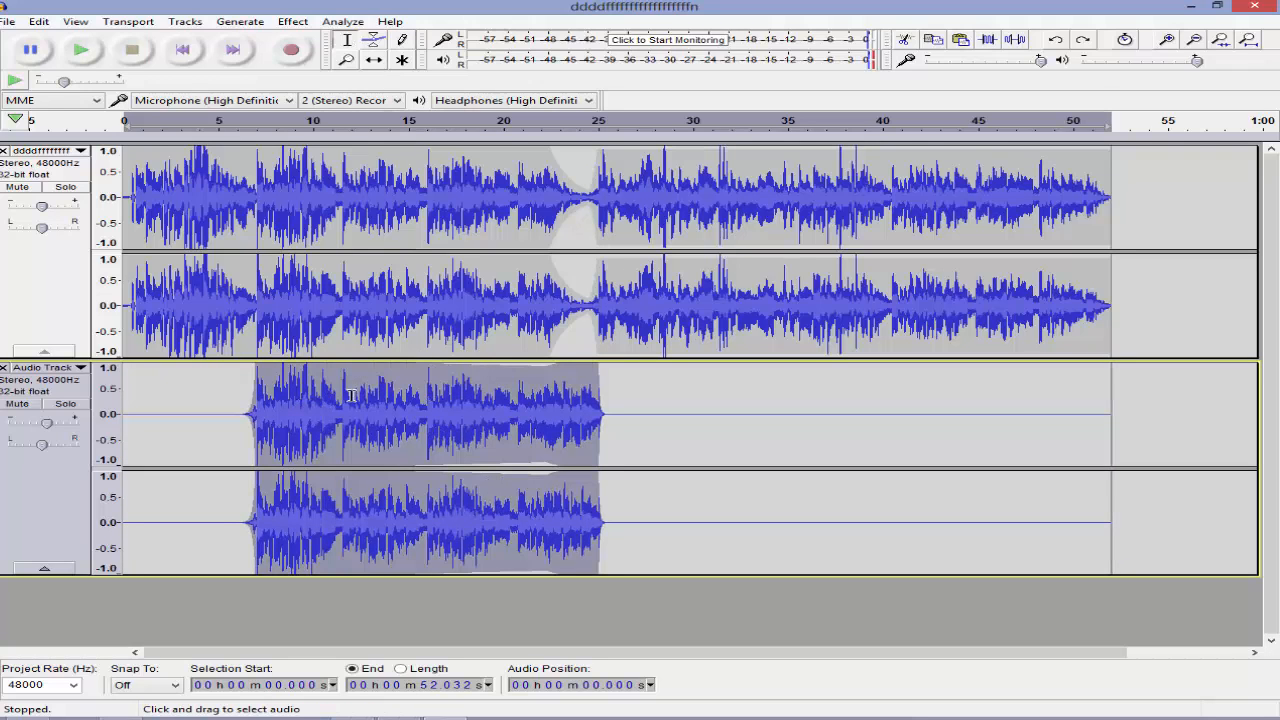
# Lower the second track's gain slightly and play both tracks from about 0.25 seconds, stopping after about 10.5 seconds
pyautogui.moveTo(36, 430)
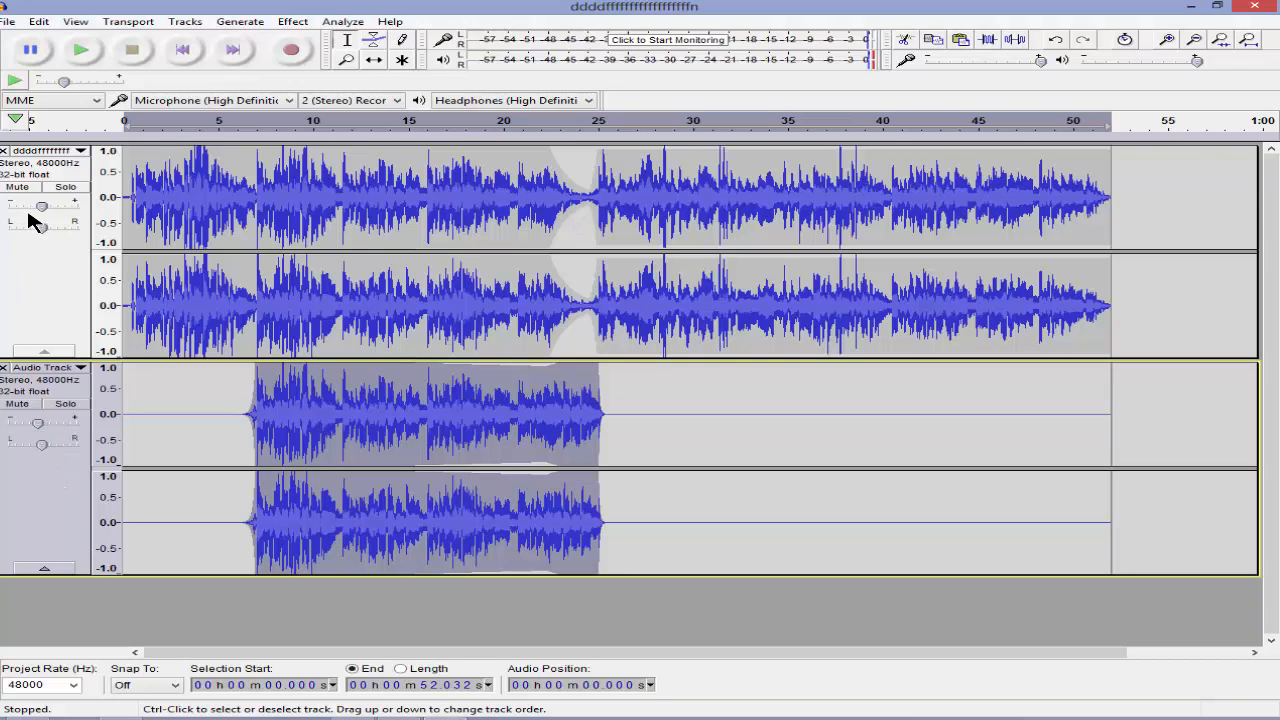
pyautogui.click(427, 387)
pyautogui.click(186, 138)
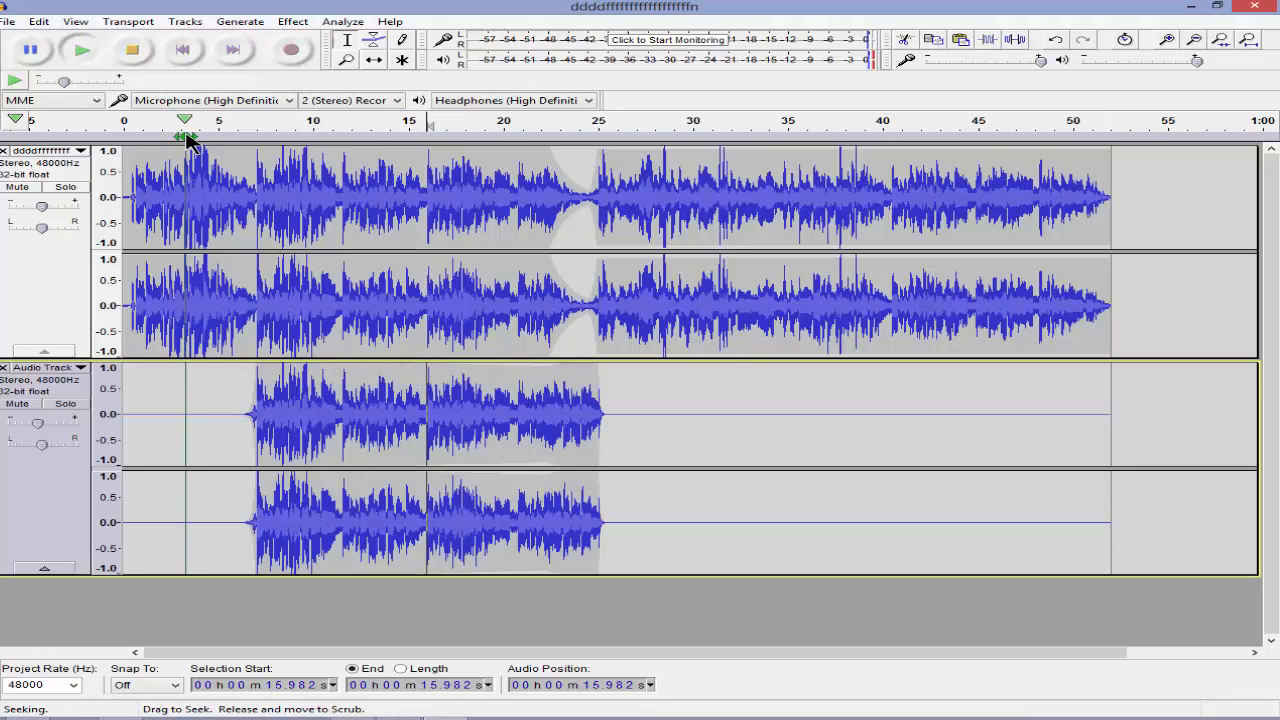
pyautogui.moveTo(186, 138); pyautogui.dragTo(130, 125)
pyautogui.click(91, 47)
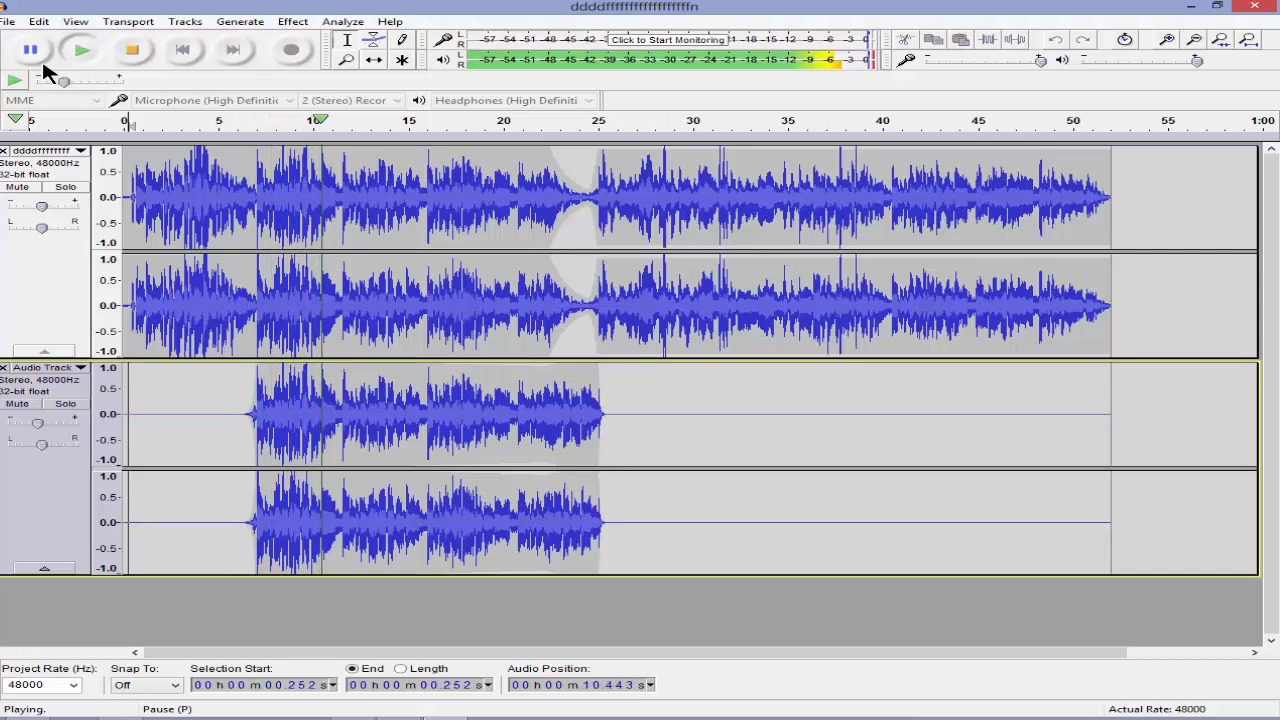
pyautogui.click(134, 52)
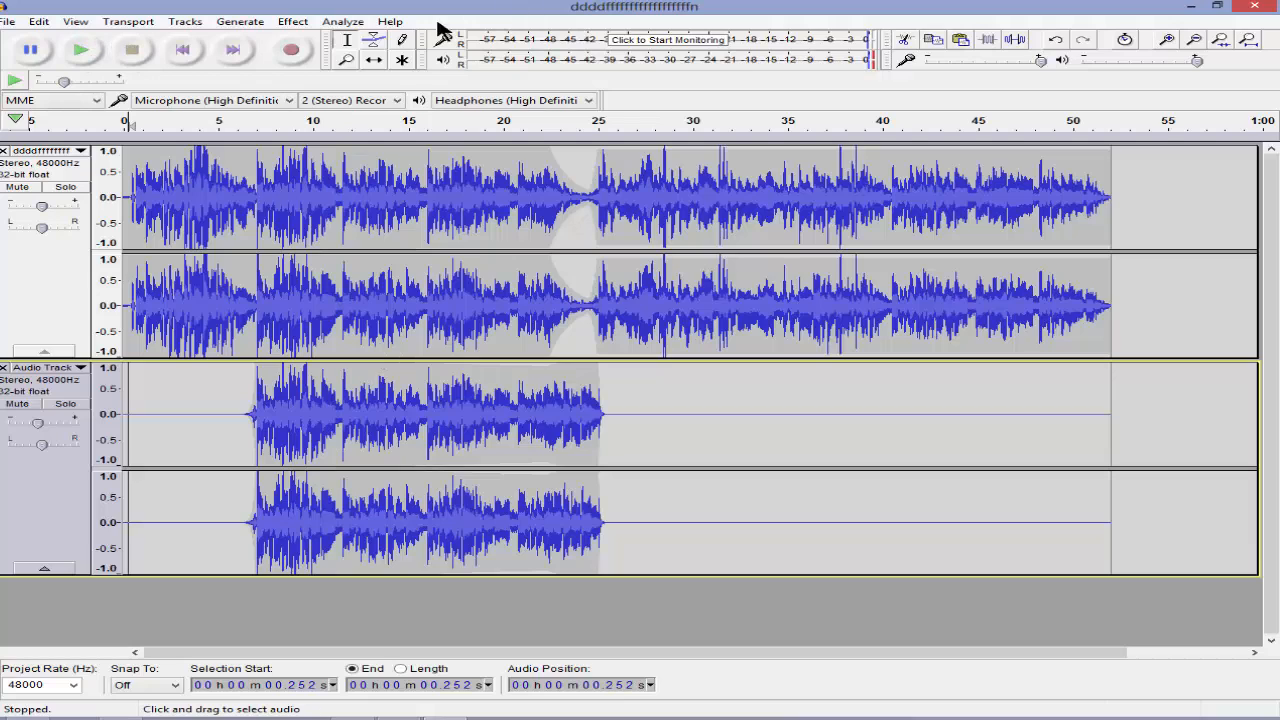
# Try playing the mix with the second track shifted about 0.5 seconds later, and move the clip back to the timeline start
pyautogui.click(374, 60)
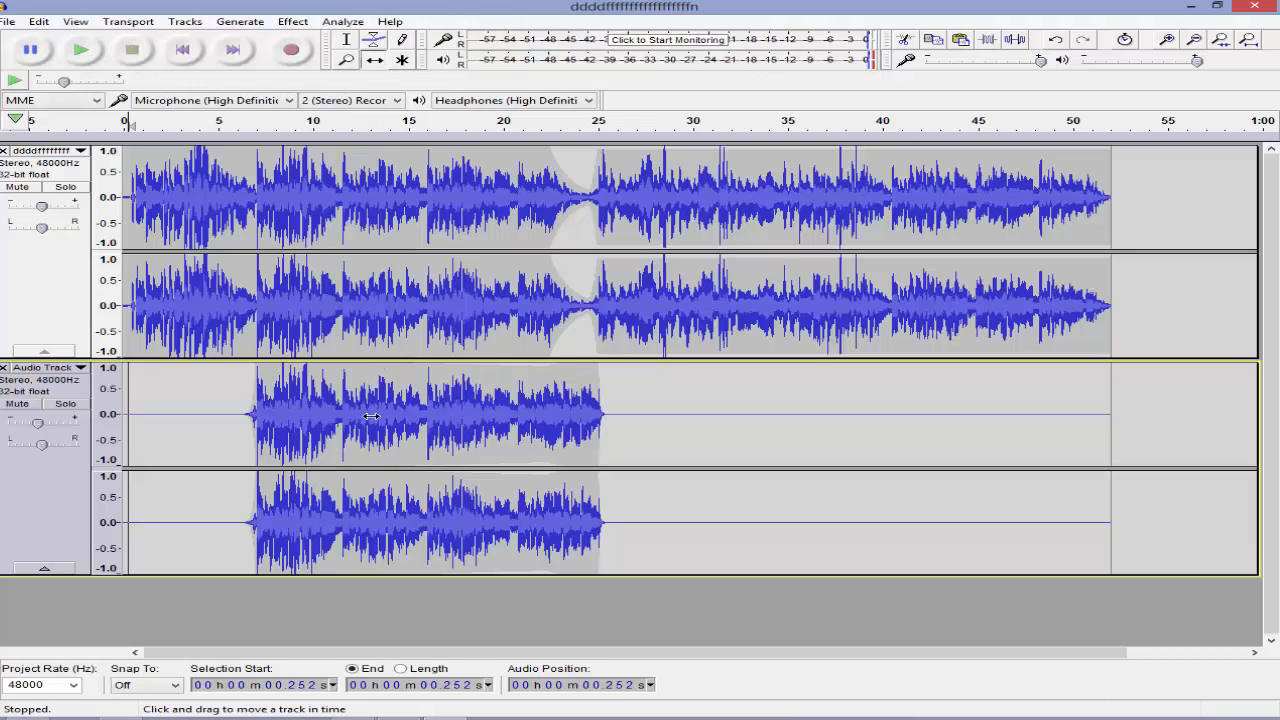
pyautogui.moveTo(379, 415); pyautogui.dragTo(381, 415)
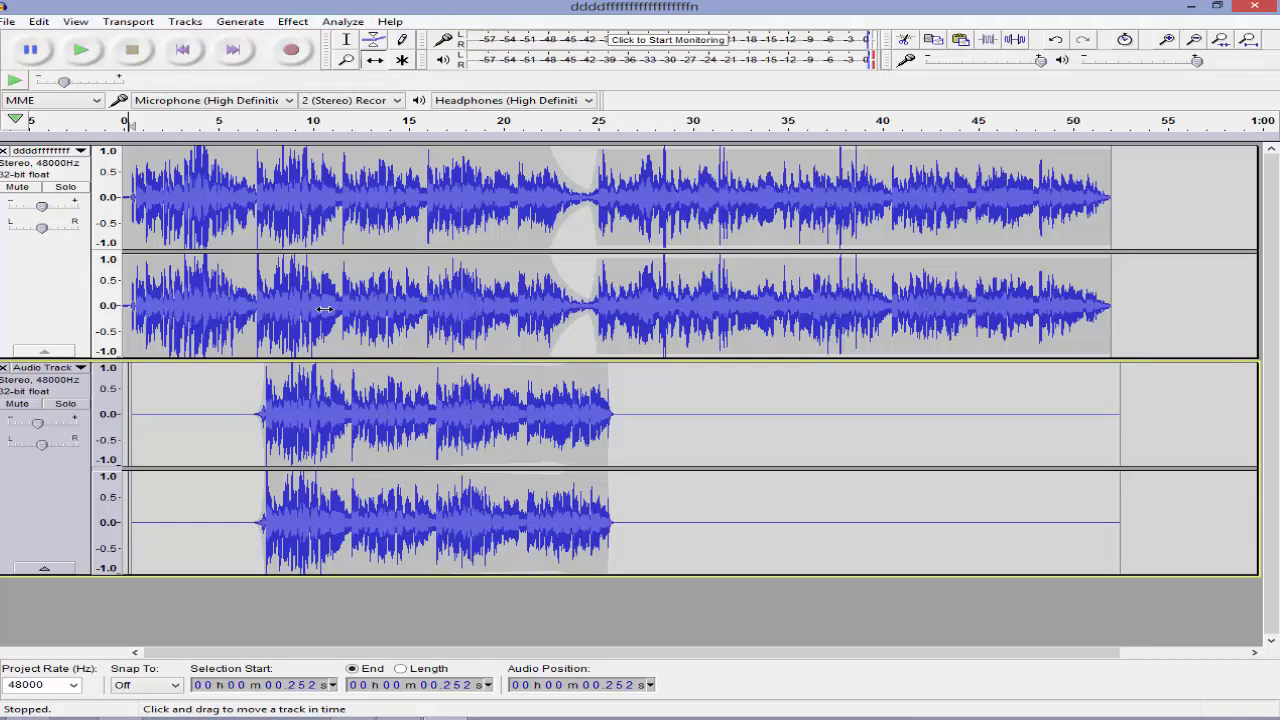
pyautogui.click(88, 42)
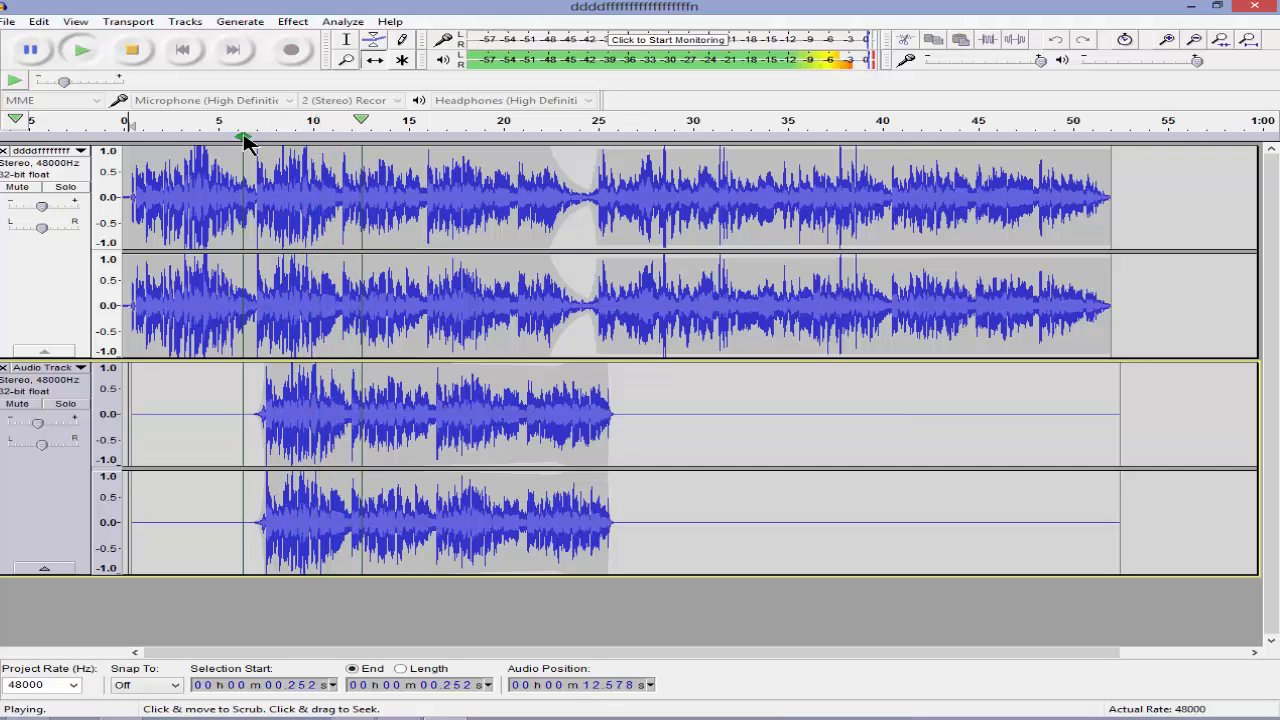
pyautogui.click(150, 49)
pyautogui.moveTo(425, 450); pyautogui.dragTo(416, 450)
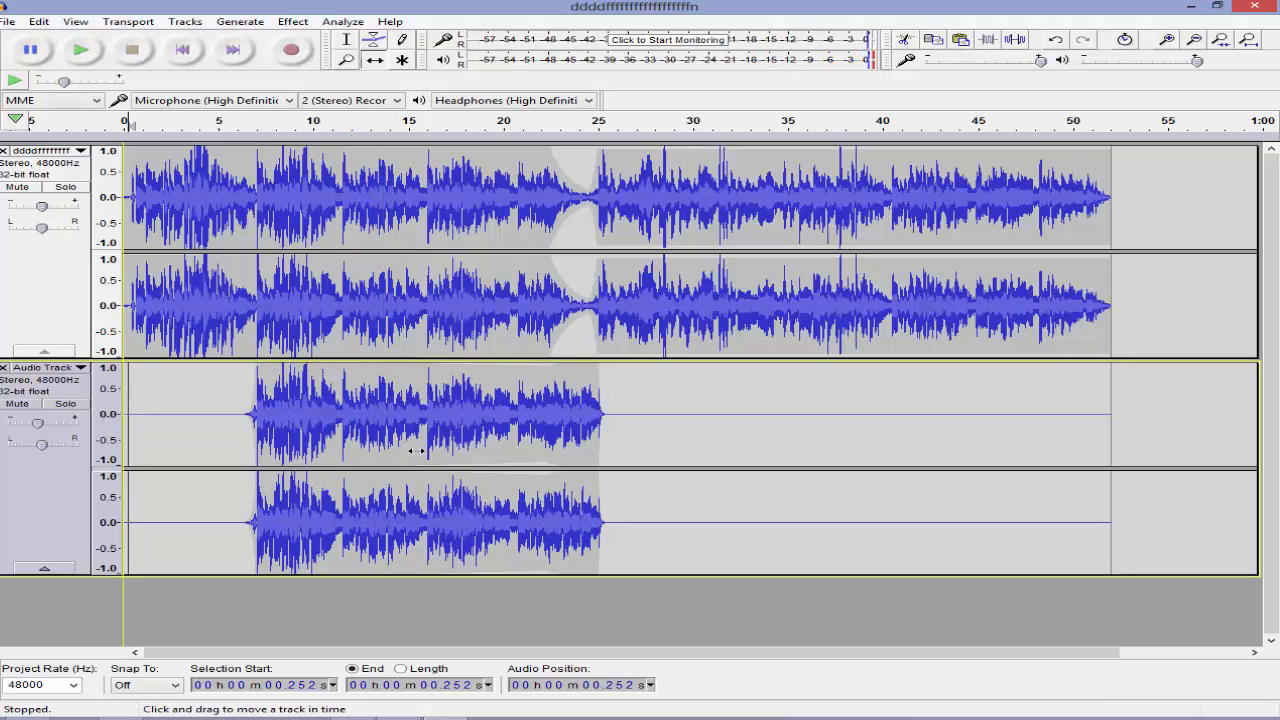
# Switch back to the Selection Tool and select the second track's whole clip
pyautogui.click(292, 21)
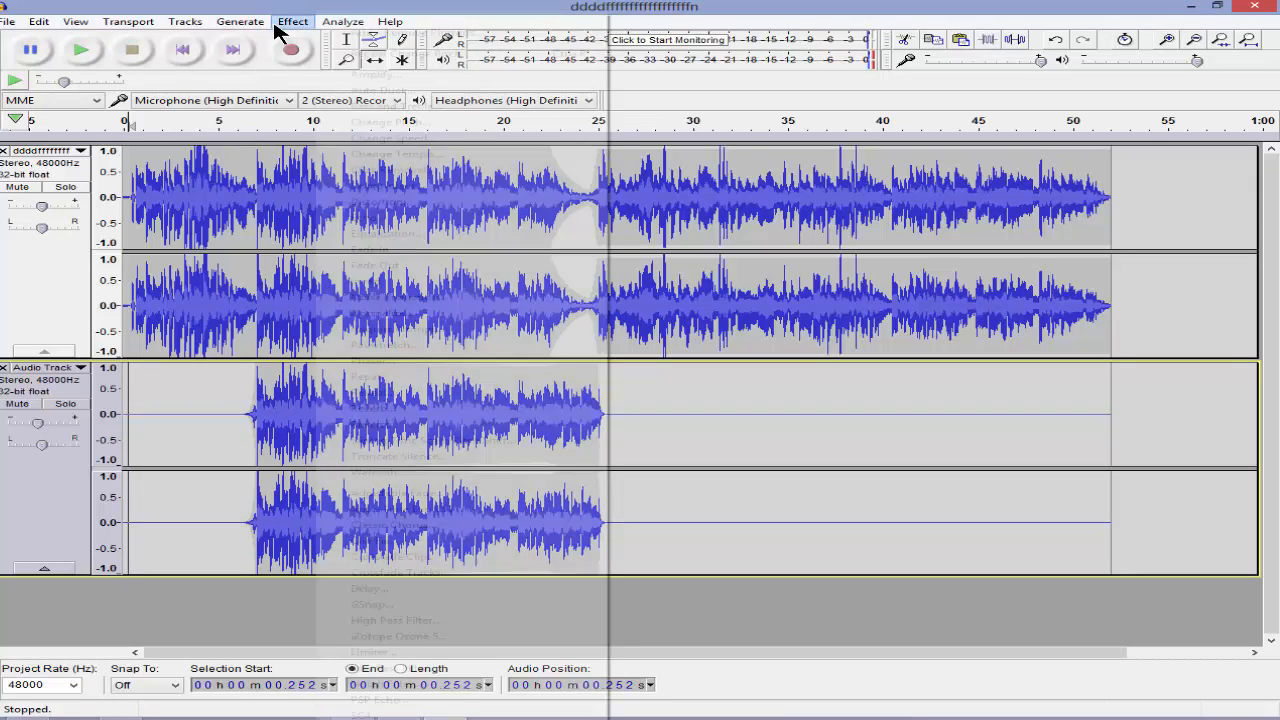
pyautogui.click(290, 415)
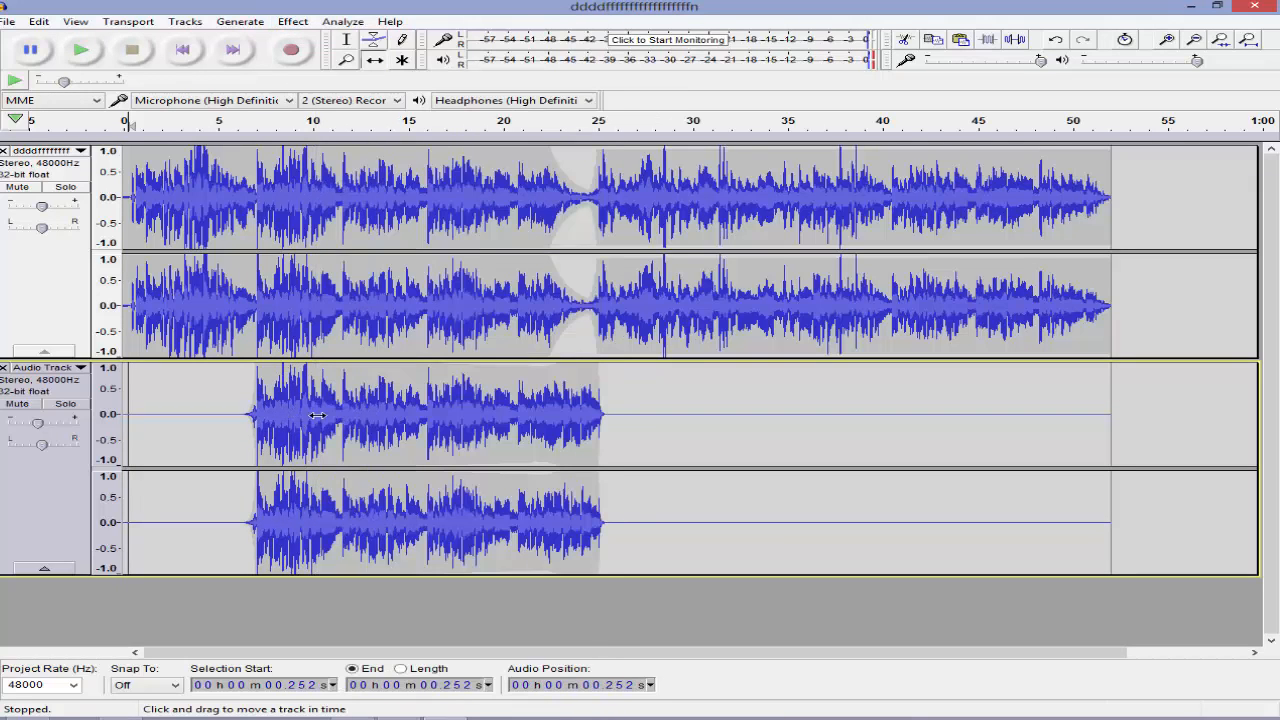
pyautogui.click(346, 40)
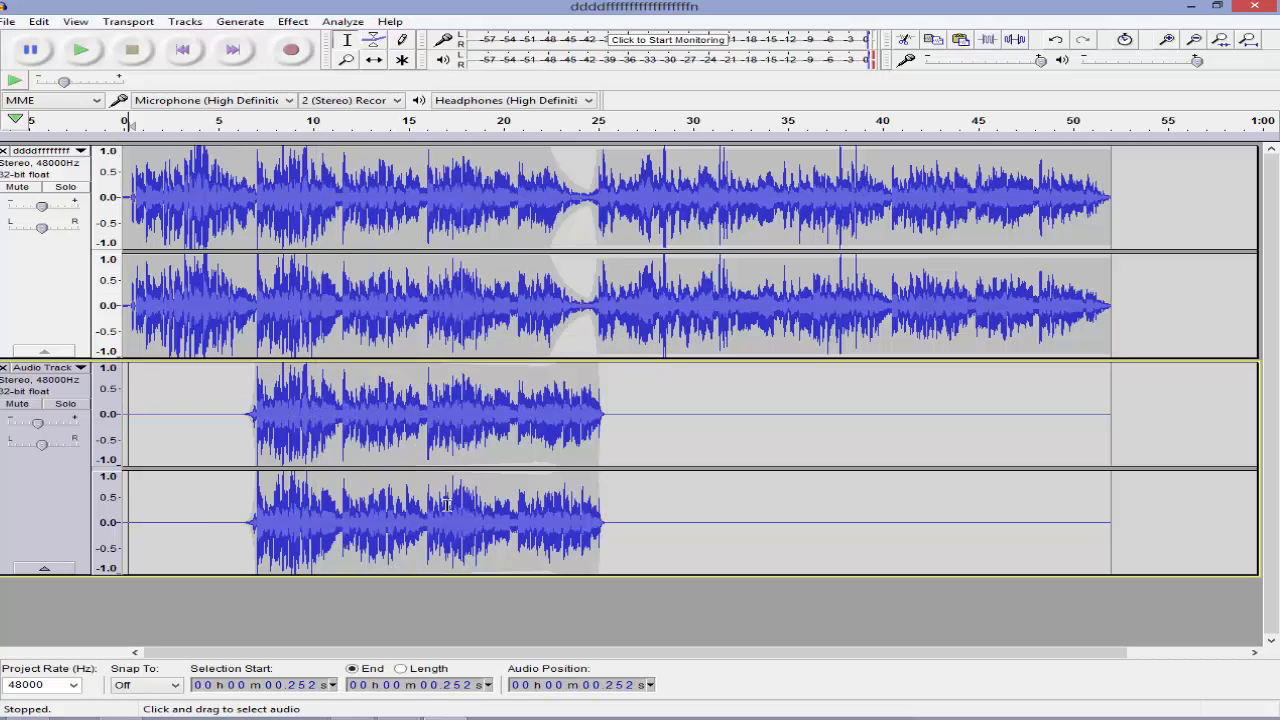
pyautogui.click(430, 457)
pyautogui.hotkey('ctrl', 'a')
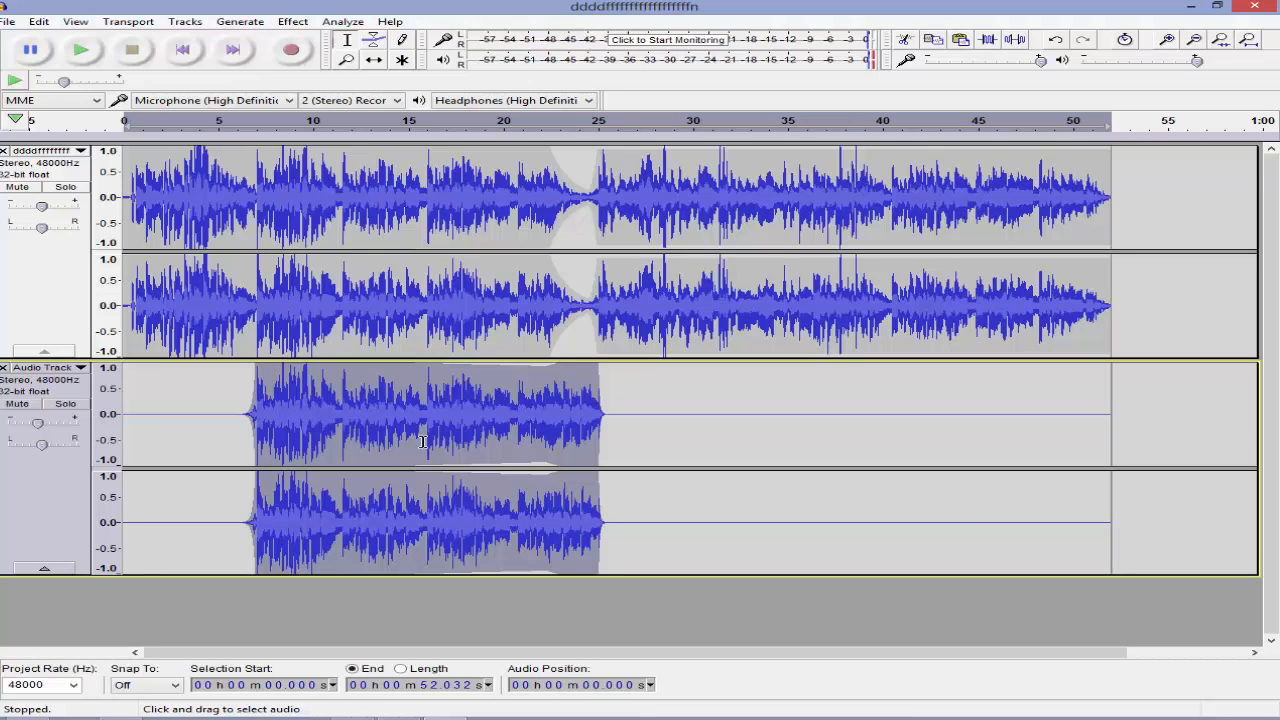
# Preview the Wahwah effect on the second track with a 1.5 Hz LFO and 70 % depth, closing it without applying
pyautogui.click(292, 21)
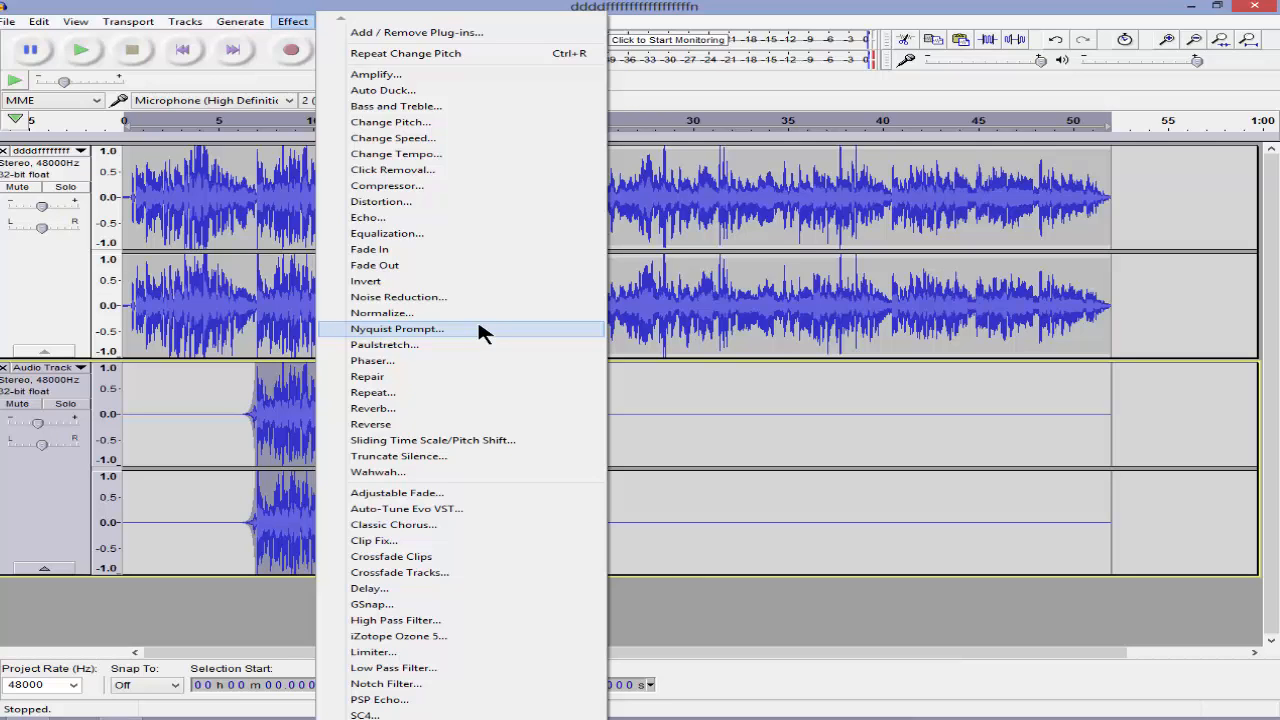
pyautogui.click(443, 471)
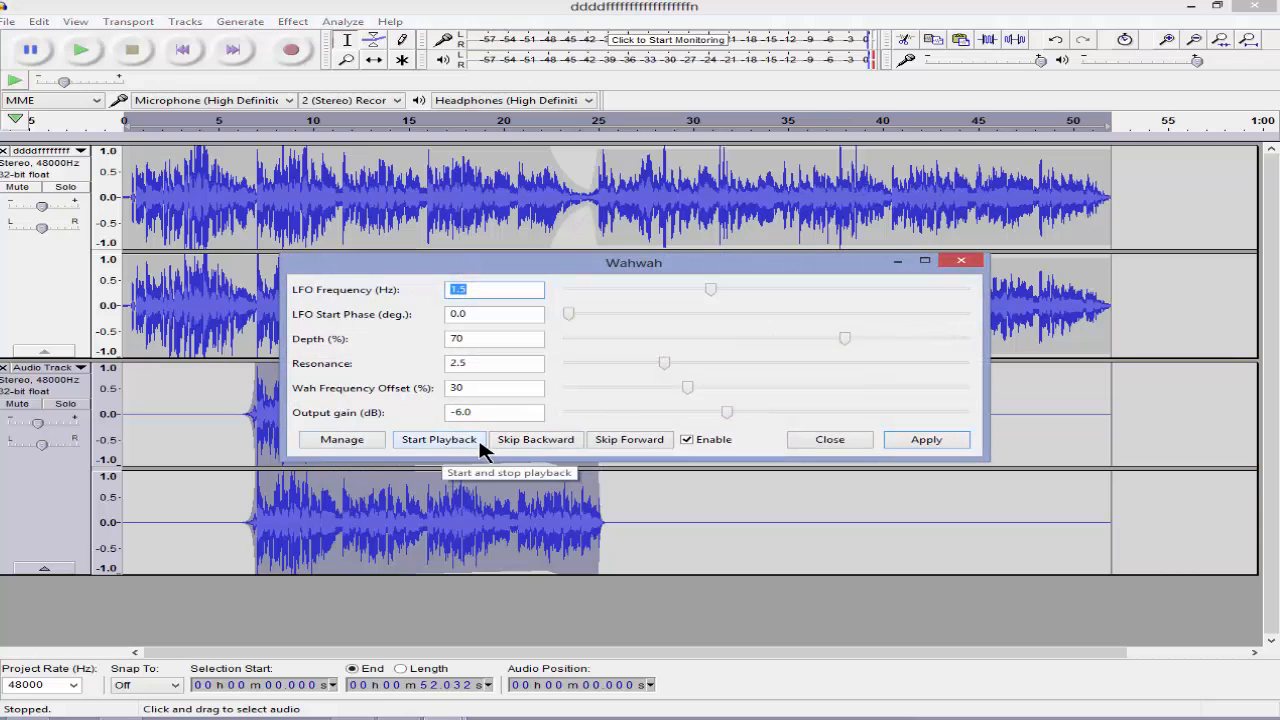
pyautogui.click(436, 444)
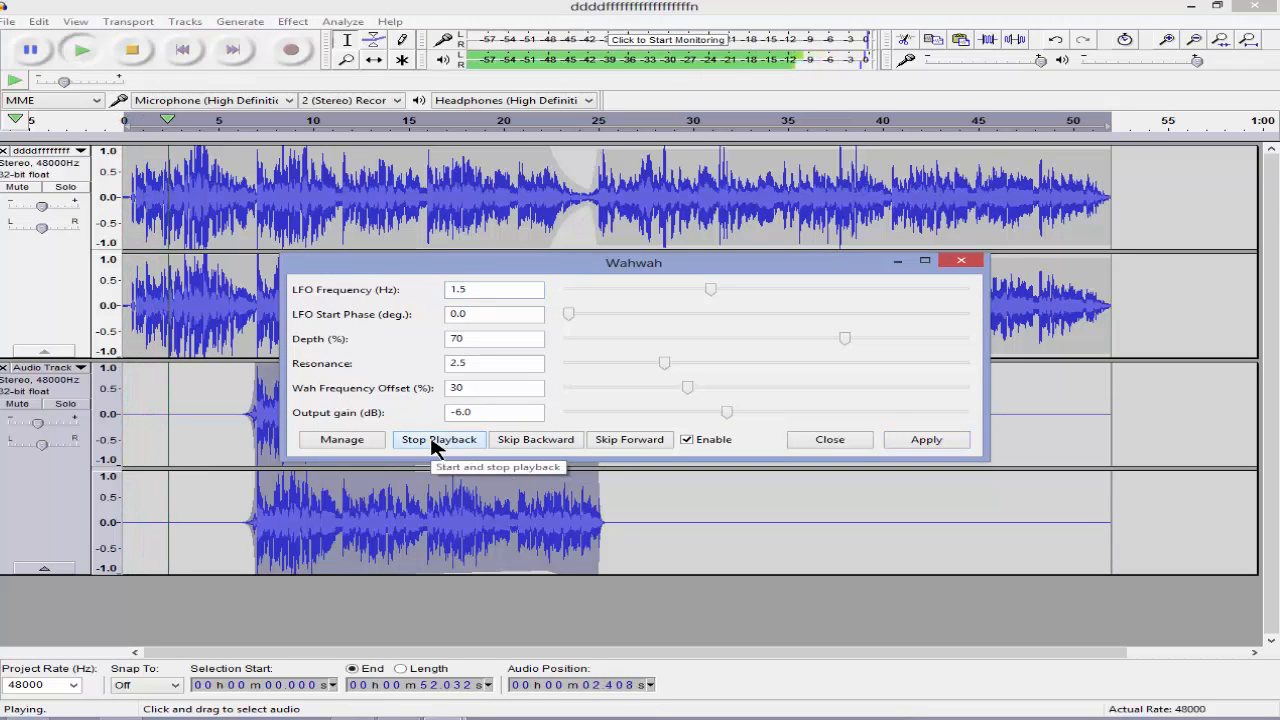
pyautogui.click(838, 443)
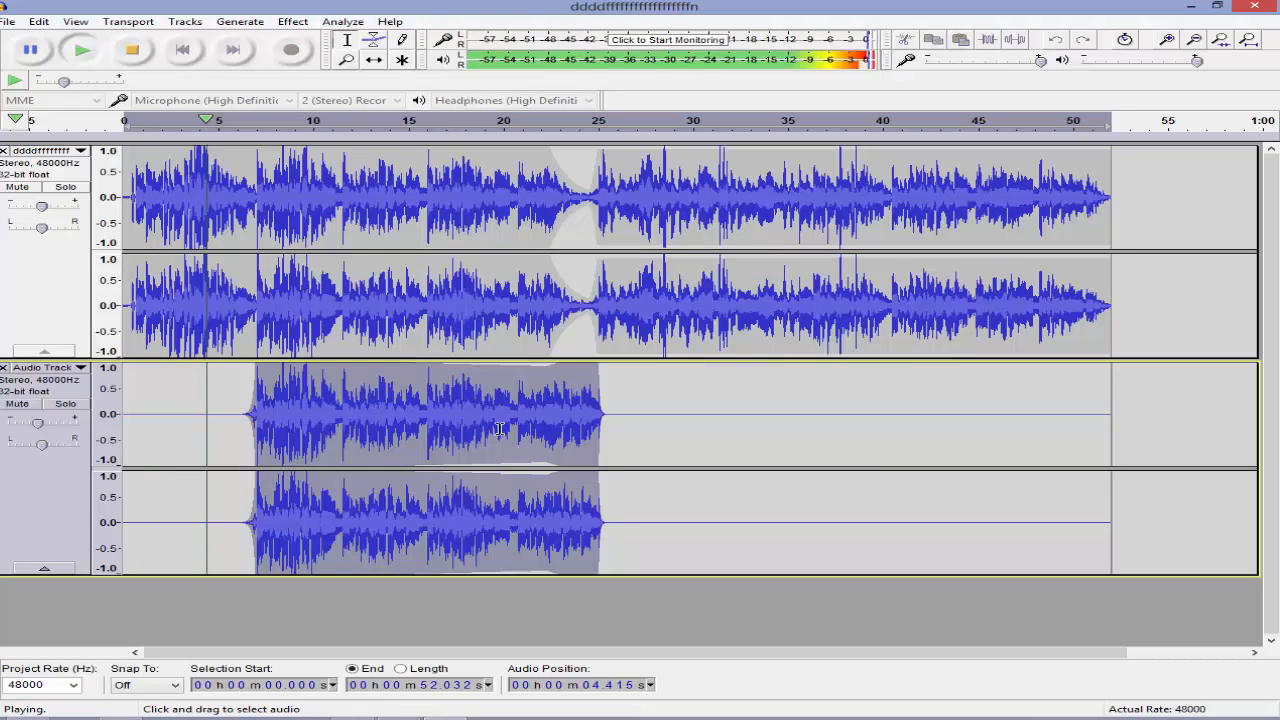
pyautogui.click(132, 49)
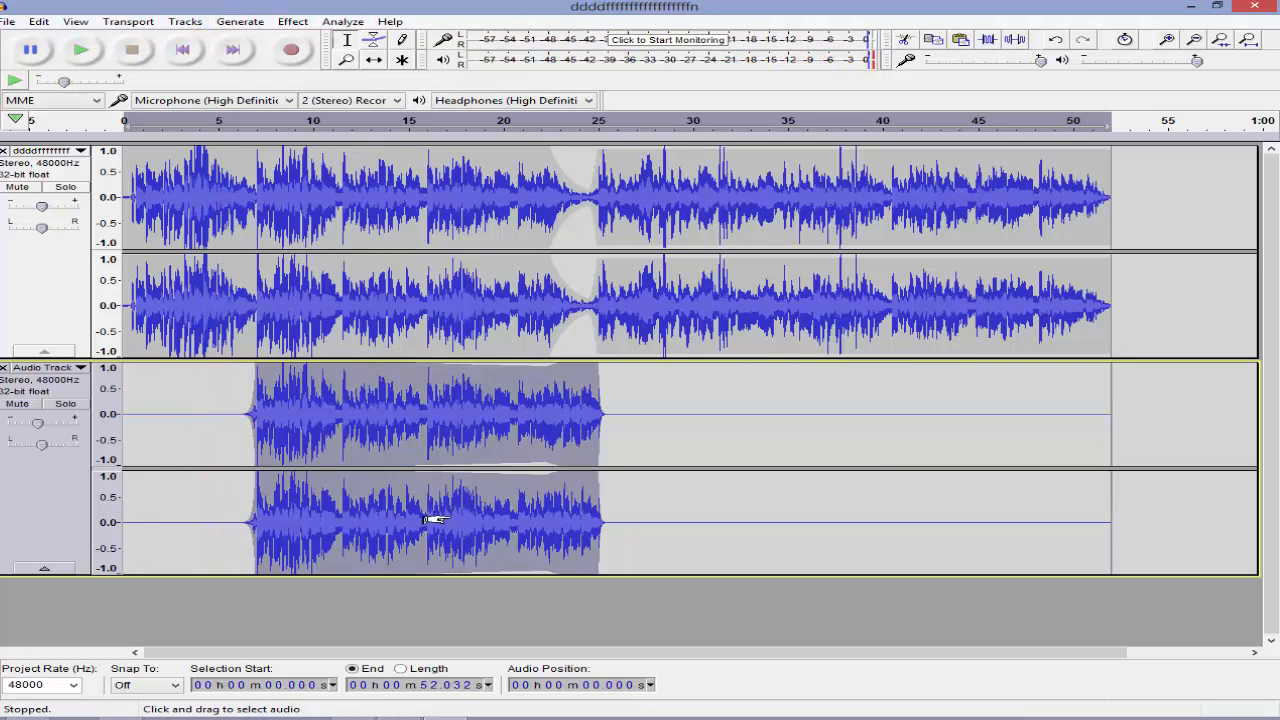
# Apply Change Pitch to the selected second track with a percent change of 2
pyautogui.click(292, 22)
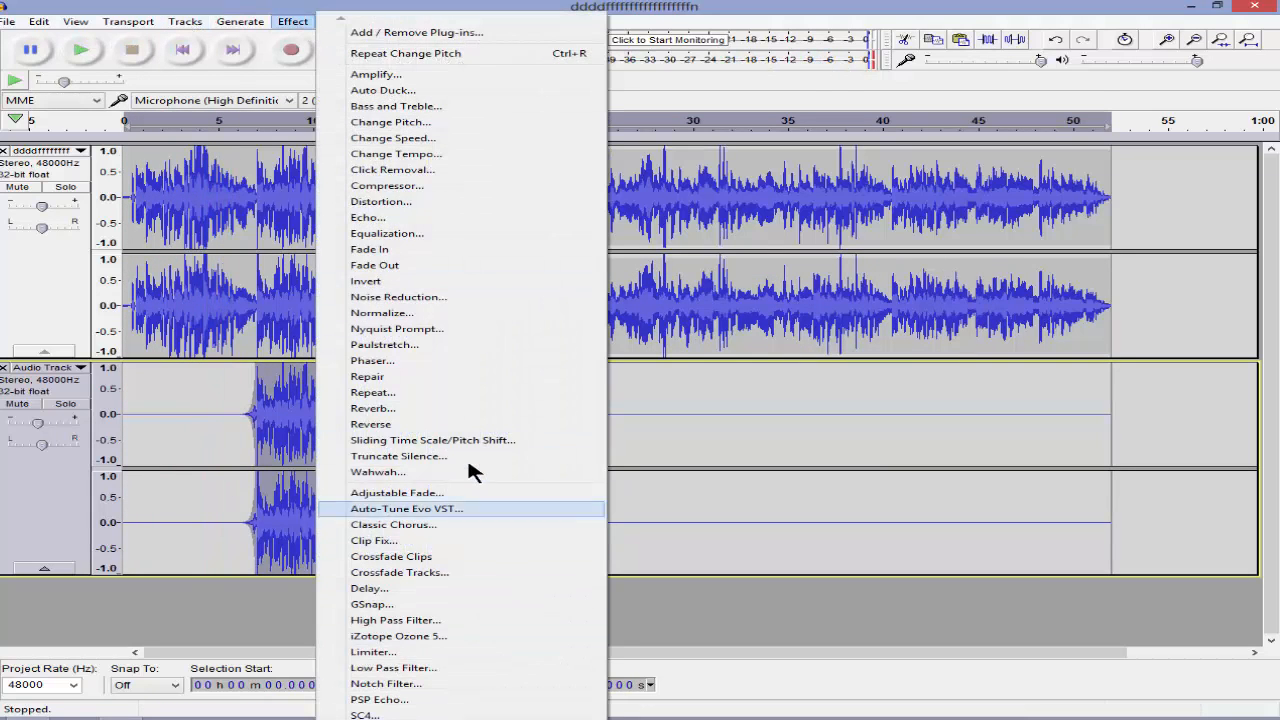
pyautogui.click(428, 123)
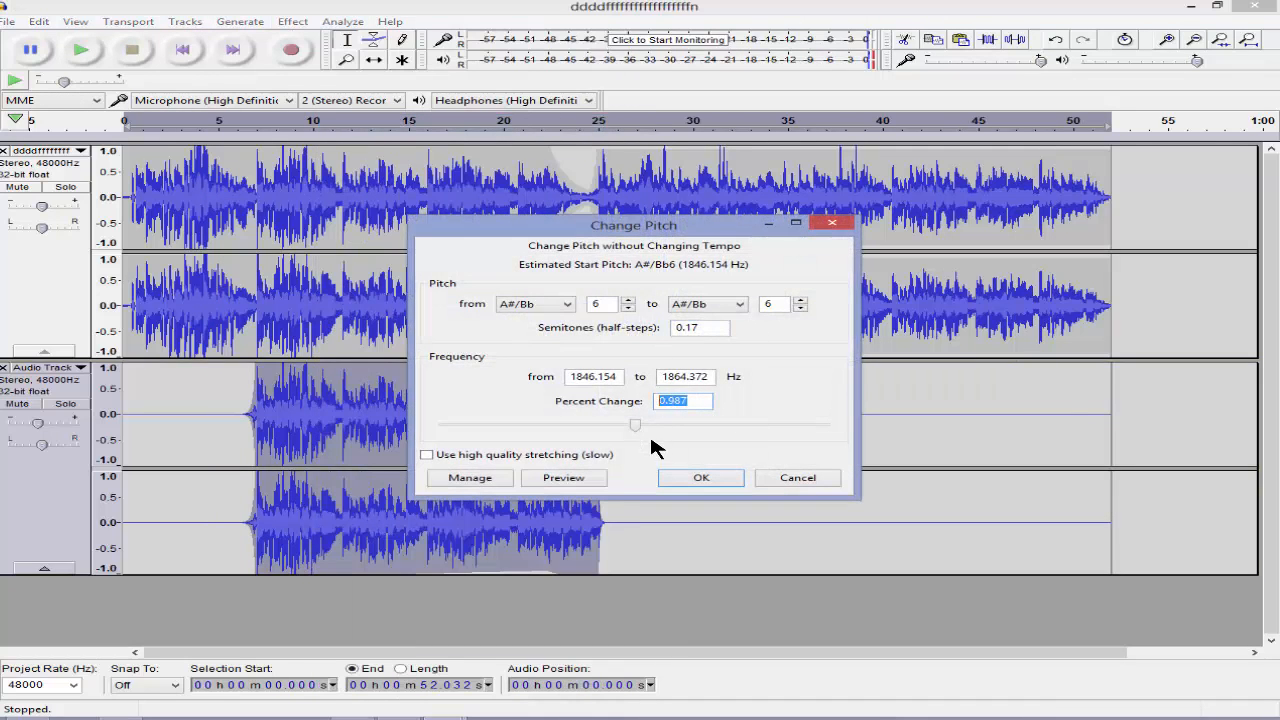
pyautogui.write('2')
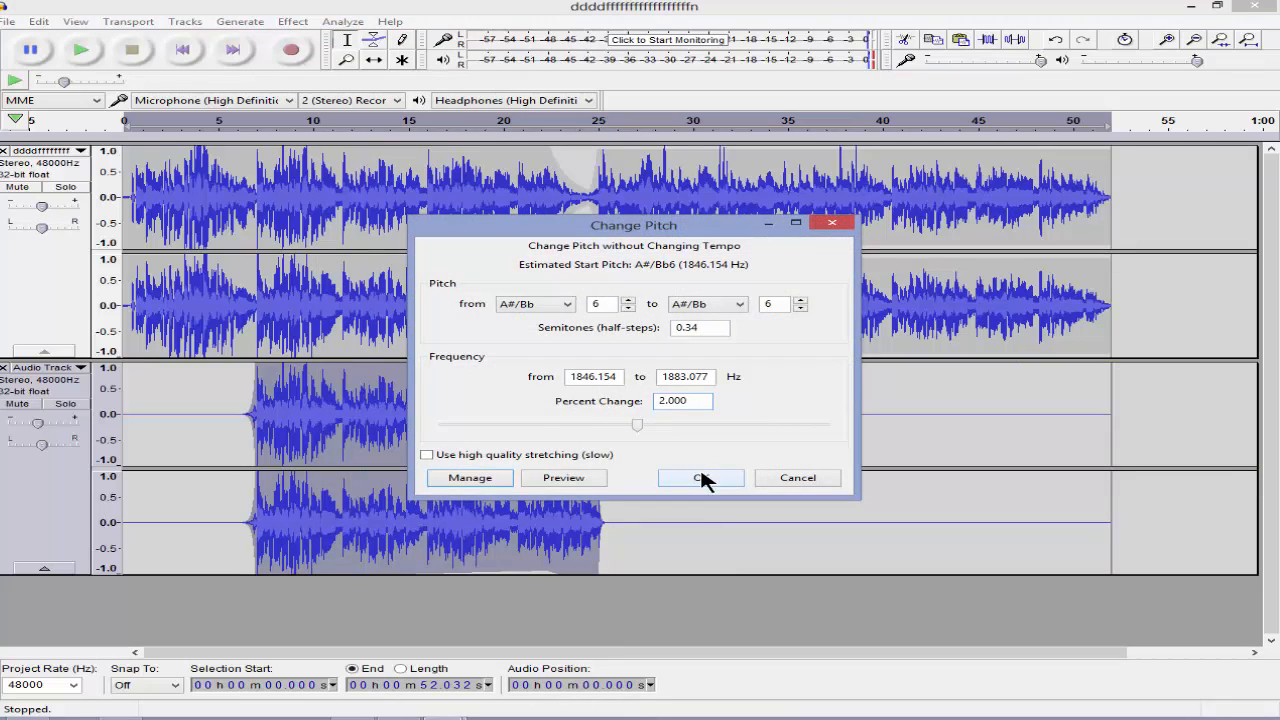
pyautogui.click(701, 478)
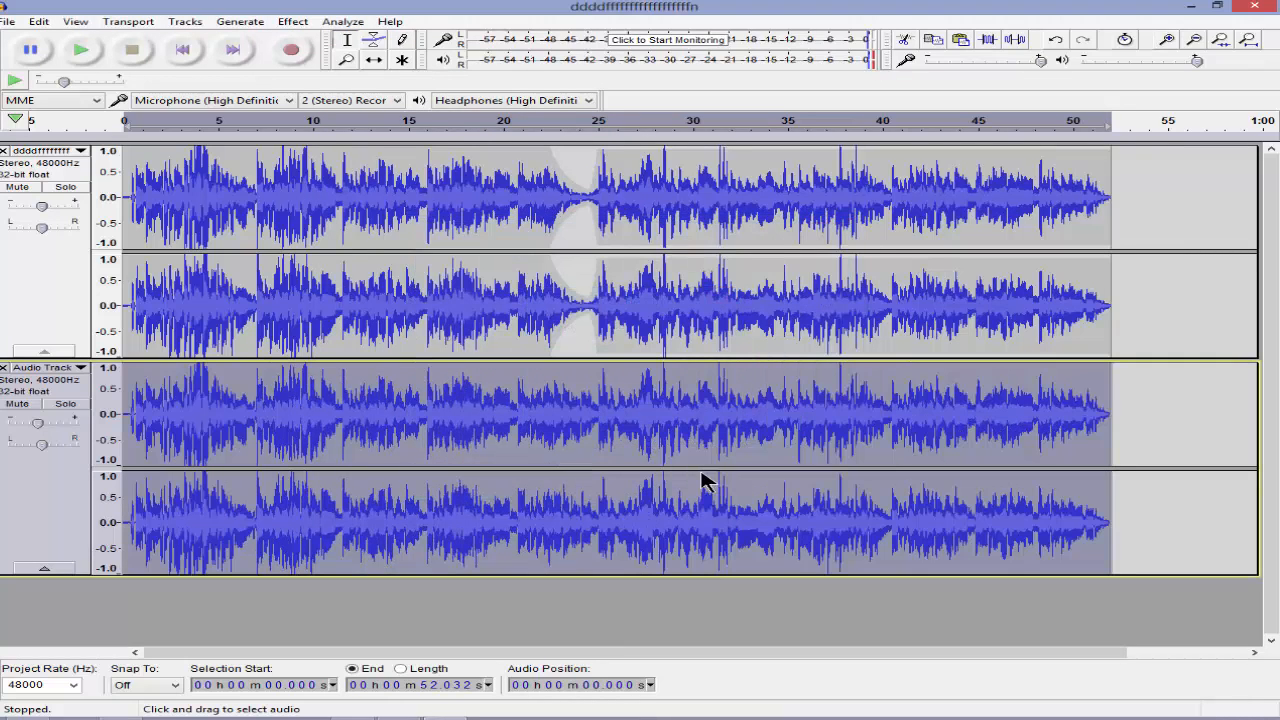
# Silence the second track from its start with the Envelope Tool, bringing the volume back up by about 6.5 seconds
pyautogui.click(244, 373)
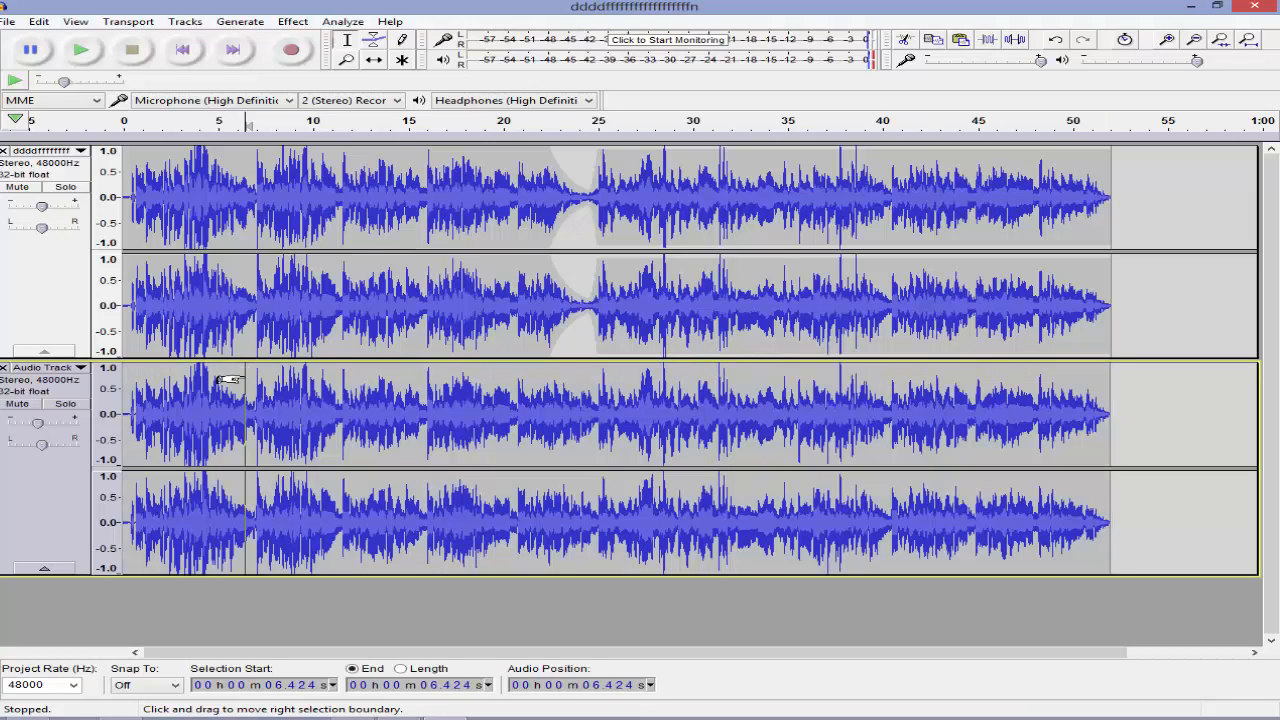
pyautogui.click(367, 40)
pyautogui.click(248, 370)
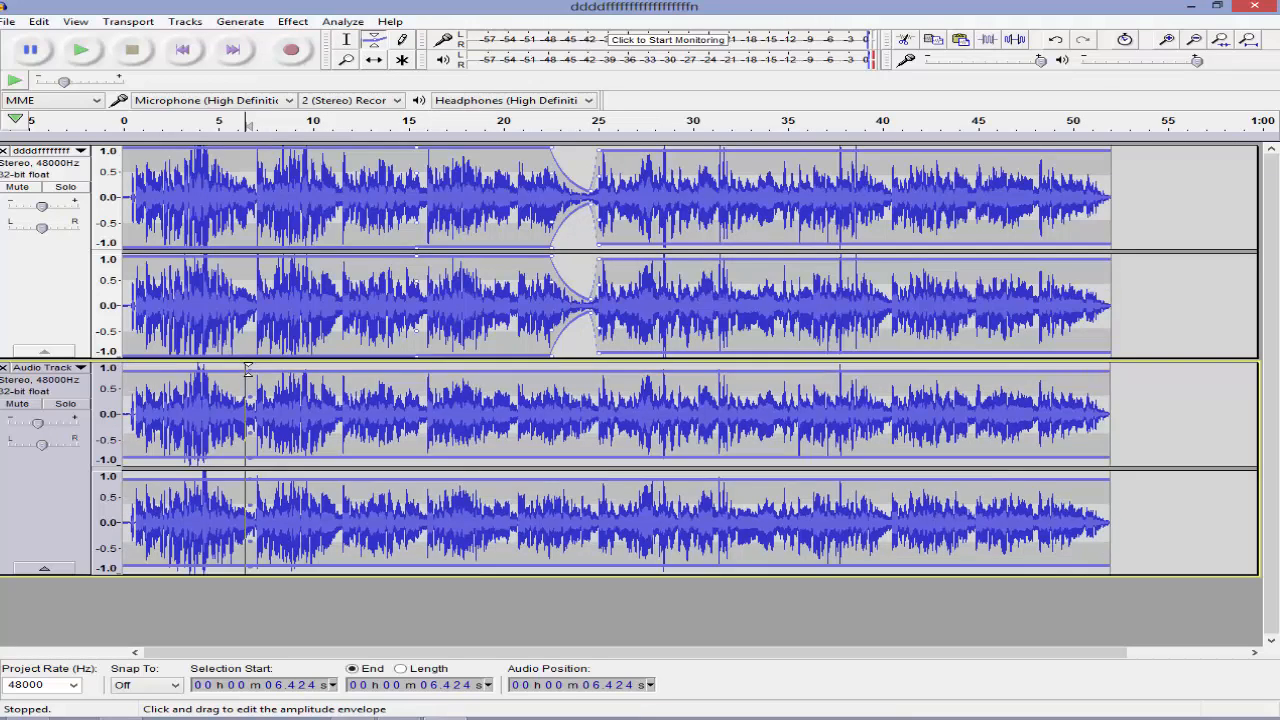
pyautogui.moveTo(234, 367); pyautogui.dragTo(224, 436)
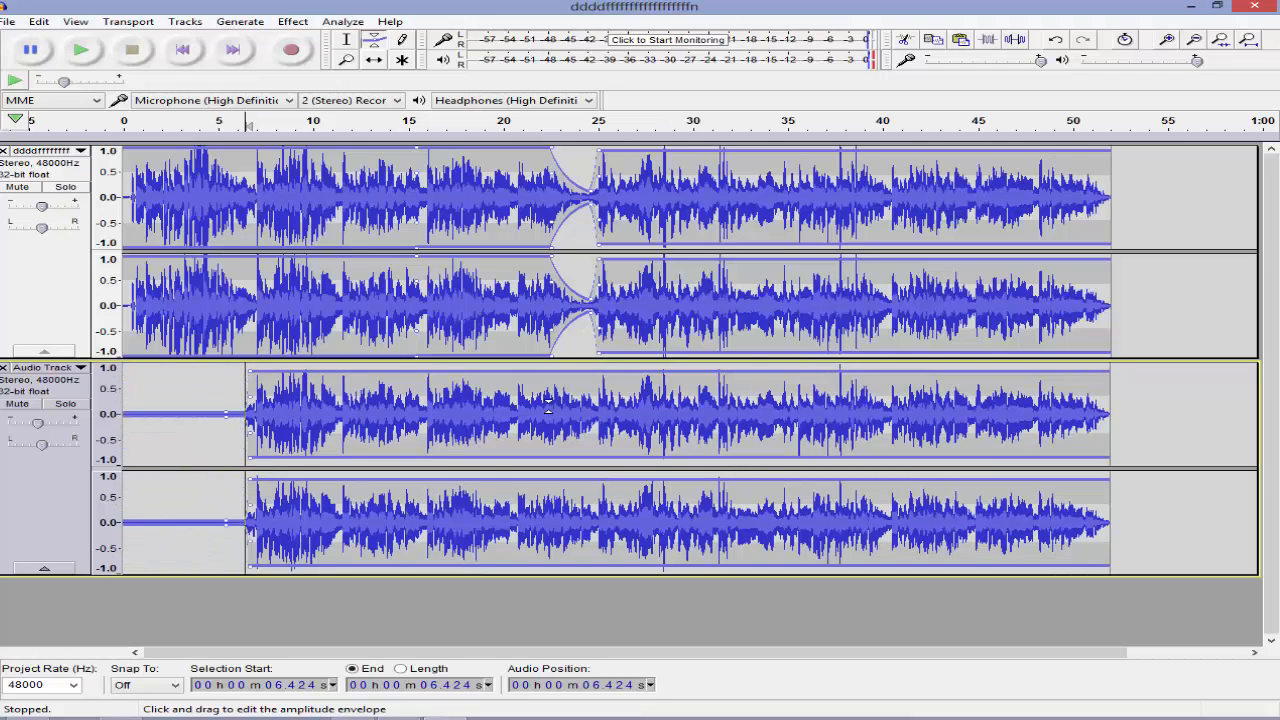
# Silence the rest of the second track with envelope points, keeping full volume until about 25 seconds and dropping to zero by about 26 seconds
pyautogui.click(556, 372)
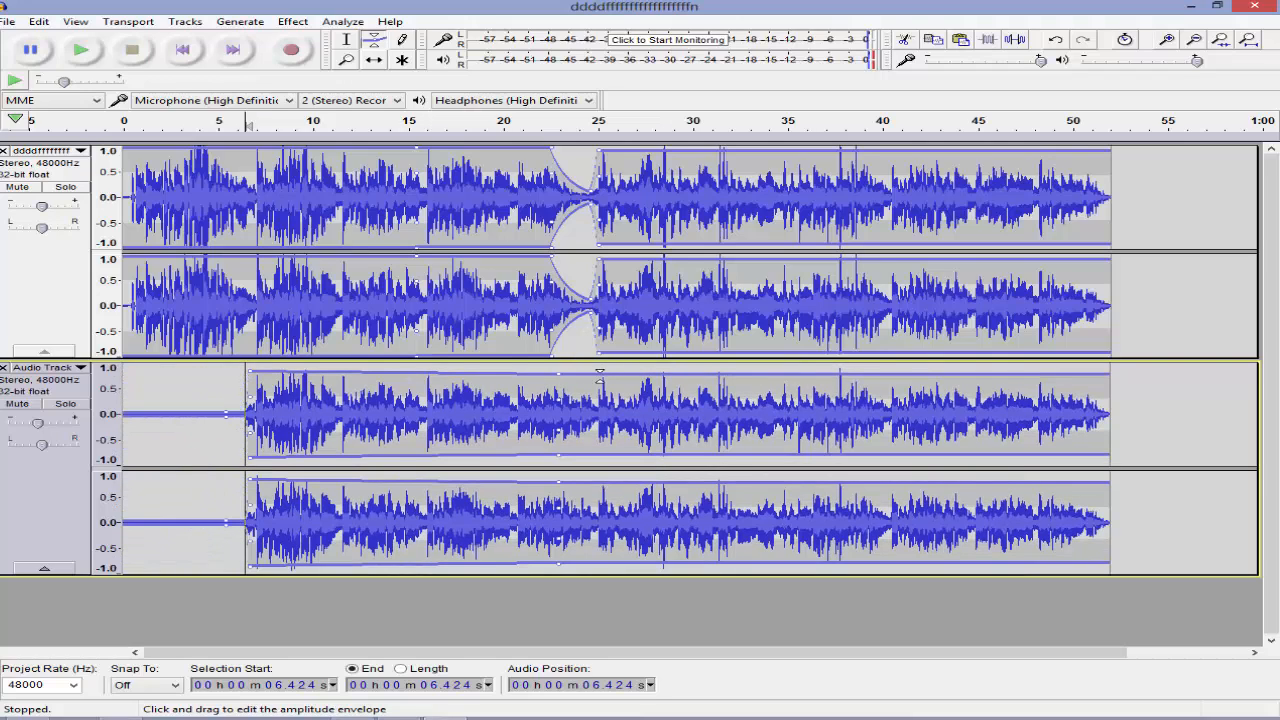
pyautogui.moveTo(609, 374); pyautogui.dragTo(610, 378)
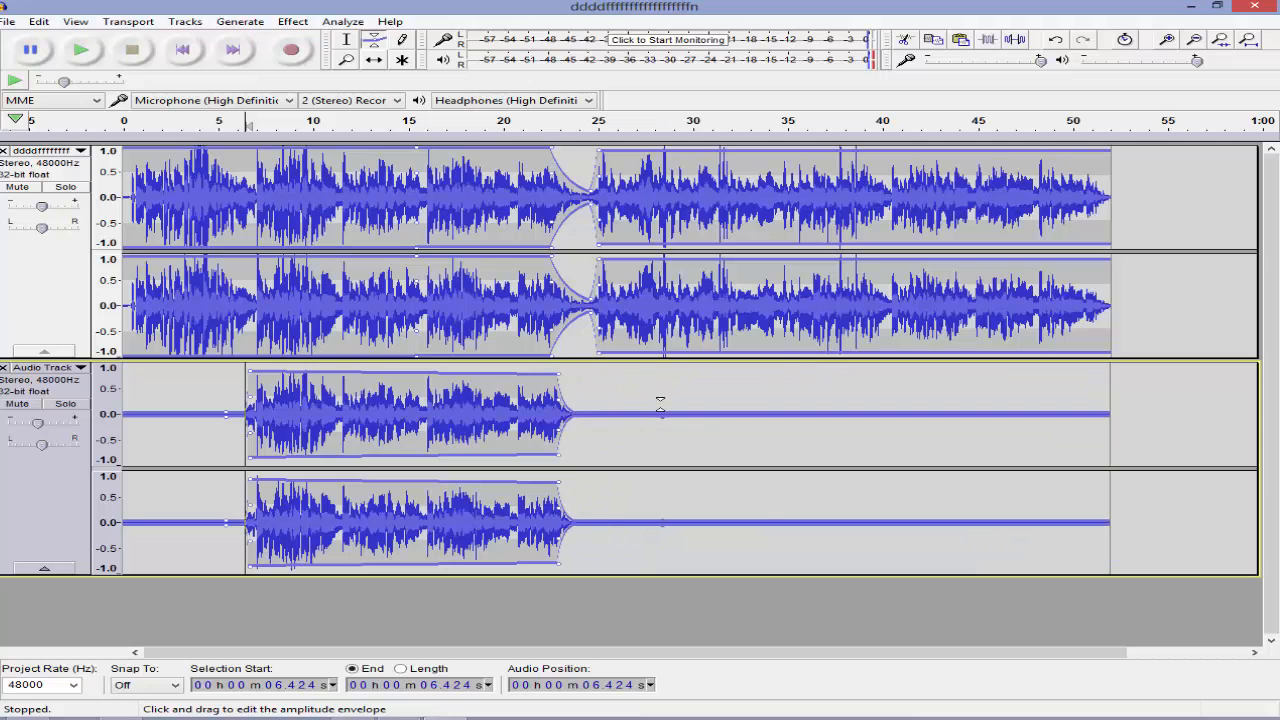
pyautogui.moveTo(660, 404); pyautogui.dragTo(661, 370)
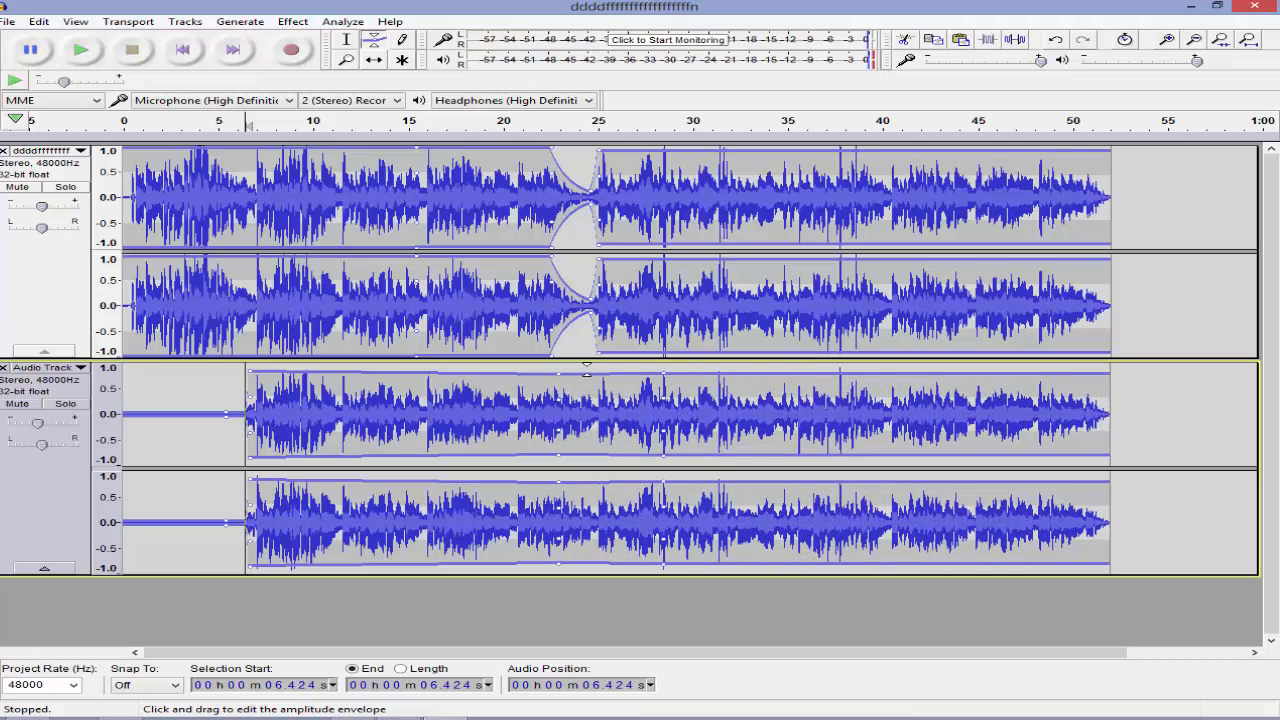
pyautogui.moveTo(562, 376); pyautogui.dragTo(603, 369)
pyautogui.moveTo(672, 397); pyautogui.dragTo(690, 445)
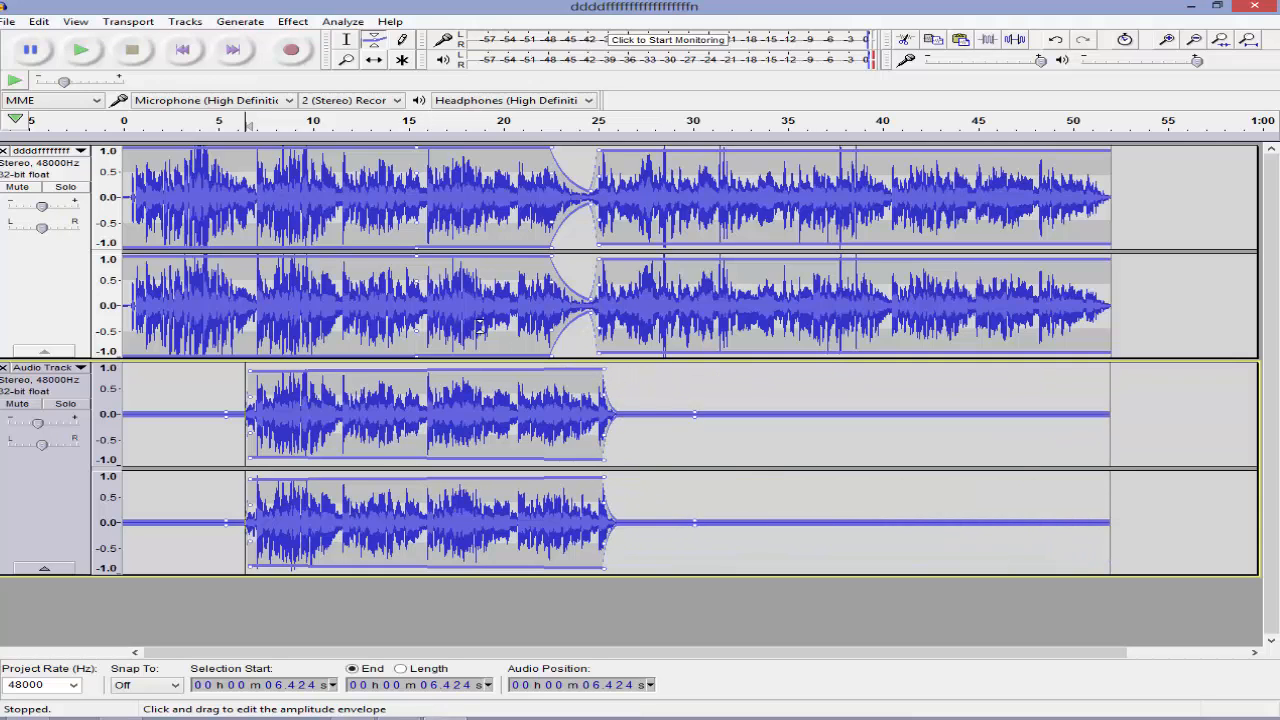
# Listen to both tracks together from about 5 seconds, and replay the mix from near the start of the timeline before stopping playback
pyautogui.click(213, 122)
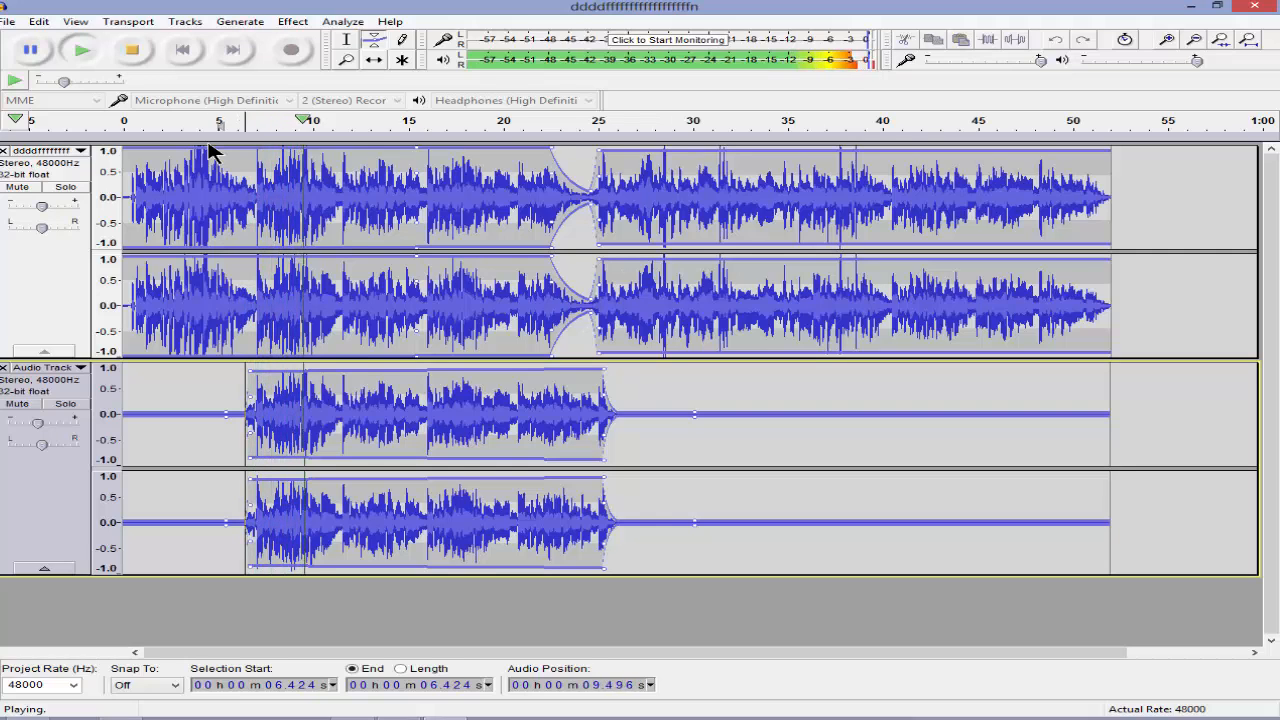
pyautogui.click(138, 55)
pyautogui.moveTo(162, 135); pyautogui.dragTo(127, 135)
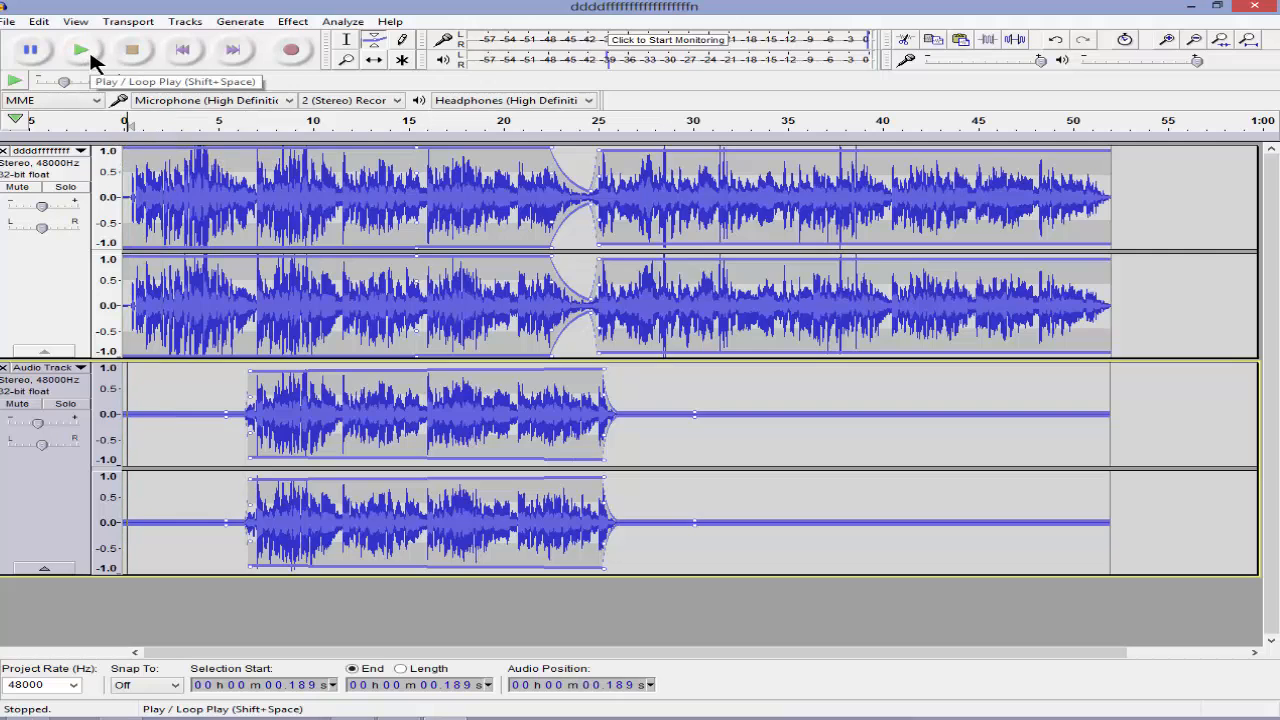
pyautogui.click(82, 50)
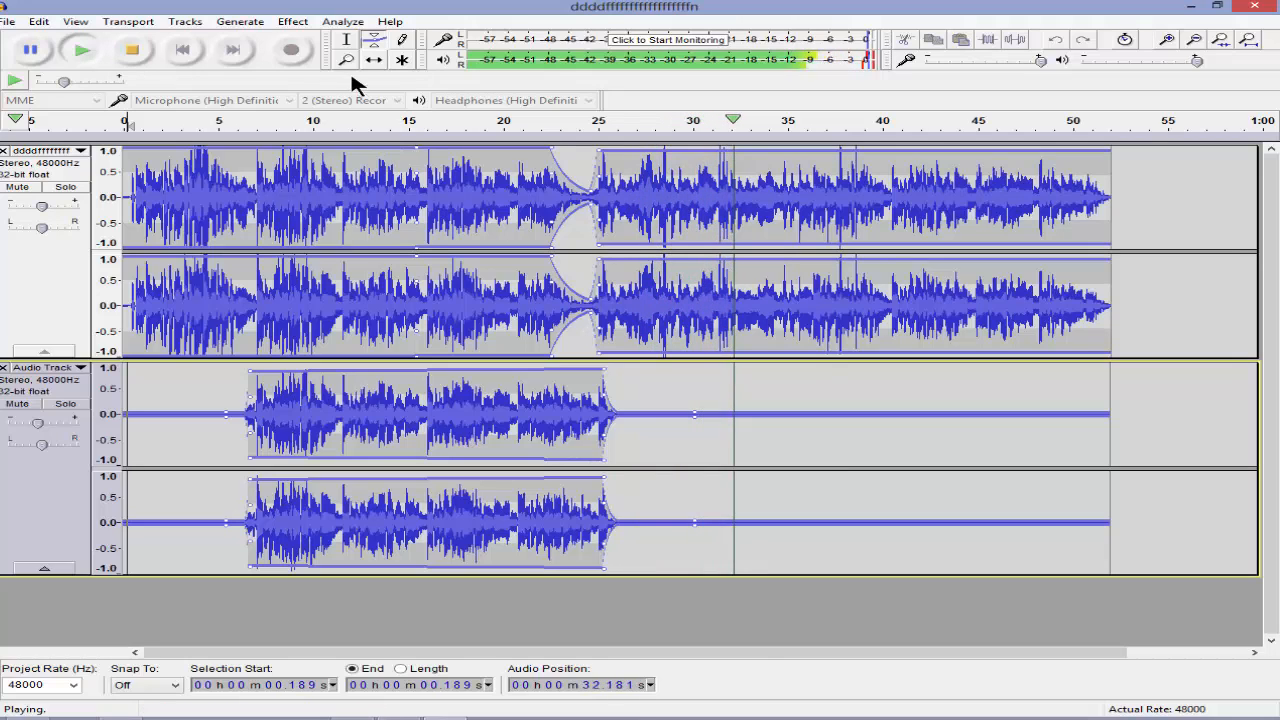
pyautogui.click(132, 49)
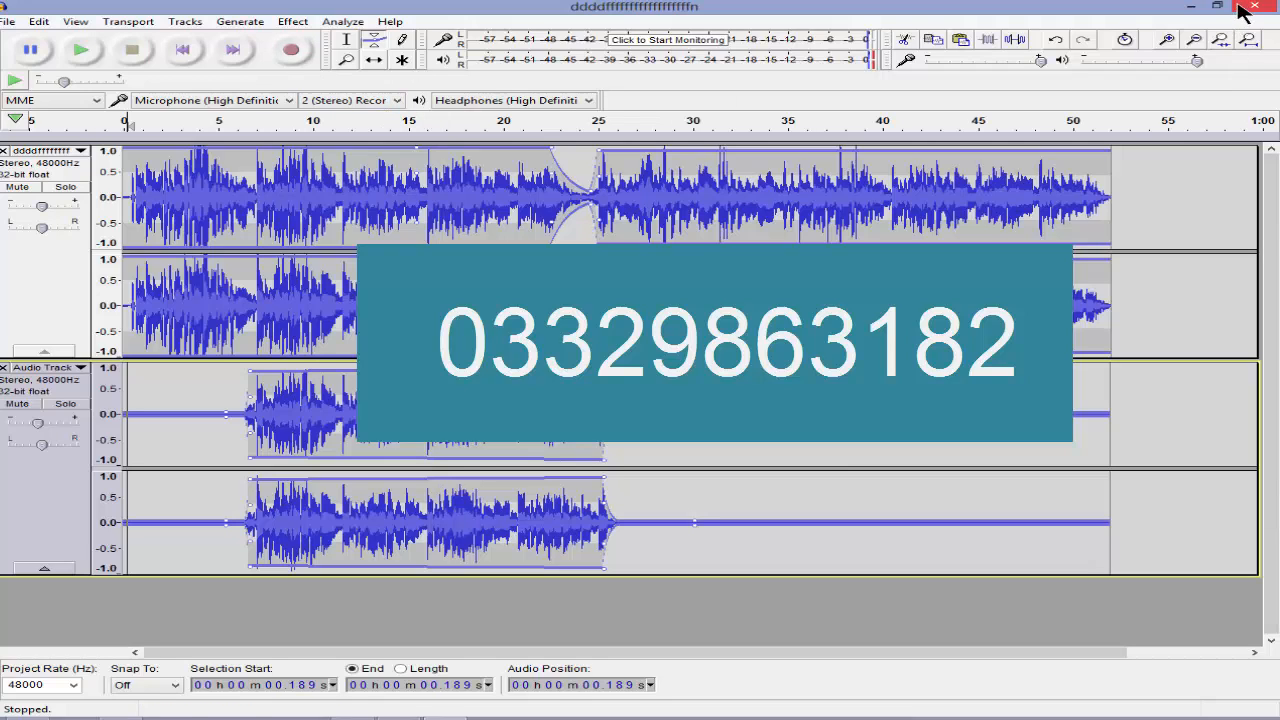
pyautogui.click(397, 718)
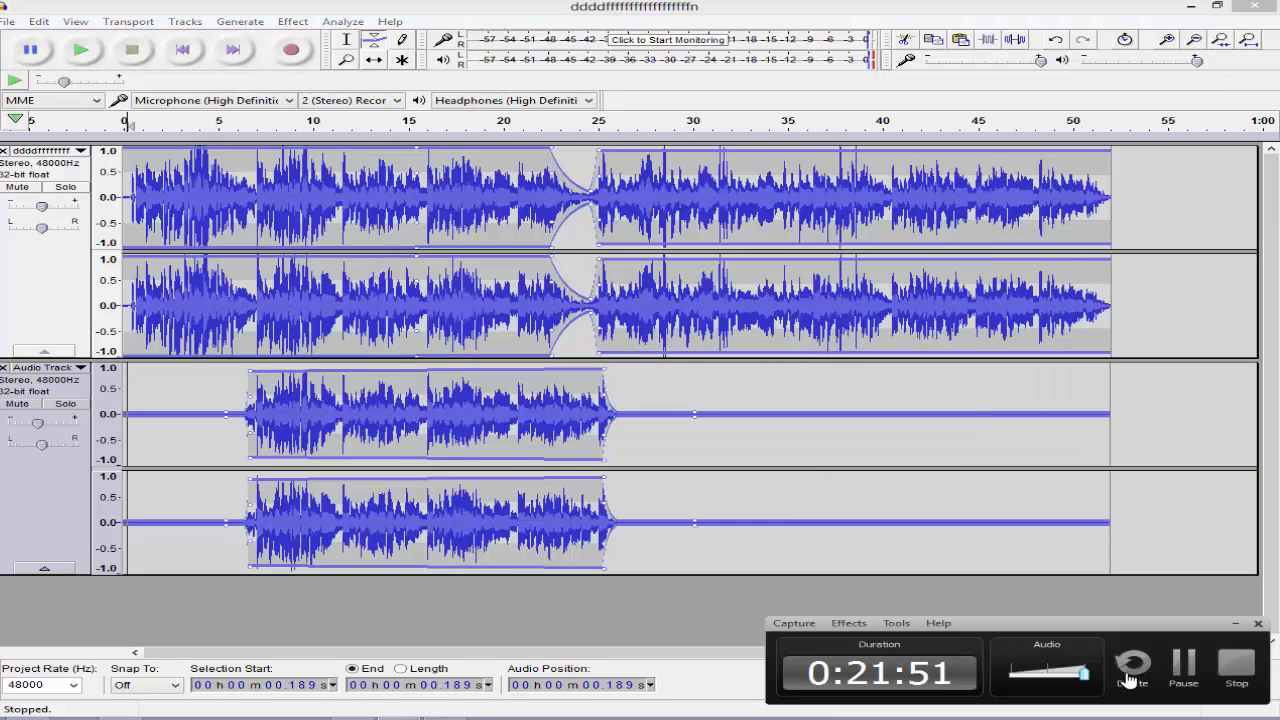